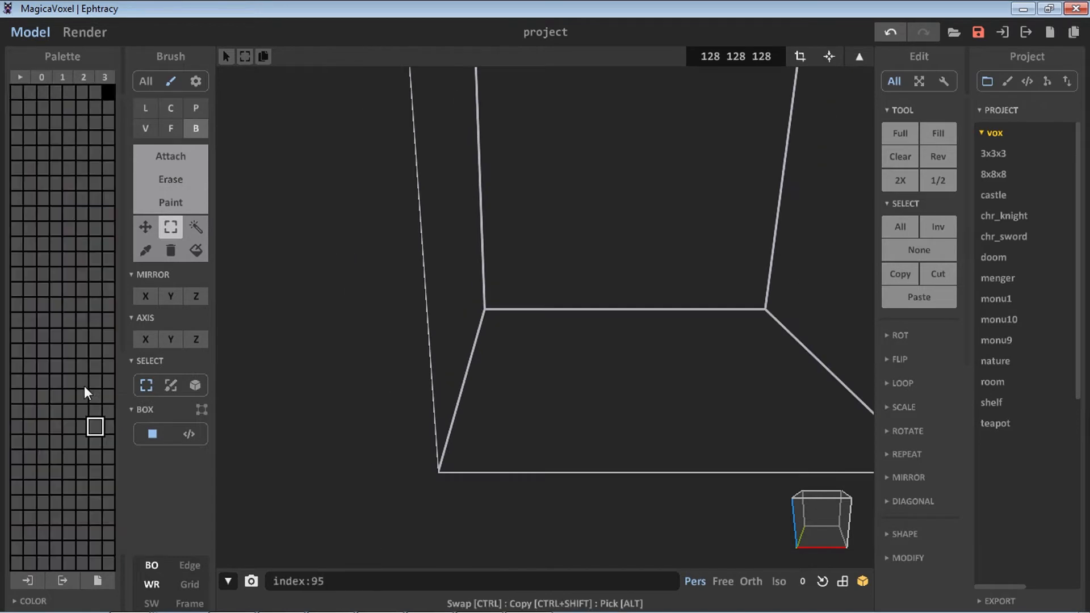
Switch to a full colour palette and pick an orange swatch with Attach mode active
click(84, 77)
click(63, 77)
scroll(508, 409, down, 2)
right_drag(506, 407, 579, 384)
middle_drag(579, 384, 463, 409)
click(79, 429)
drag(337, 385, 431, 405)
click(164, 159)
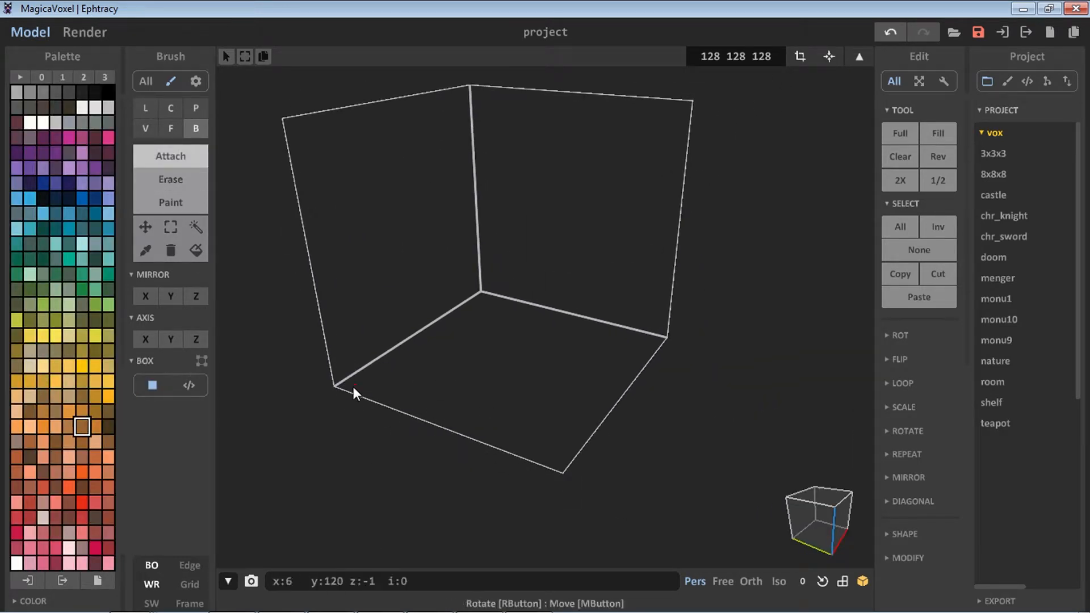
click(175, 133)
Resize the model volume to 40 40 40
click(574, 386)
scroll(627, 390, up, 2)
mouse_move(627, 390)
right_down()
mouse_move(471, 347)
mouse_move(501, 309)
mouse_move(411, 316)
mouse_move(352, 272)
right_up()
right_drag(420, 205, 596, 187)
click(862, 57)
click(859, 57)
scroll(302, 333, up, 4)
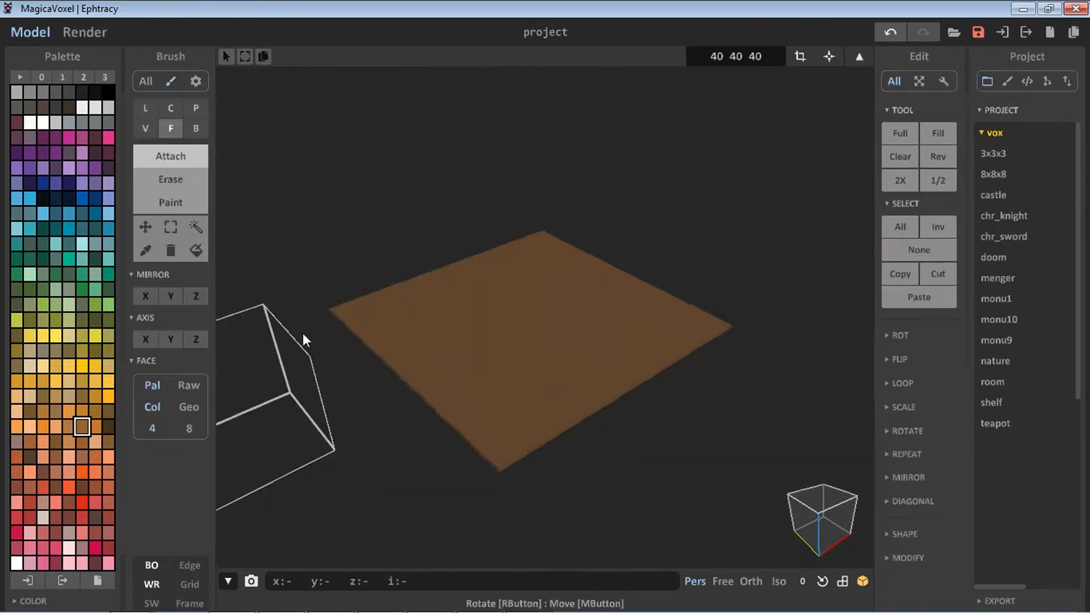
Draw a flat yellow-orange rectangular slab with the Box brush as the bench seat
right_drag(302, 333, 369, 250)
middle_drag(369, 250, 401, 292)
scroll(352, 332, up, 2)
right_drag(400, 292, 406, 353)
click(108, 427)
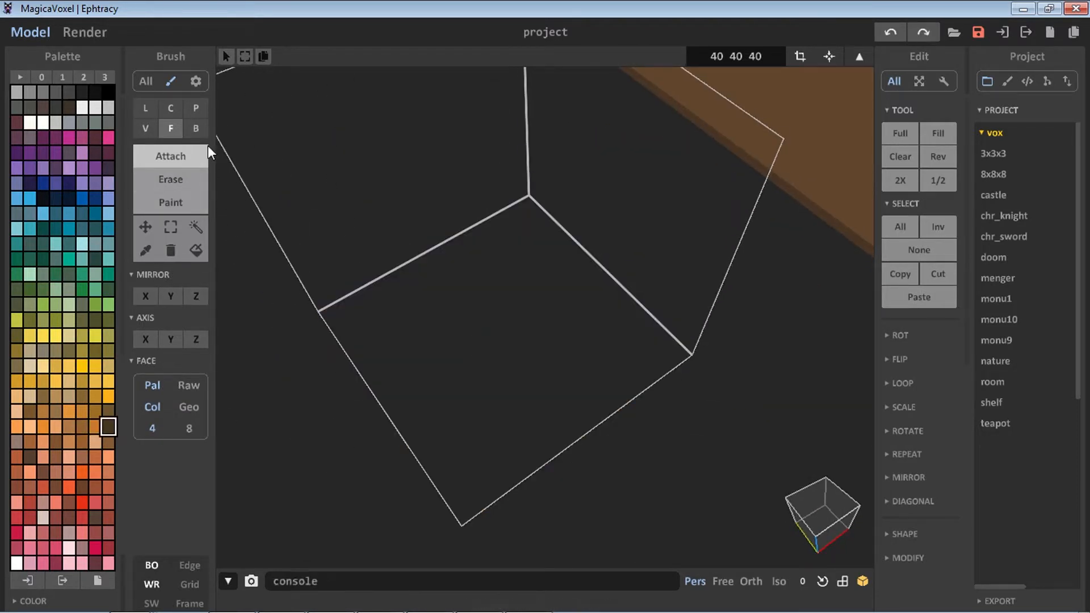
click(196, 129)
drag(372, 332, 563, 285)
right_drag(564, 285, 513, 312)
middle_drag(512, 313, 539, 294)
key(ctrl+z)
click(108, 396)
drag(410, 286, 626, 241)
right_drag(436, 298, 378, 301)
scroll(378, 301, up, 4)
middle_drag(378, 301, 515, 307)
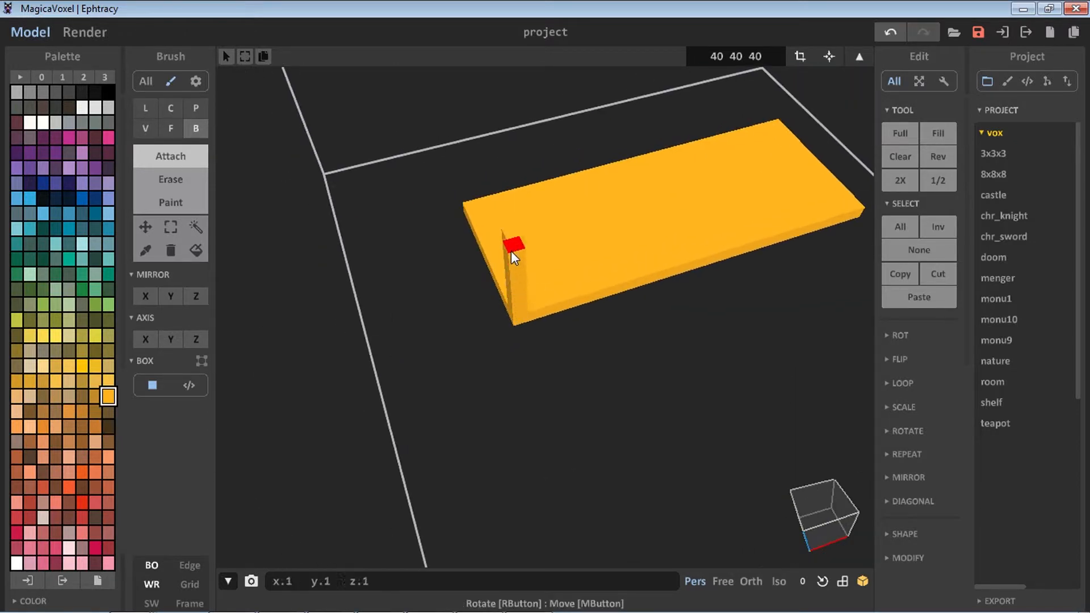
Draw a vertical leg column at one corner of the slab and select it with the magic wand
mouse_move(530, 254)
right_down()
mouse_move(557, 260)
mouse_move(527, 265)
mouse_move(510, 305)
right_up()
click(186, 194)
click(106, 382)
right_drag(529, 230, 398, 273)
click(196, 227)
click(514, 300)
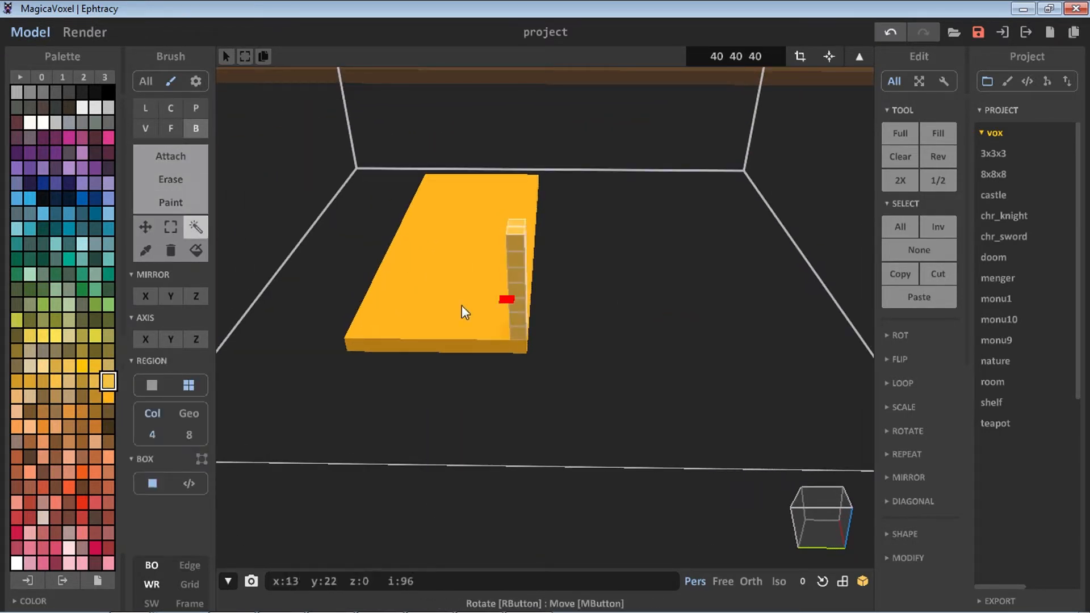
Copy the selected leg to the neighbouring corner of the slab
click(146, 228)
ctrl+drag(505, 301, 346, 281)
right_drag(346, 281, 704, 296)
click(196, 227)
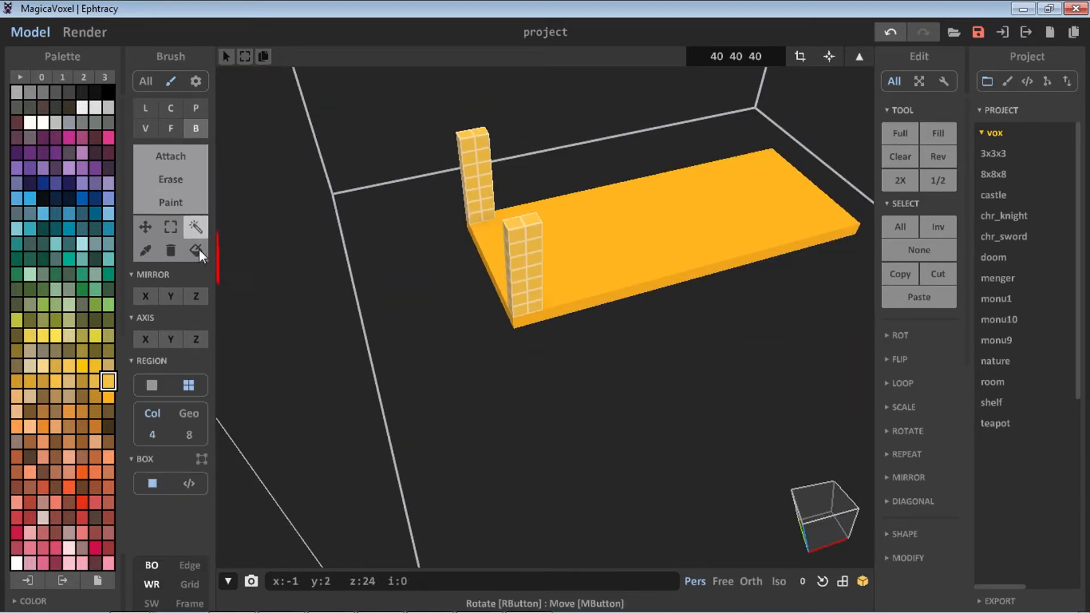
Copy both legs to the opposite end of the slab
click(146, 227)
ctrl+drag(524, 275, 829, 241)
right_drag(829, 242, 549, 283)
click(196, 227)
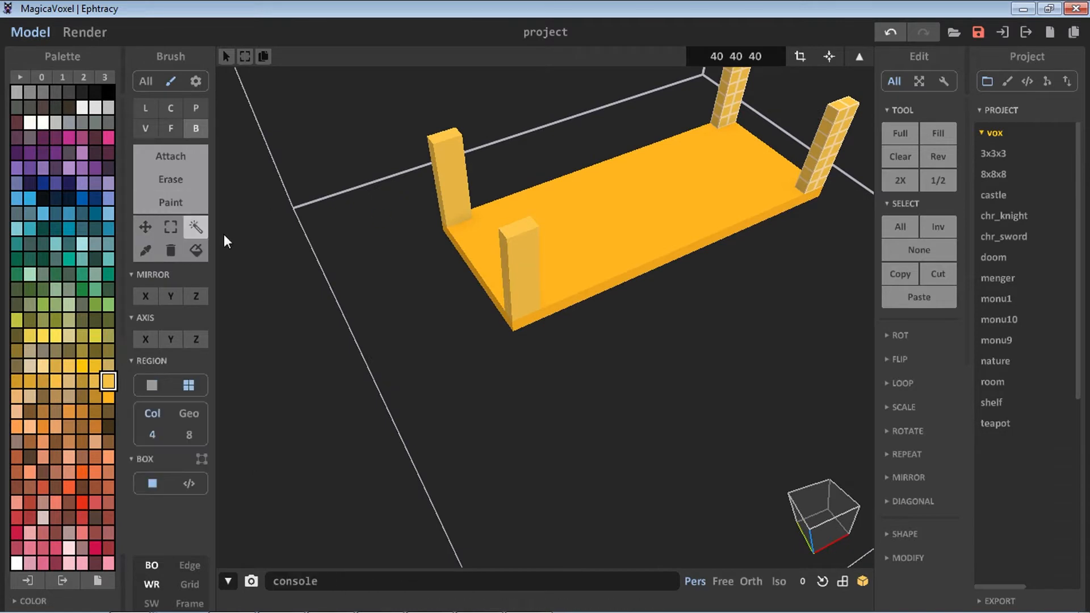
Select the whole model and rotate it about the X axis so the legs point downward
click(479, 193)
click(898, 335)
click(935, 360)
double_click(904, 357)
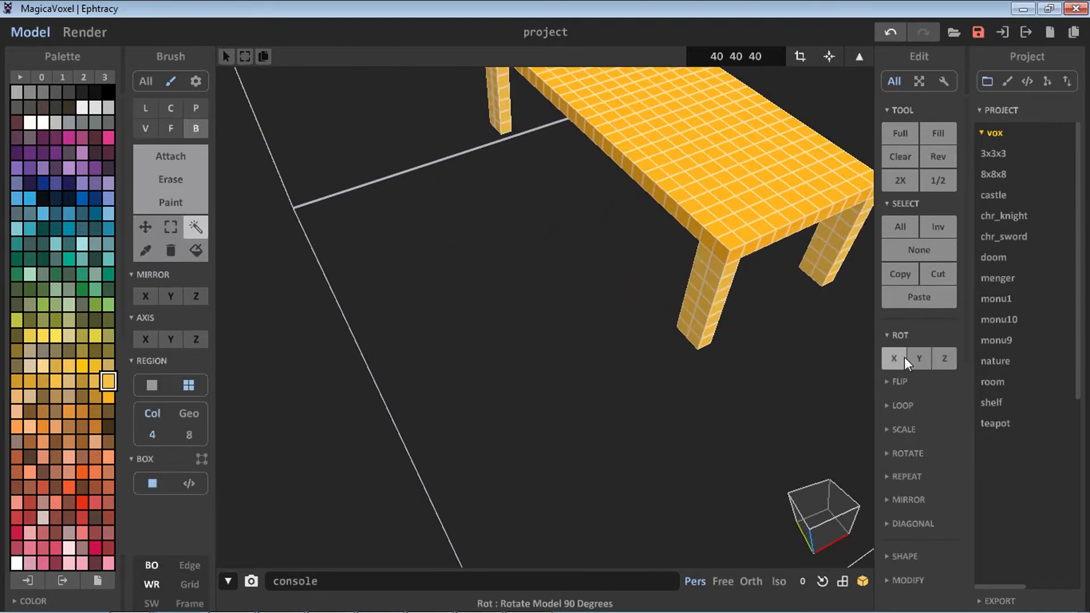
Move the rotated bench down so it stands on the floor of the volume
right_drag(730, 335, 639, 281)
middle_drag(710, 294, 644, 394)
click(145, 227)
mouse_move(482, 372)
mouse_down()
mouse_move(482, 400)
mouse_move(486, 380)
mouse_up()
right_drag(485, 381, 532, 396)
middle_drag(531, 395, 429, 455)
right_drag(429, 454, 417, 421)
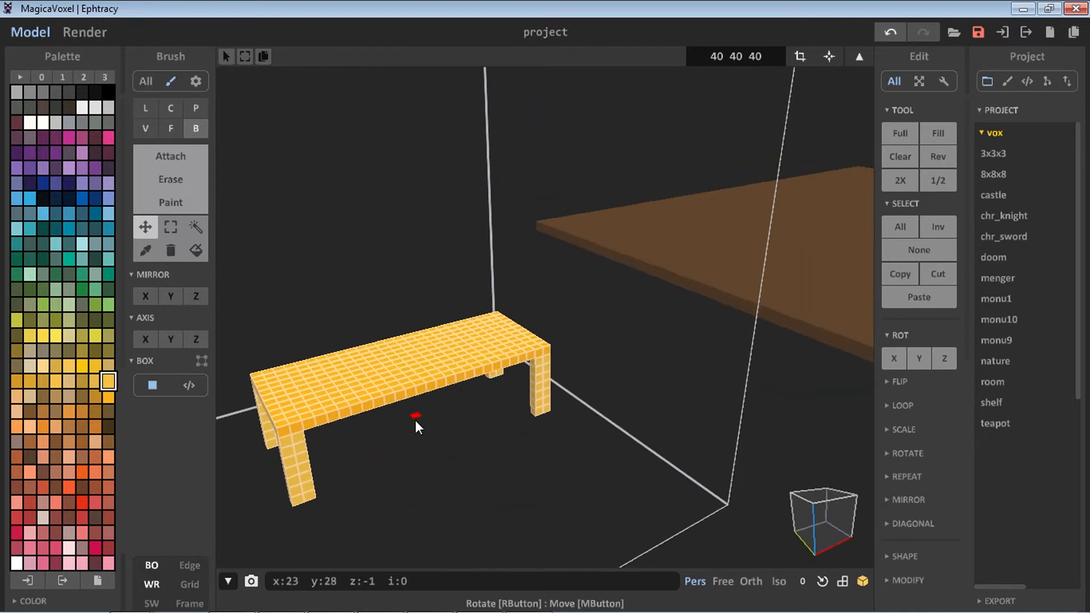
click(197, 227)
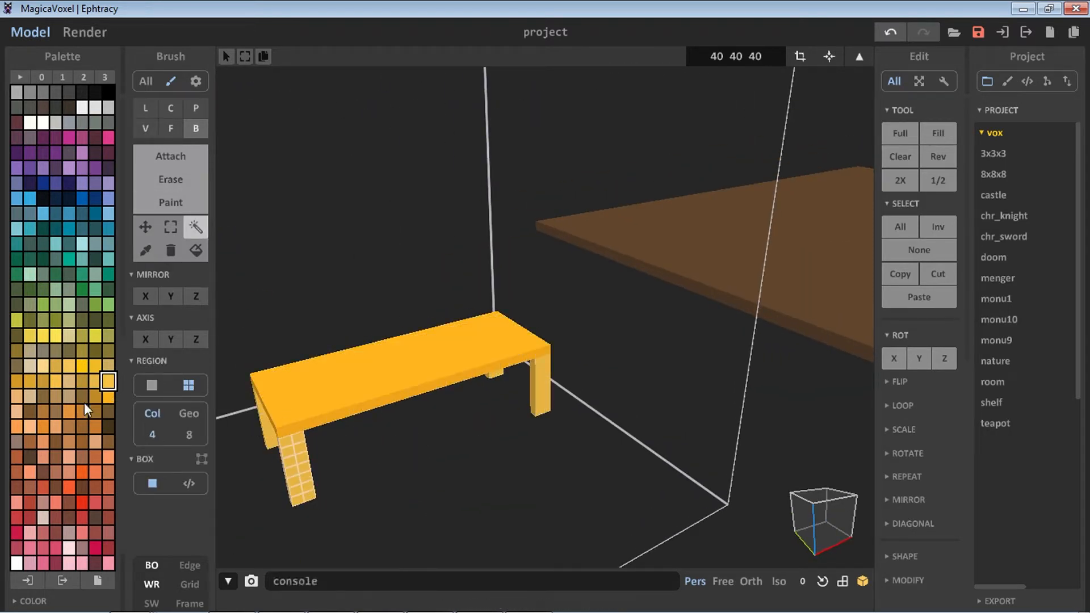
Pick a brown colour and add a small block on the seat's front corner
click(96, 427)
key(g)
key(t)
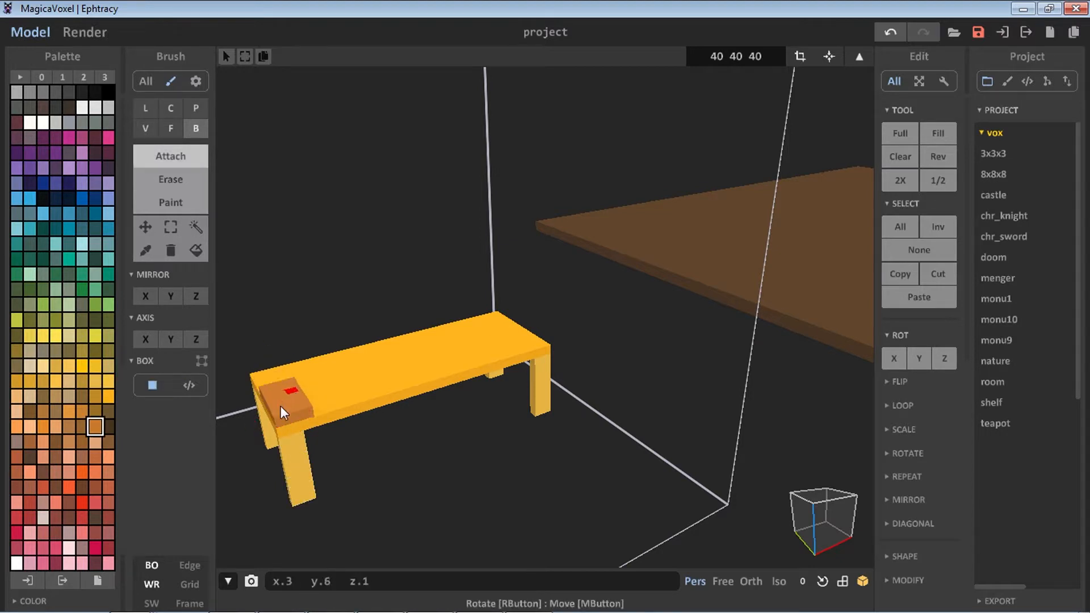
mouse_move(281, 406)
mouse_down()
mouse_move(295, 413)
mouse_move(282, 412)
mouse_up()
right_drag(281, 411, 328, 471)
middle_drag(328, 472, 437, 451)
scroll(438, 450, up, 2)
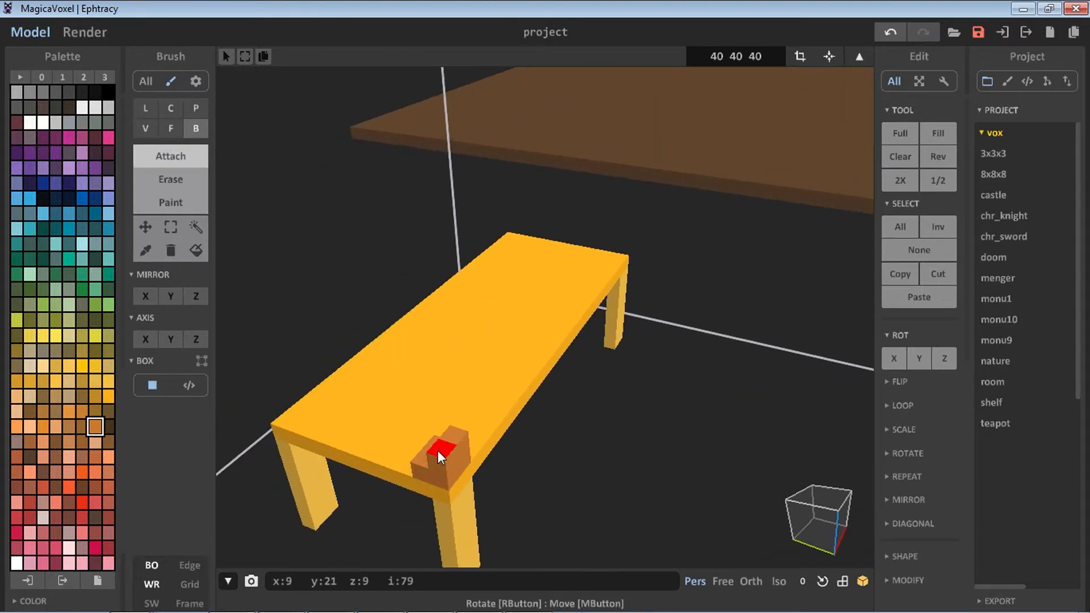
right_drag(465, 429, 391, 381)
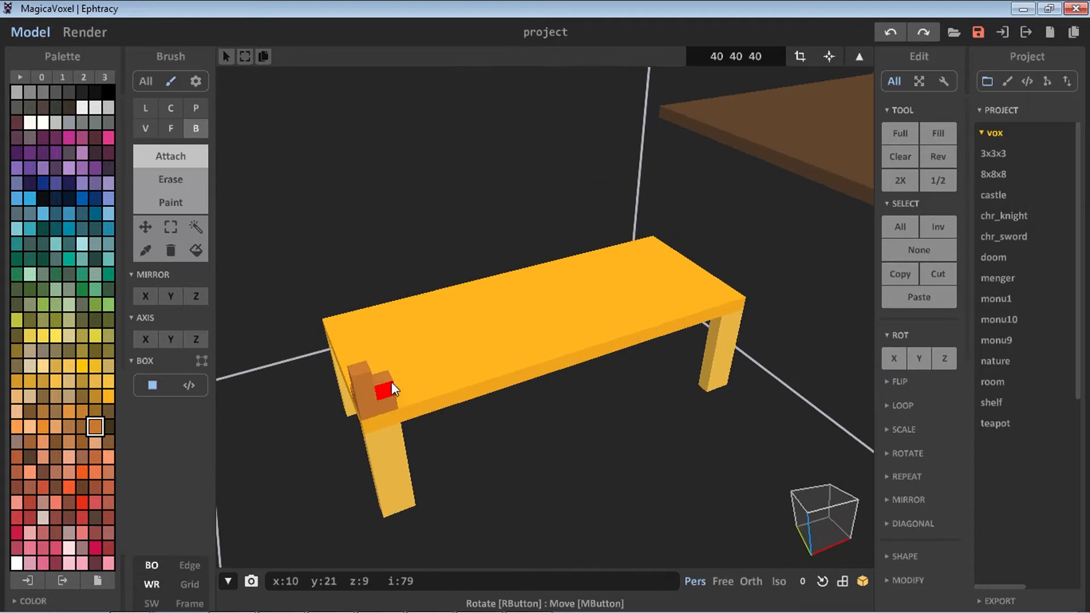
Extrude the brown block upward into a post with the Face brush
key(f)
middle_drag(353, 369, 507, 445)
mouse_move(510, 420)
right_down()
mouse_move(486, 339)
mouse_move(346, 306)
right_up()
click(197, 227)
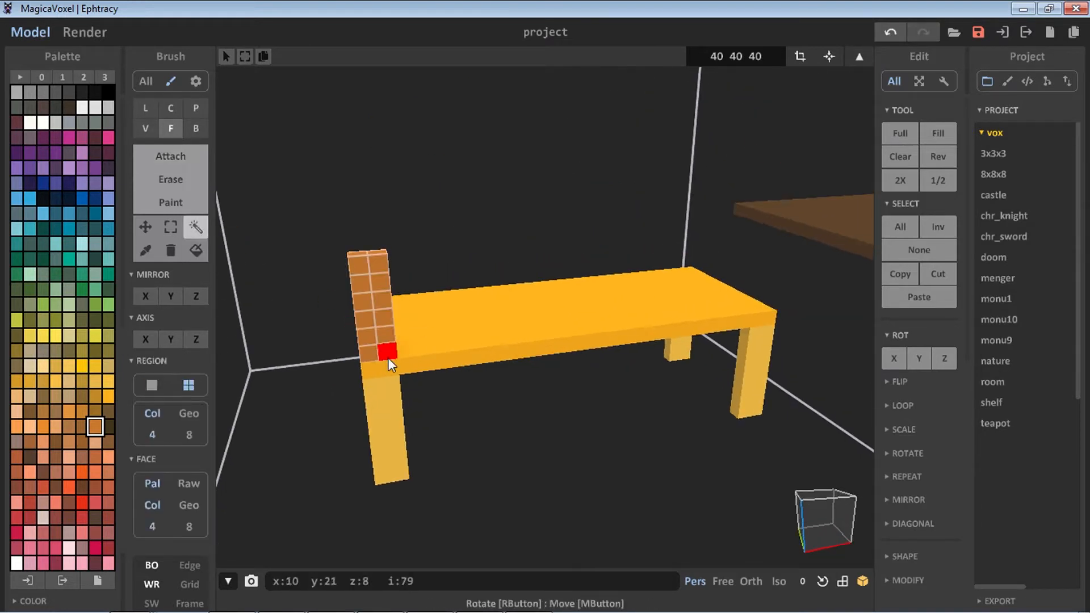
Copy the brown post repeatedly to form a row of posts along the seat's back edge
click(152, 226)
ctrl+drag(381, 332, 744, 283)
right_drag(744, 284, 717, 289)
drag(774, 298, 791, 298)
right_drag(790, 299, 788, 338)
drag(717, 292, 711, 298)
key(ctrl+z)
click(196, 228)
mouse_move(392, 320)
shift+mouse_down()
mouse_move(771, 322)
mouse_move(826, 334)
shift+mouse_up()
scroll(825, 334, down, 2)
middle_drag(521, 359, 416, 368)
scroll(635, 410, up, 1)
scroll(635, 410, down, 3)
middle_drag(549, 410, 581, 437)
middle_drag(443, 381, 500, 407)
right_drag(500, 406, 519, 373)
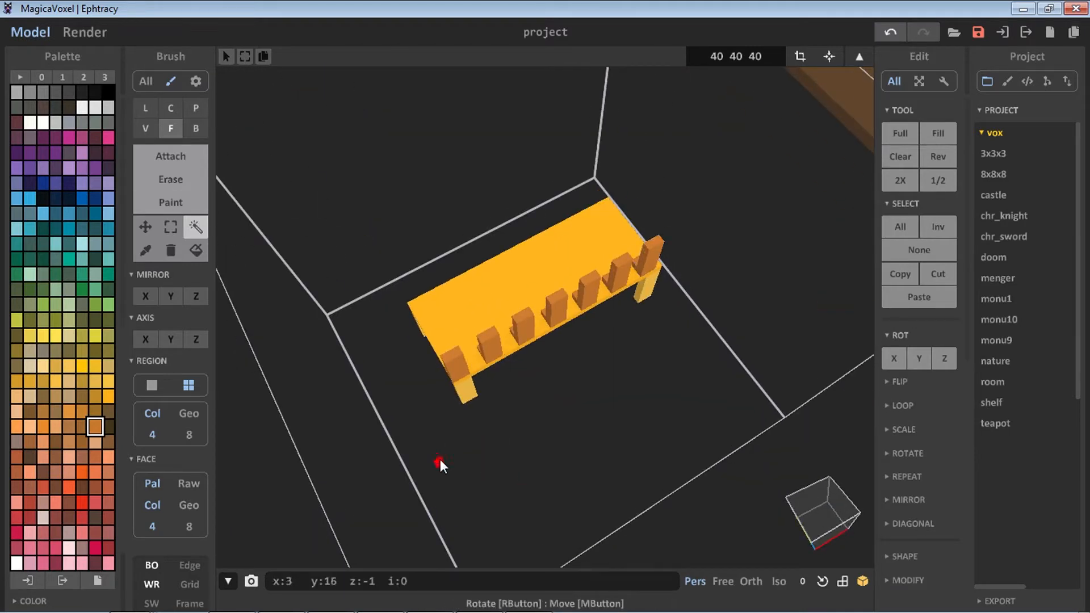
Draw a brown box rail joining the bases of the posts with the Box brush
click(170, 156)
click(539, 400)
key(ctrl+z)
click(196, 128)
drag(449, 354, 605, 267)
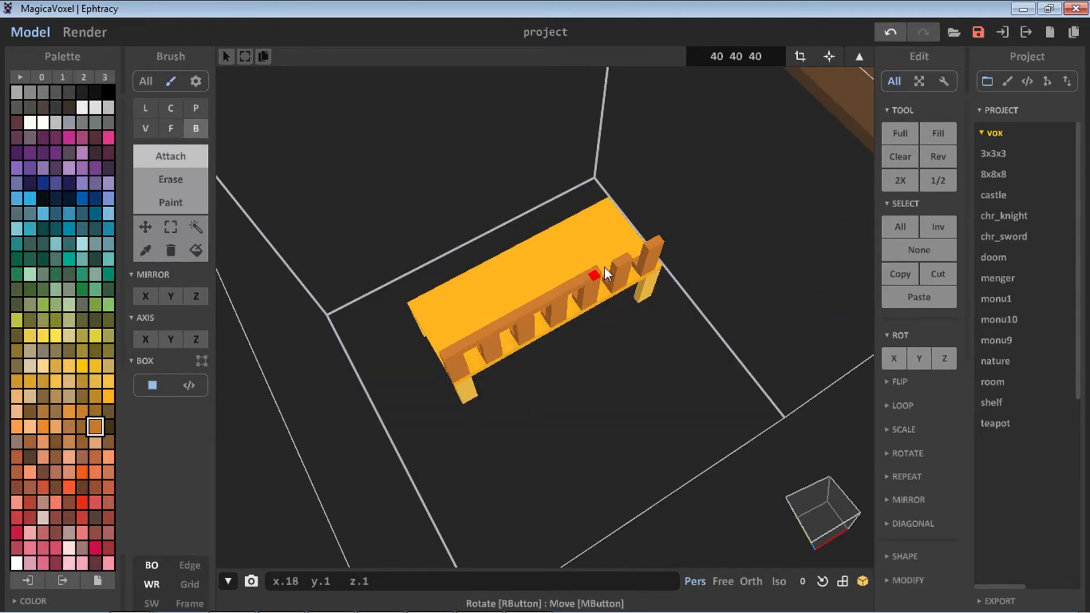
Draw a brown rail across the tops of the posts
right_drag(604, 267, 401, 373)
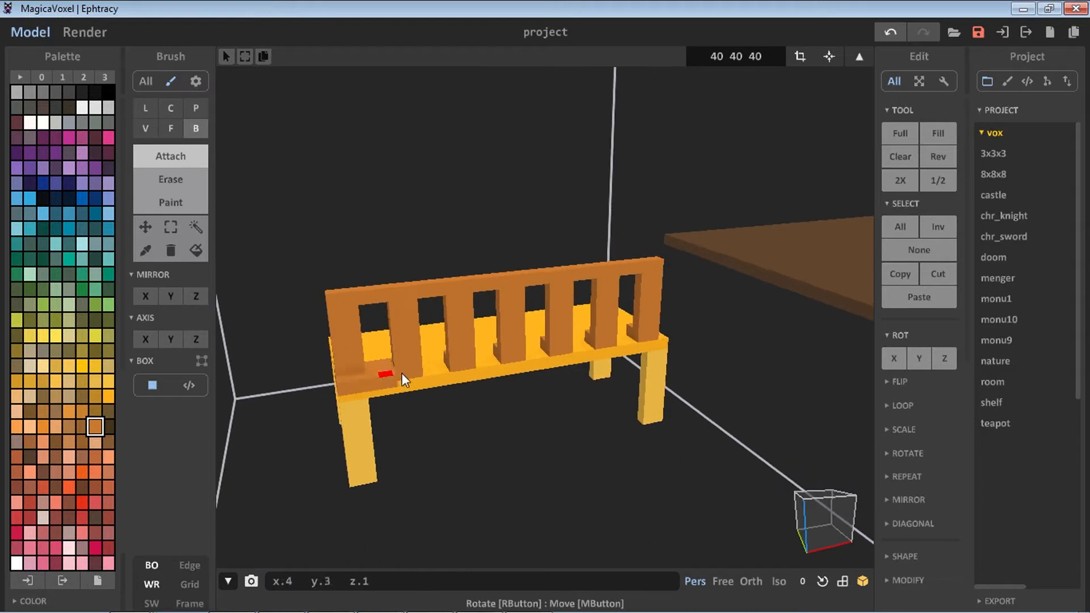
mouse_move(401, 373)
mouse_down()
mouse_move(664, 331)
mouse_move(662, 318)
mouse_up()
scroll(655, 318, up, 3)
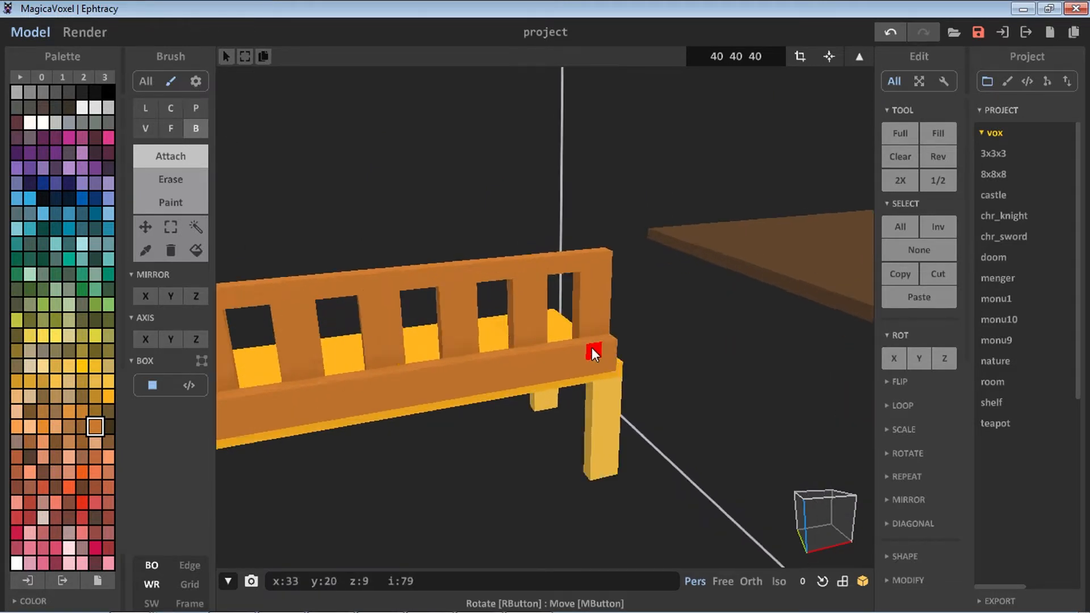
scroll(592, 347, down, 2)
scroll(457, 315, down, 1)
scroll(555, 315, down, 4)
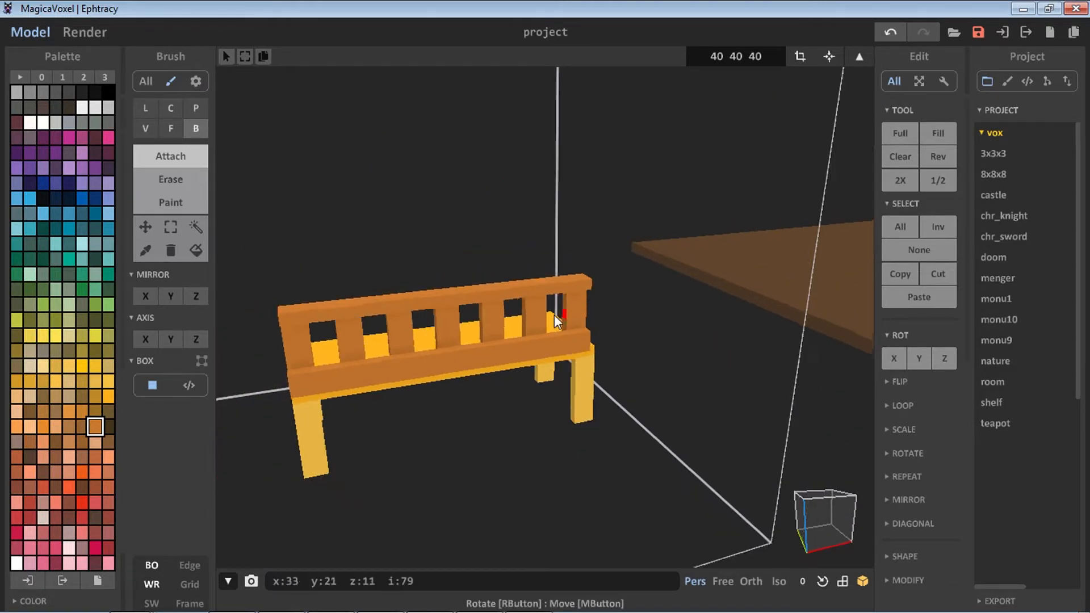
right_drag(349, 389, 535, 389)
scroll(548, 341, up, 3)
right_drag(551, 324, 605, 440)
key(ctrl+z)
scroll(384, 329, down, 4)
scroll(384, 328, up, 4)
right_drag(306, 318, 341, 309)
middle_drag(340, 310, 584, 333)
right_drag(585, 334, 644, 406)
drag(633, 376, 704, 359)
mouse_move(704, 359)
right_down()
mouse_move(671, 357)
mouse_move(686, 359)
right_up()
key(ctrl+z)
Extrude an armrest forward from one end of the back rail with the Face brush
click(170, 129)
middle_drag(802, 382, 690, 318)
scroll(641, 278, up, 2)
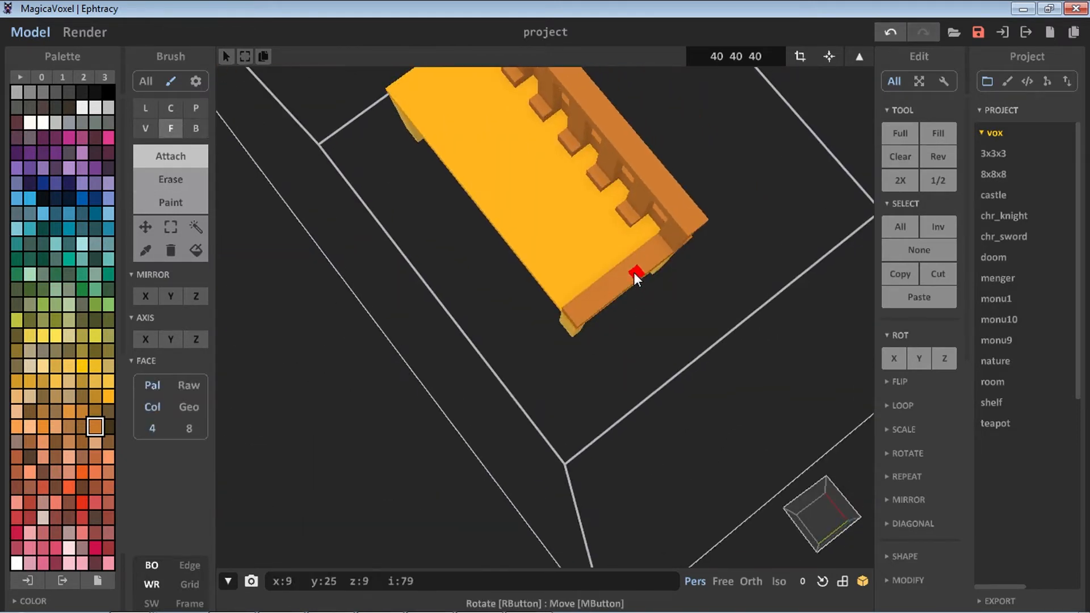
drag(634, 273, 631, 252)
right_drag(493, 292, 704, 283)
click(618, 218)
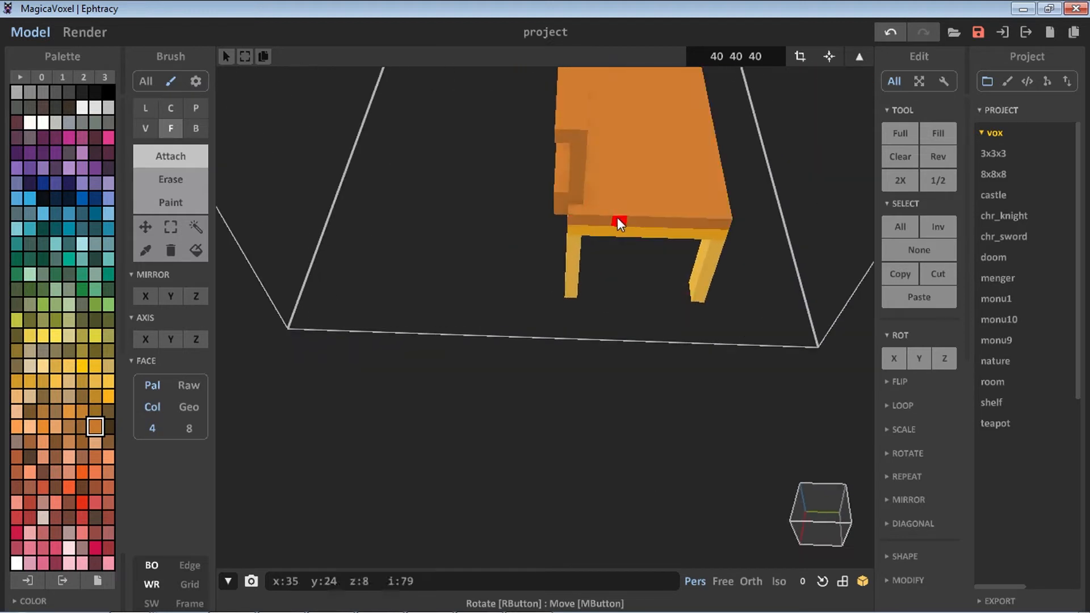
key(ctrl+z)
Build the matching armrest at the other end of the seat
click(196, 129)
scroll(625, 301, down, 1)
middle_drag(625, 301, 545, 375)
mouse_move(486, 308)
mouse_down()
mouse_move(618, 306)
mouse_move(563, 296)
mouse_move(545, 265)
mouse_up()
click(171, 129)
right_drag(545, 265, 665, 239)
middle_drag(665, 239, 734, 329)
scroll(734, 329, down, 2)
right_drag(733, 329, 658, 387)
scroll(658, 388, up, 3)
middle_drag(657, 387, 509, 387)
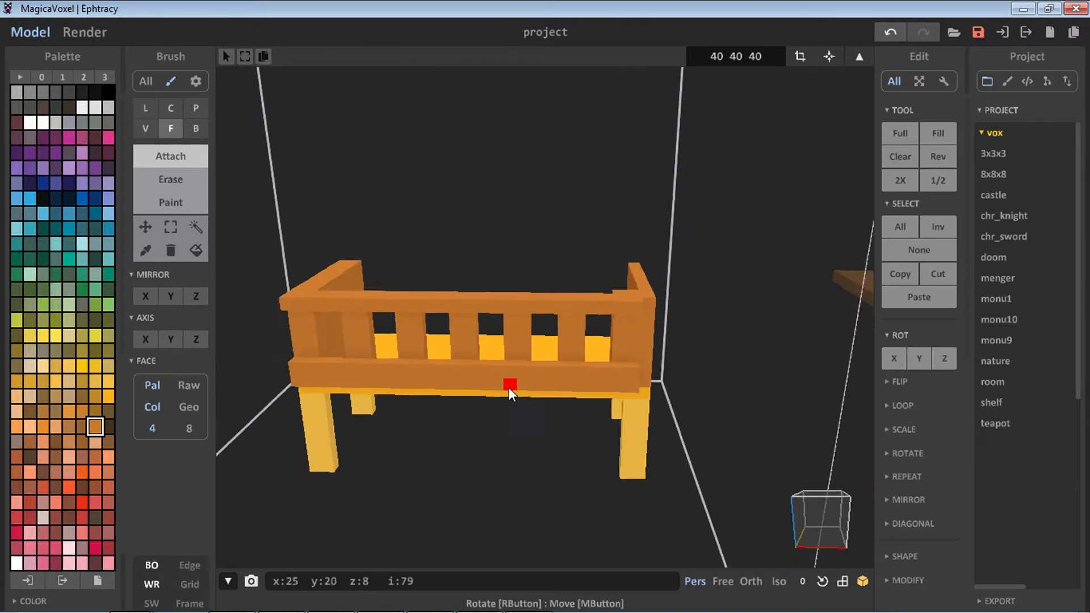
Pick white and draw a white box slab behind the bench's back rail
scroll(509, 387, down, 4)
right_drag(468, 481, 368, 437)
right_drag(393, 393, 318, 505)
click(42, 122)
scroll(468, 490, down, 3)
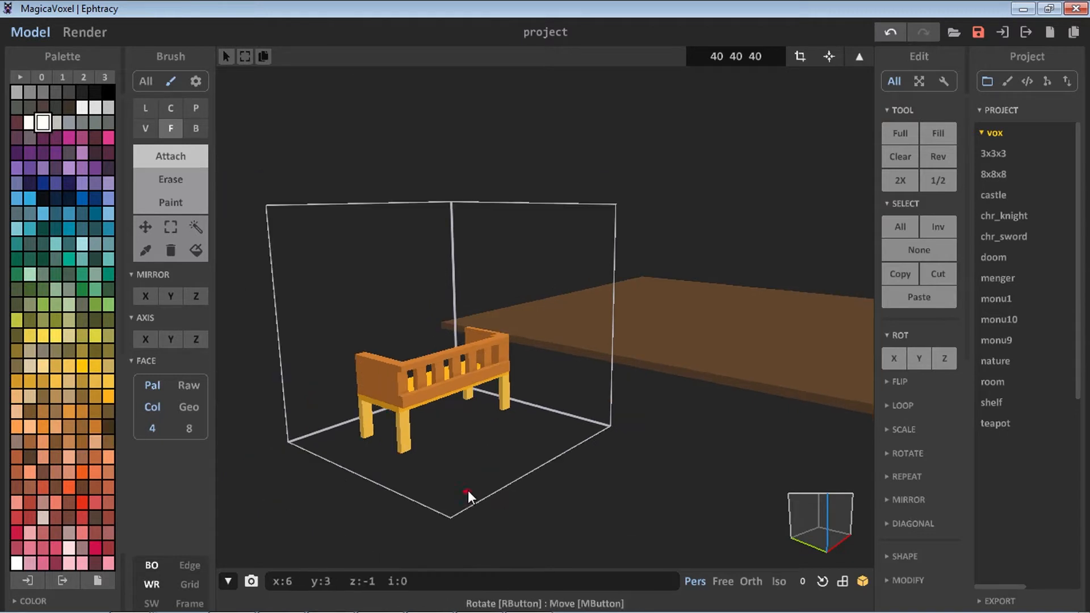
scroll(467, 490, up, 2)
click(444, 488)
key(ctrl+z)
right_drag(445, 488, 322, 449)
click(196, 129)
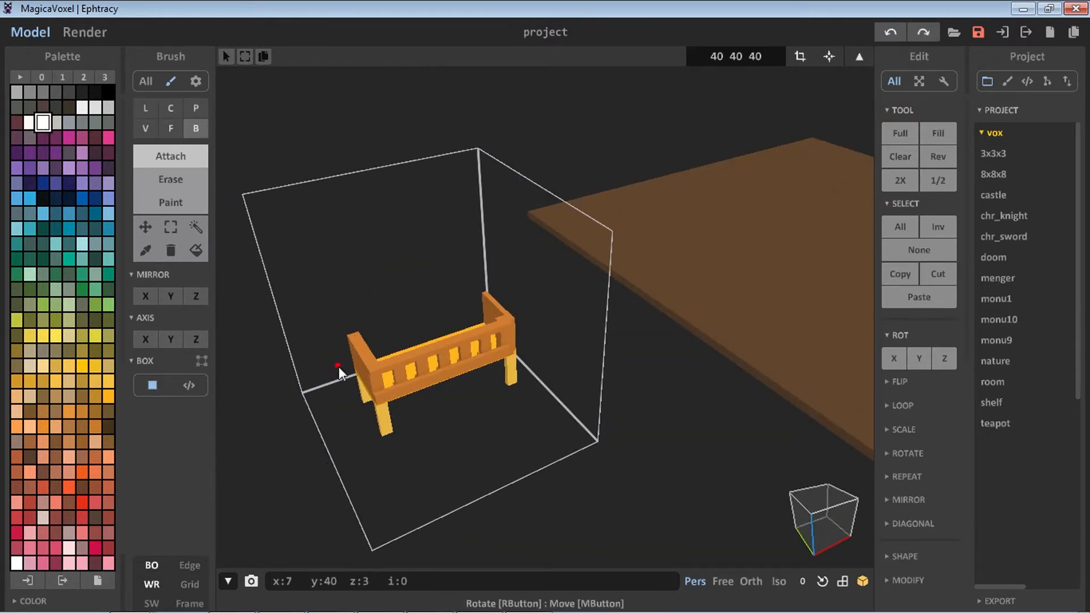
right_drag(338, 366, 588, 368)
Extrude the white slab upward into a tall backboard with the Face brush
drag(587, 368, 730, 447)
mouse_move(623, 413)
right_down()
mouse_move(752, 447)
mouse_move(497, 441)
mouse_move(632, 335)
mouse_move(734, 320)
mouse_move(626, 315)
mouse_move(519, 380)
mouse_move(633, 359)
right_up()
key(f)
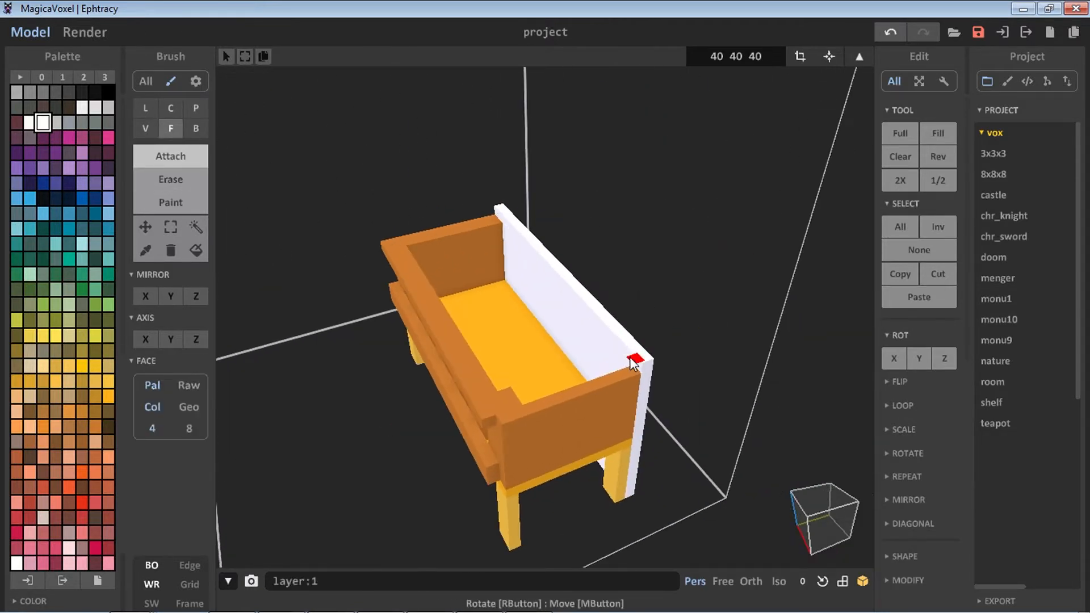
drag(633, 360, 646, 222)
right_drag(575, 269, 752, 233)
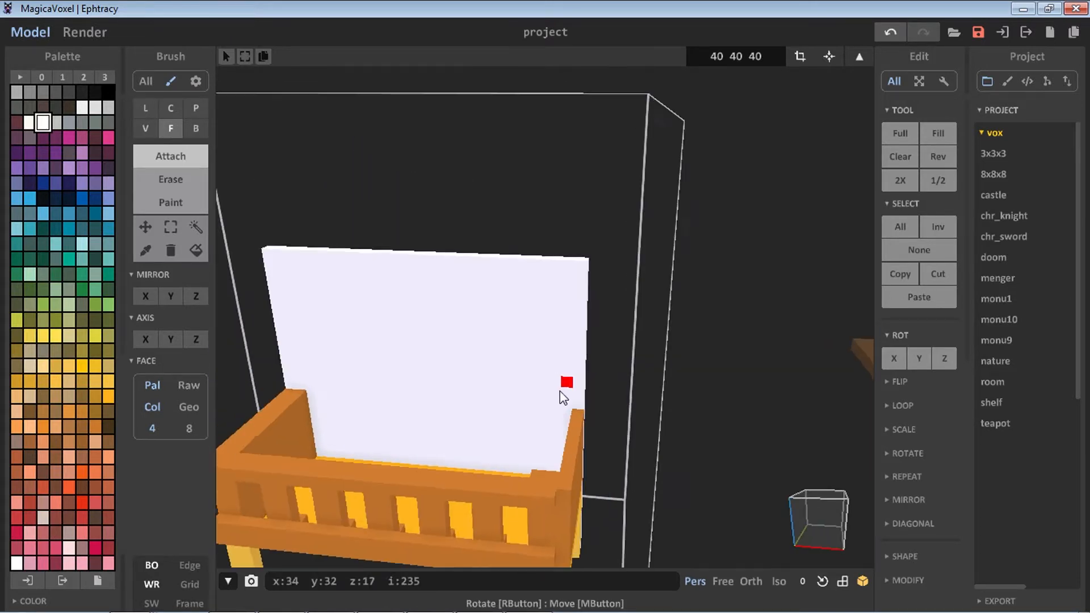
Draw white strips along the top and sides of the backboard's upper edge with the Box brush
right_drag(562, 398, 363, 267)
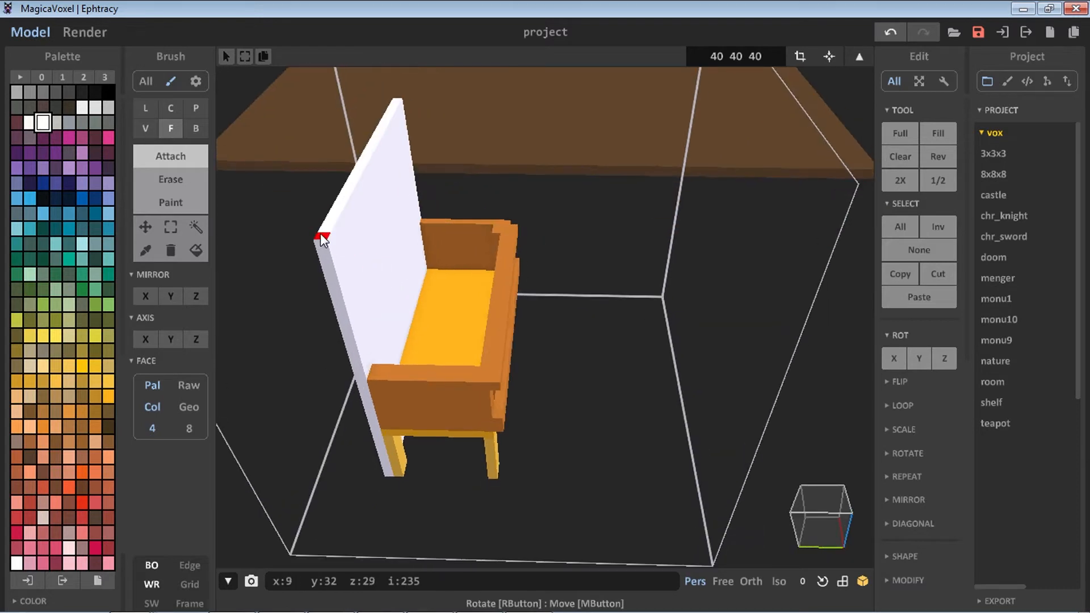
click(196, 128)
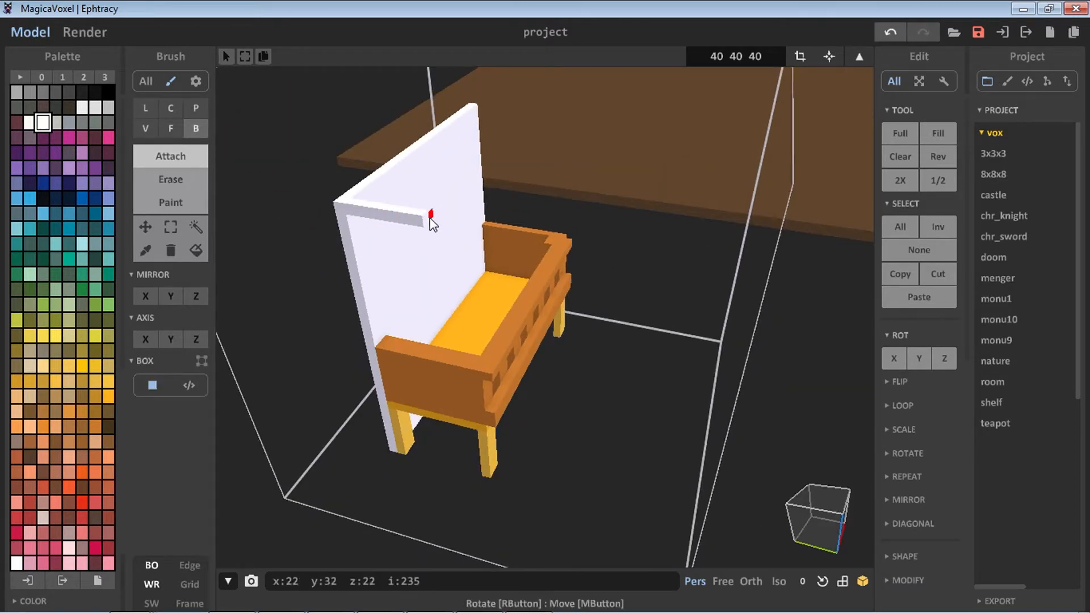
right_drag(441, 227, 615, 170)
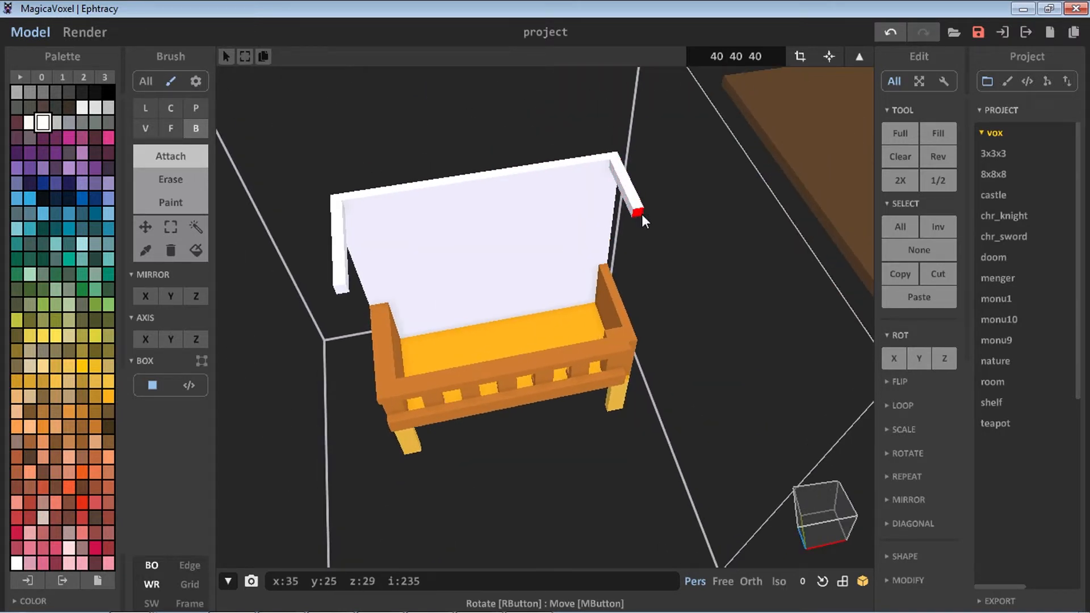
right_drag(648, 233, 379, 244)
drag(350, 284, 592, 185)
key(ctrl+z)
right_drag(592, 180, 488, 239)
Pick a dark brown colour and draw a flat box top over the white frame
click(108, 411)
drag(279, 345, 575, 190)
right_drag(575, 190, 275, 322)
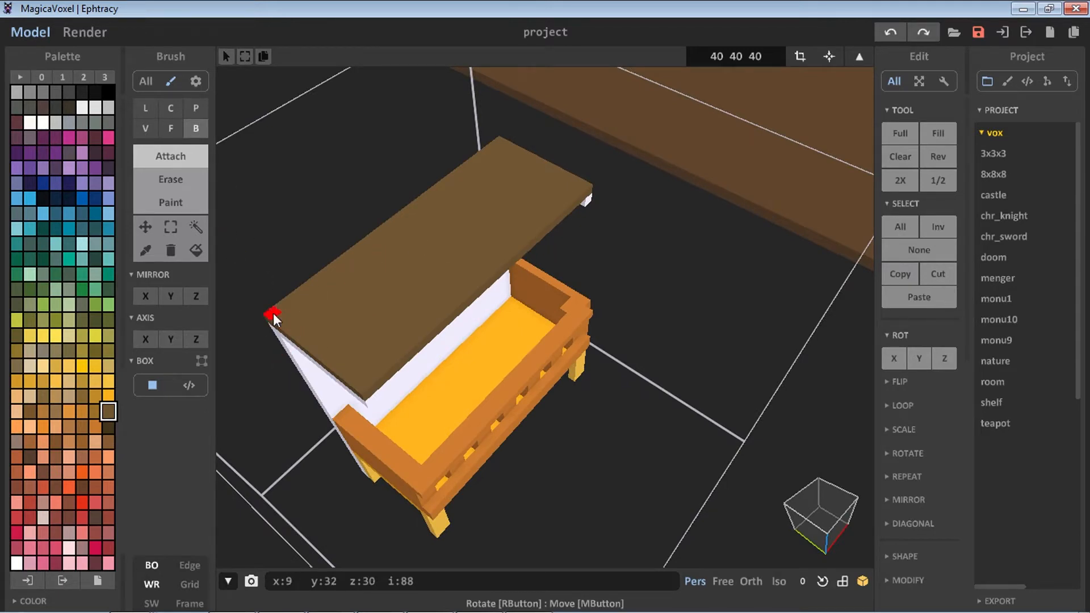
Pick a lighter brown, turn on edge display, and draw a raised rim around the top's edges
click(98, 412)
drag(272, 314, 367, 389)
key(ctrl+e)
right_drag(426, 358, 362, 344)
drag(343, 282, 568, 232)
key(ctrl+z)
drag(336, 191, 604, 142)
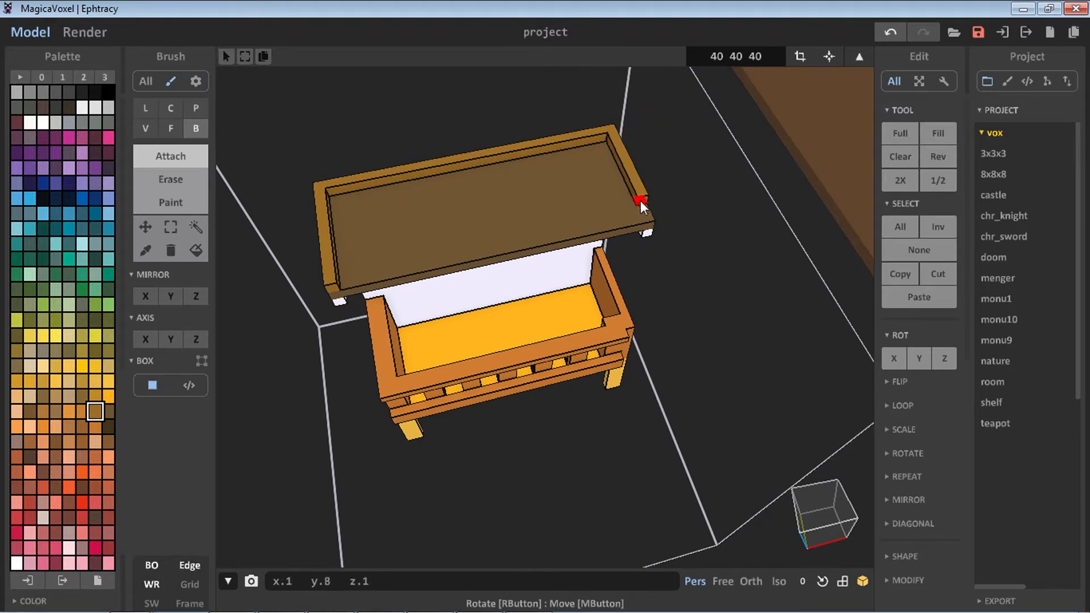
right_drag(463, 251, 506, 280)
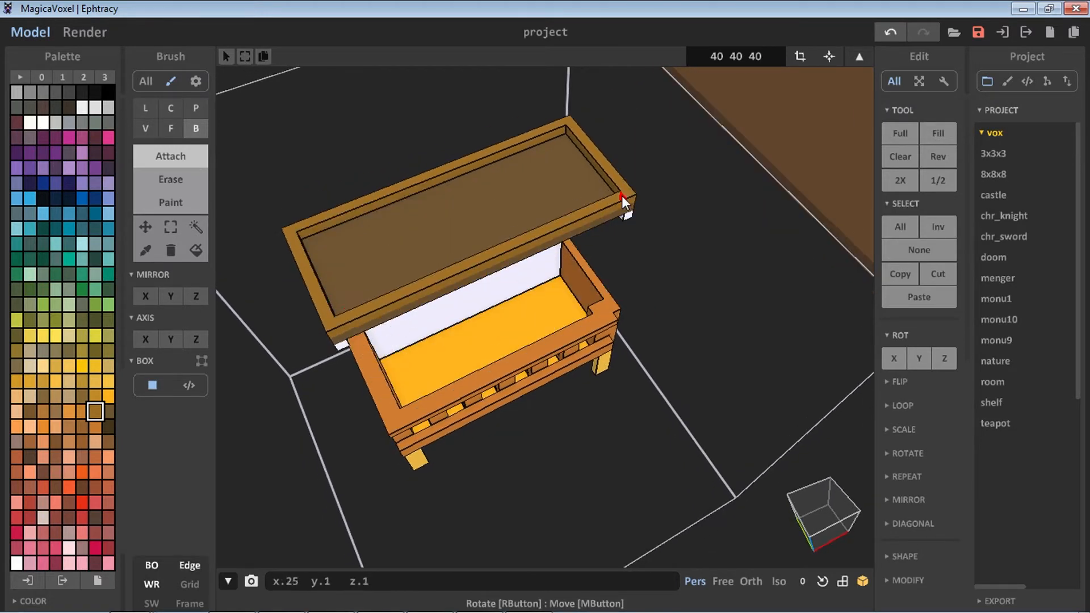
Extrude the leg bottoms further downward with the Face brush
right_drag(622, 195, 210, 163)
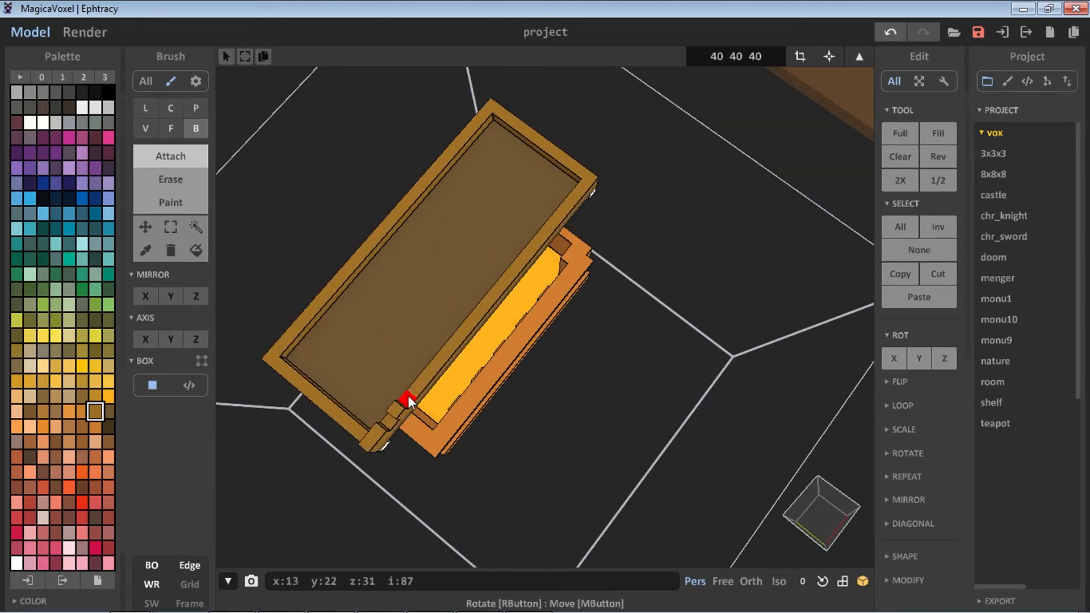
mouse_move(592, 179)
right_down()
mouse_move(519, 169)
mouse_move(492, 336)
right_up()
click(170, 128)
right_drag(389, 405, 358, 301)
scroll(390, 290, down, 3)
scroll(391, 300, down, 2)
scroll(417, 293, down, 1)
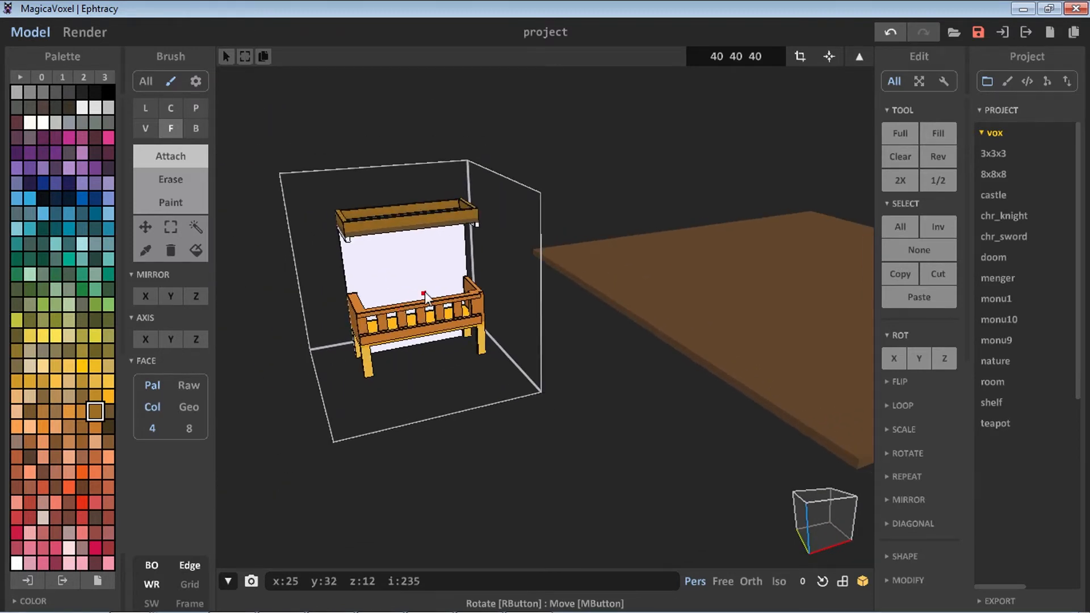
scroll(415, 304, up, 6)
scroll(395, 318, down, 1)
middle_drag(456, 353, 496, 318)
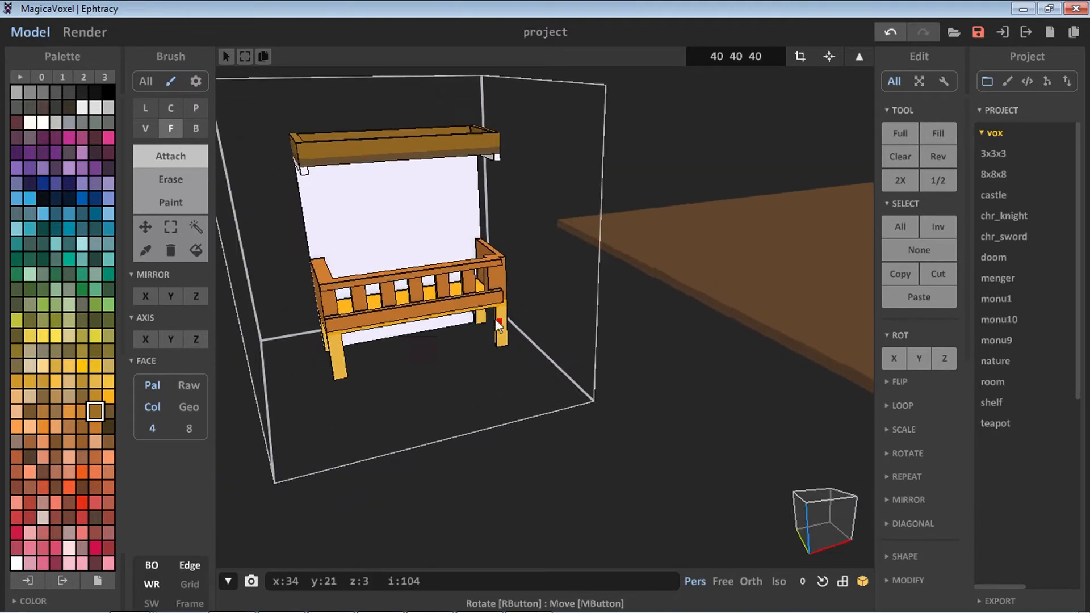
Select the whole model and move it down to the floor of the volume
click(171, 227)
drag(253, 114, 525, 397)
click(146, 227)
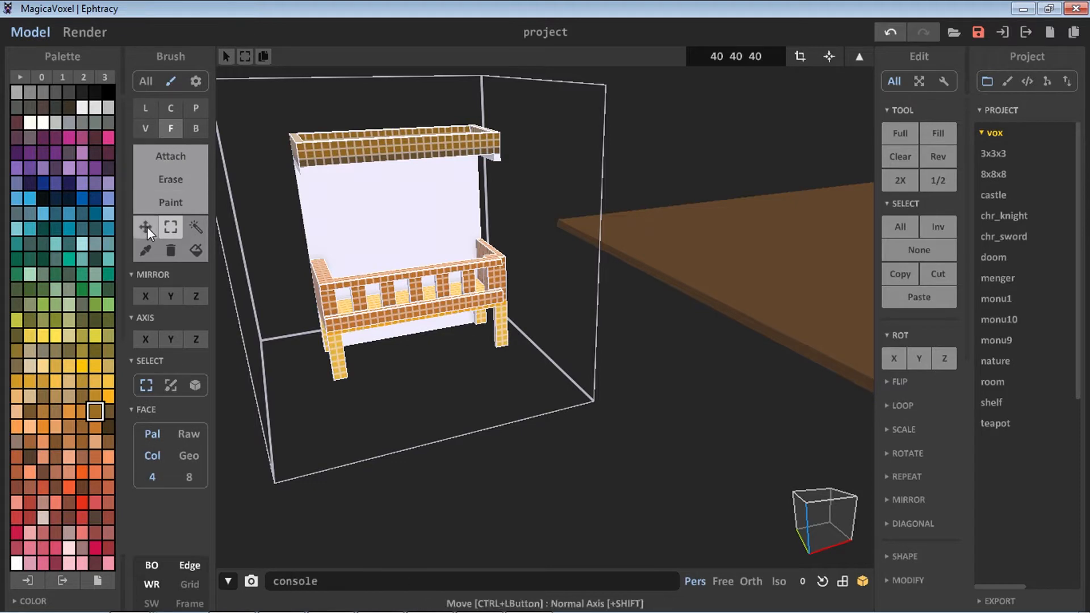
right_drag(409, 240, 475, 354)
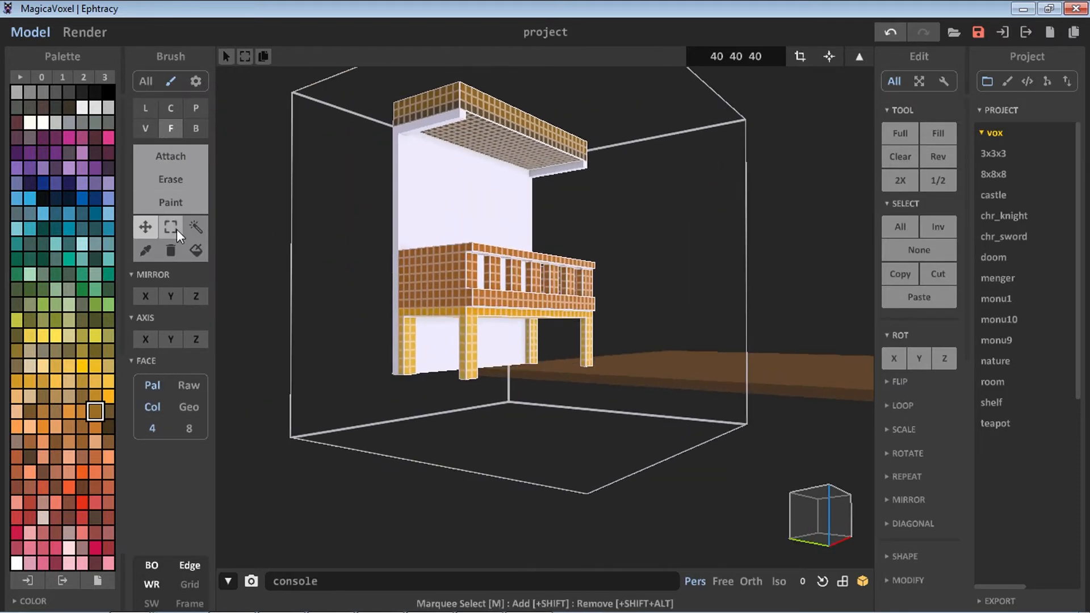
click(196, 227)
click(328, 307)
scroll(448, 360, up, 2)
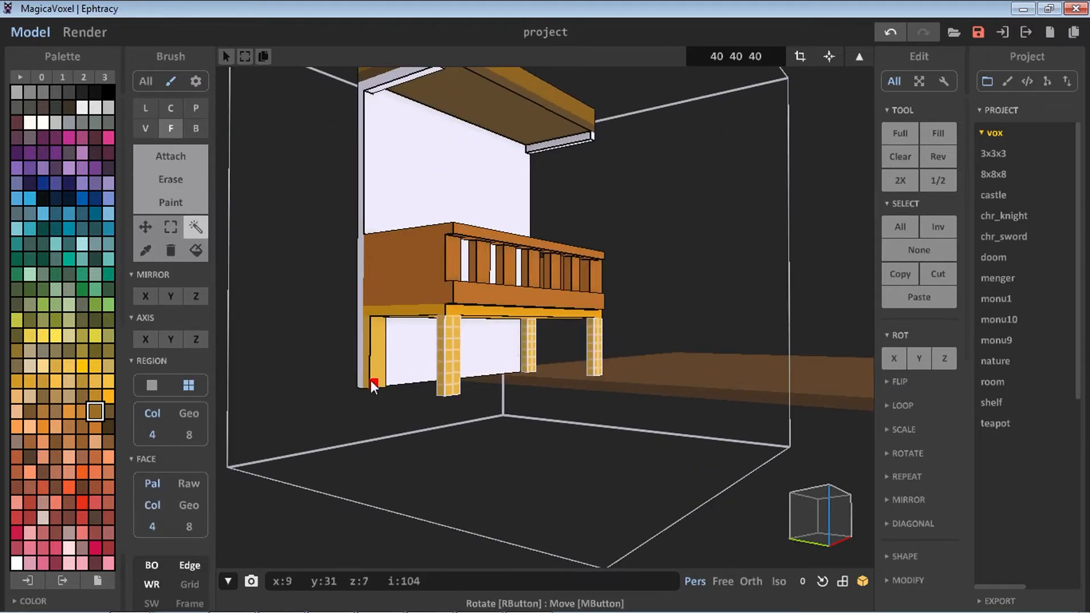
click(145, 227)
drag(480, 376, 471, 428)
scroll(472, 429, down, 3)
right_drag(545, 445, 482, 449)
key(s)
scroll(519, 387, up, 3)
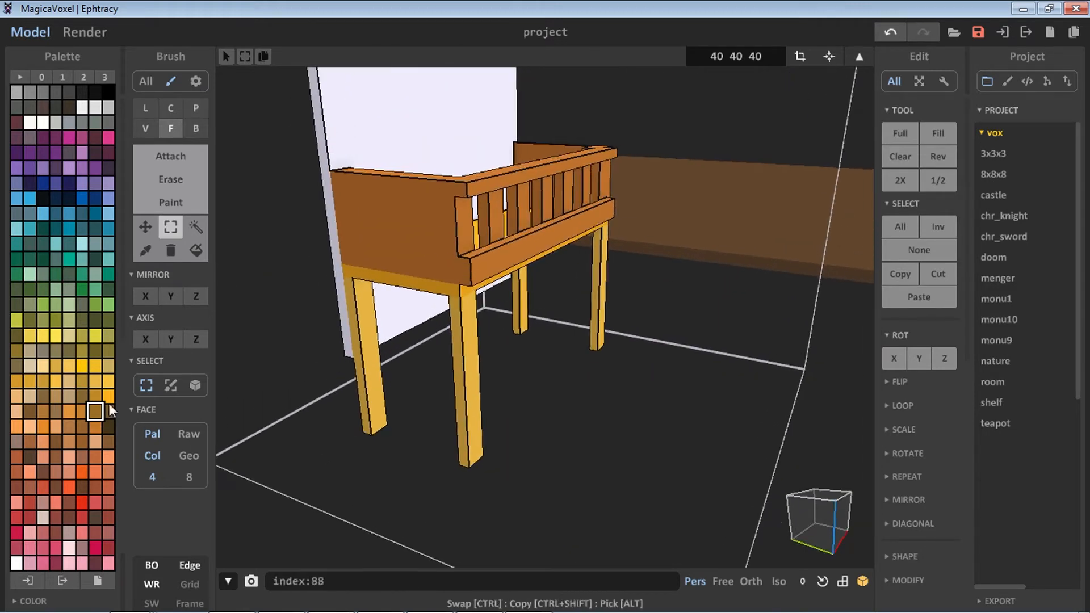
Pick a dark brown and draw a bottom shelf board between the legs with the Box brush
right_drag(335, 341, 254, 367)
click(94, 106)
scroll(318, 346, down, 2)
right_drag(326, 352, 379, 393)
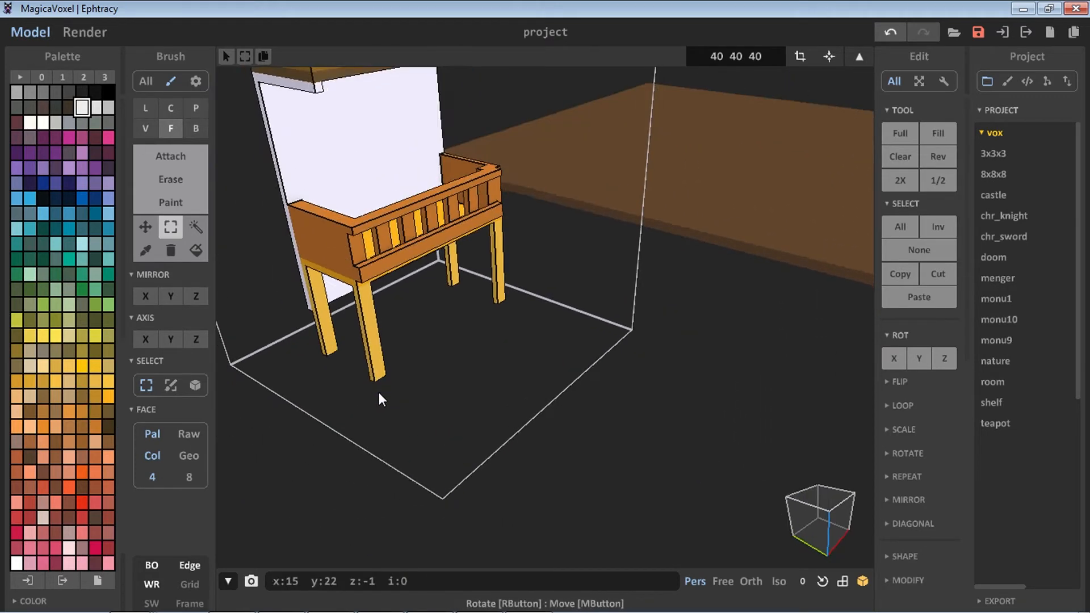
click(82, 441)
click(159, 161)
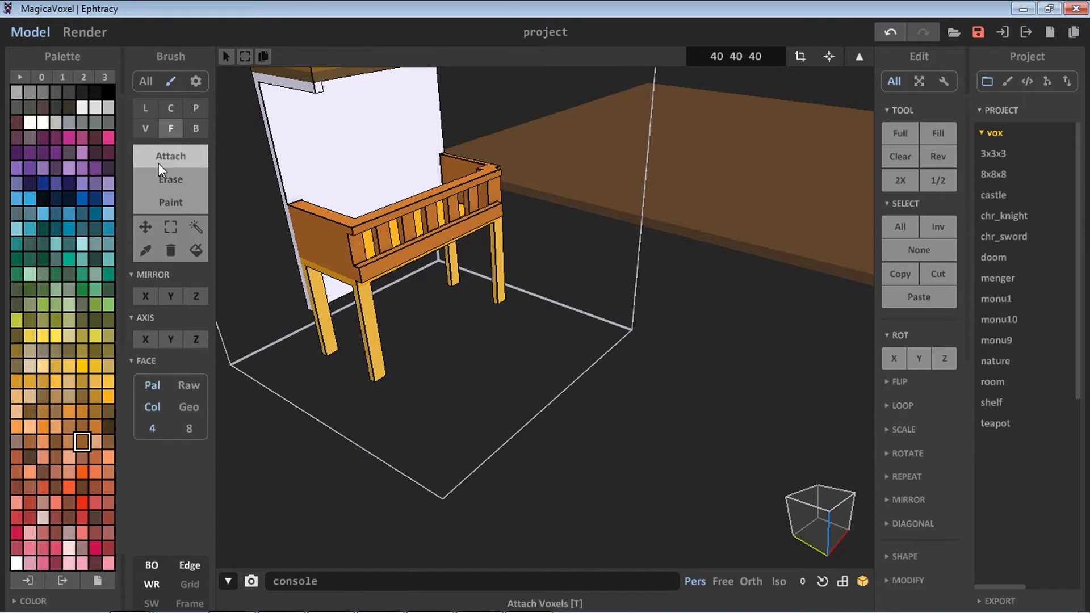
click(332, 363)
key(ctrl+z)
key(b)
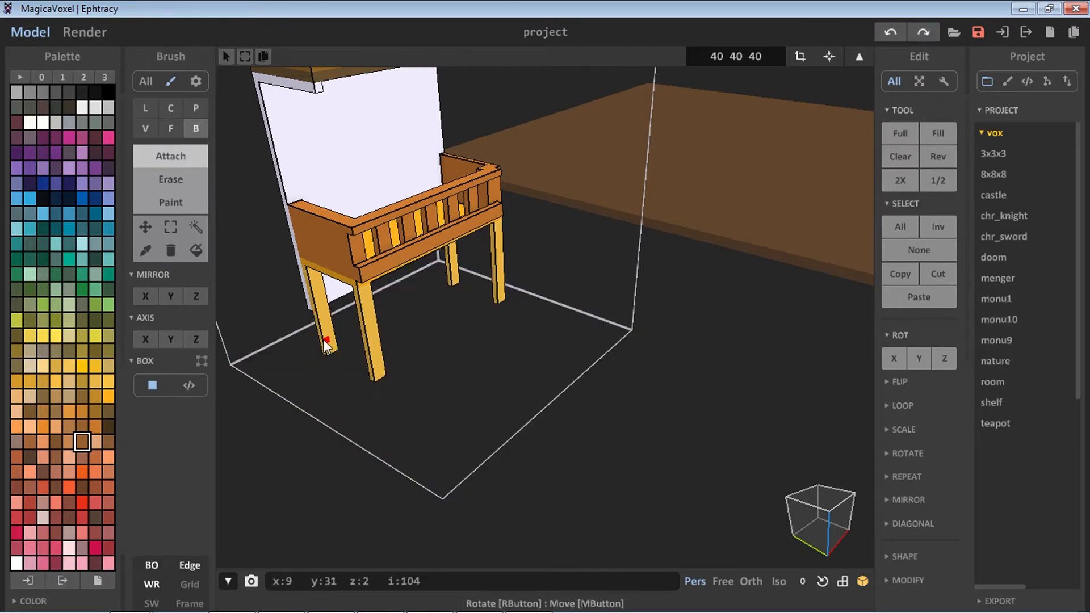
mouse_move(328, 359)
mouse_down()
mouse_move(448, 342)
mouse_move(503, 304)
mouse_up()
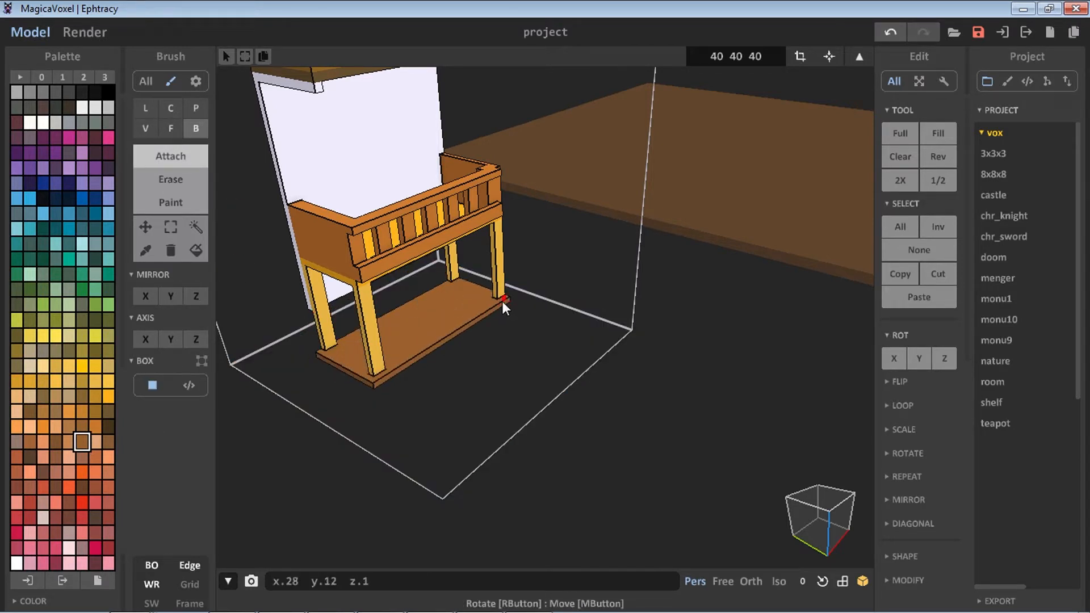
mouse_move(501, 299)
right_down()
mouse_move(438, 319)
mouse_move(565, 431)
mouse_move(519, 374)
right_up()
key(f)
click(520, 377)
key(ctrl+z)
click(83, 109)
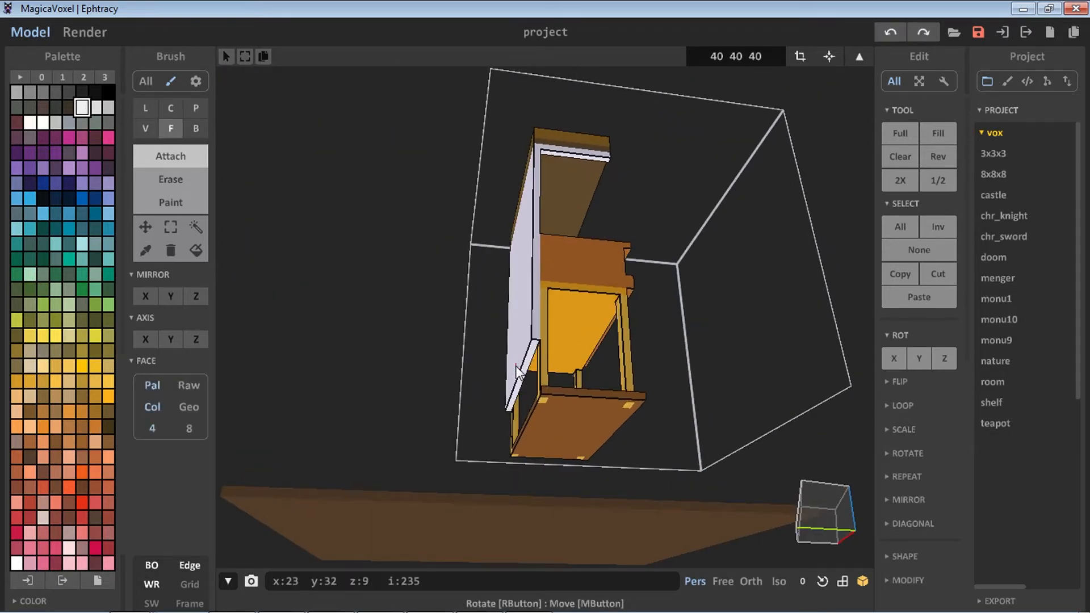
click(147, 249)
click(529, 229)
key(ctrl+z)
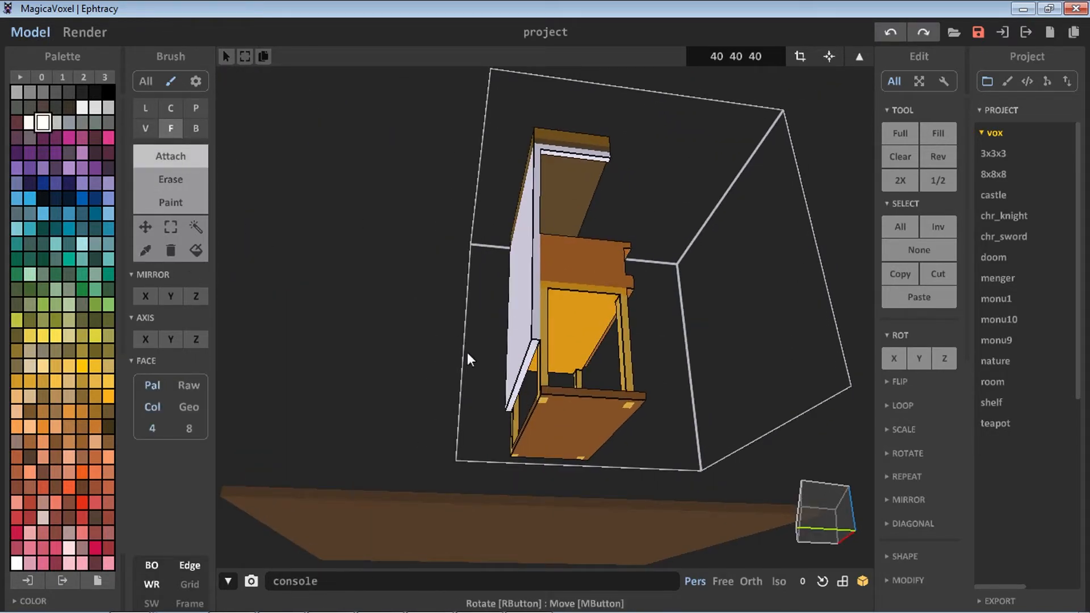
right_drag(618, 428, 577, 427)
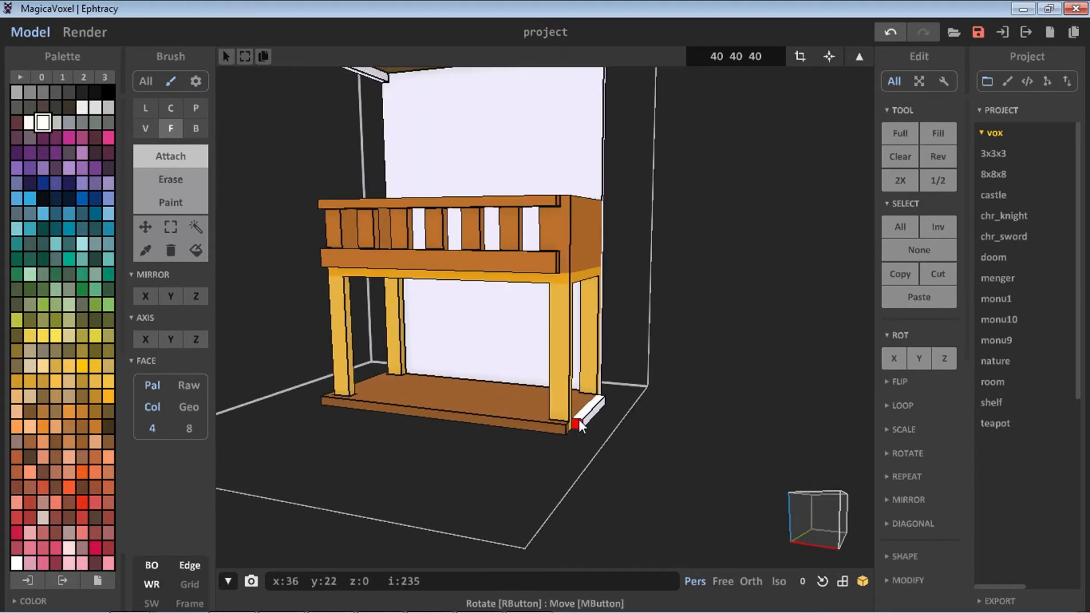
key(ctrl+z)
click(147, 249)
click(464, 407)
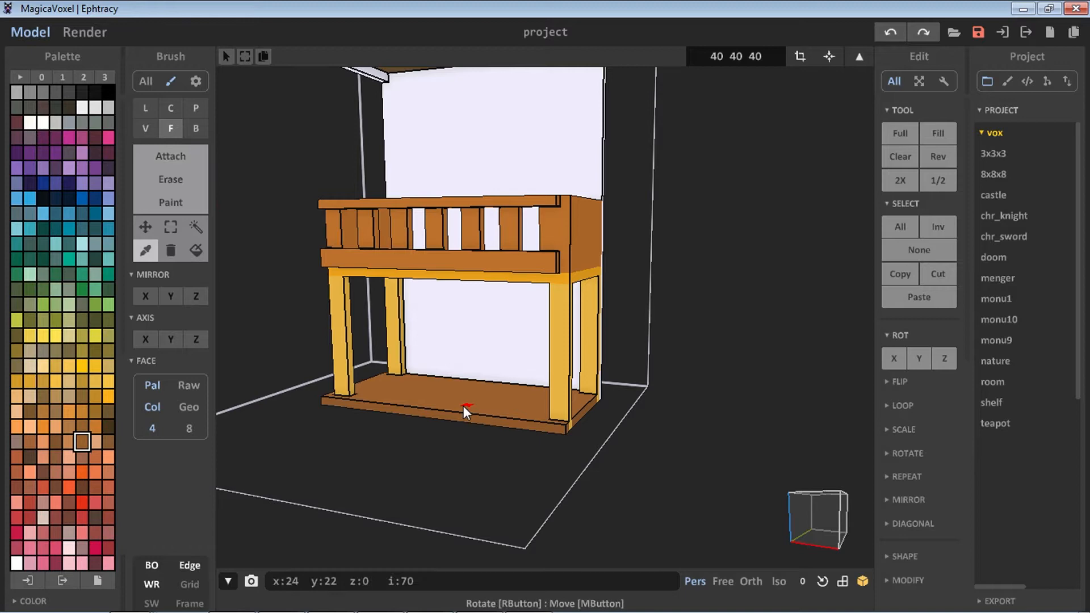
click(169, 164)
click(578, 414)
right_drag(578, 415, 526, 405)
key(ctrl+z)
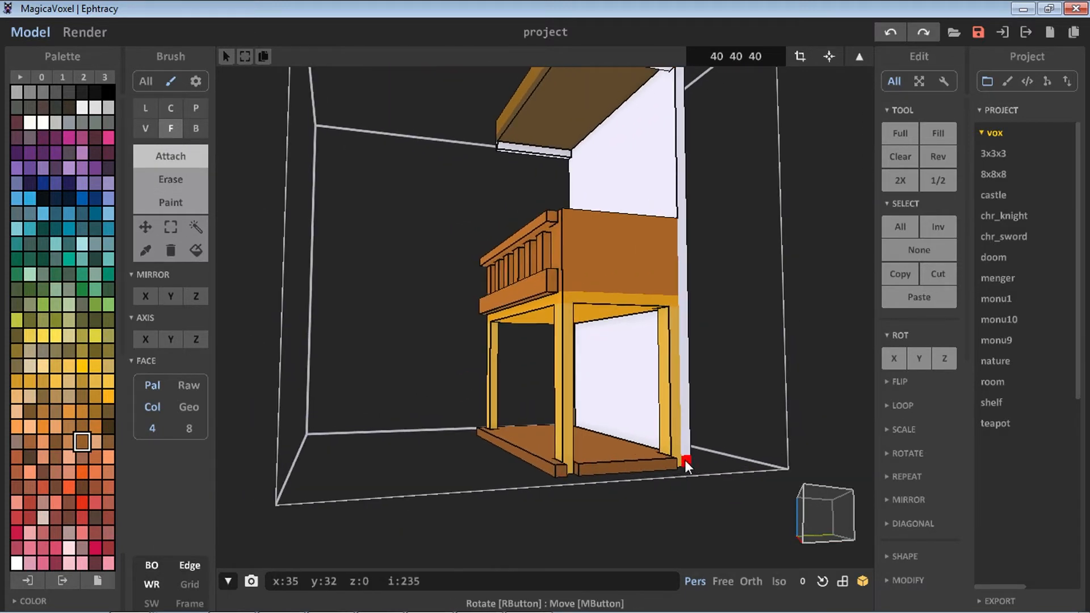
right_drag(683, 462, 611, 455)
key(ctrl+z)
Pick a light brown and draw a door with two panels, a top lintel and a bottom step on the lower backboard
key(b)
right_drag(730, 395, 582, 391)
drag(572, 438, 710, 434)
mouse_move(301, 395)
right_down()
mouse_move(445, 401)
mouse_move(595, 496)
mouse_move(547, 480)
right_up()
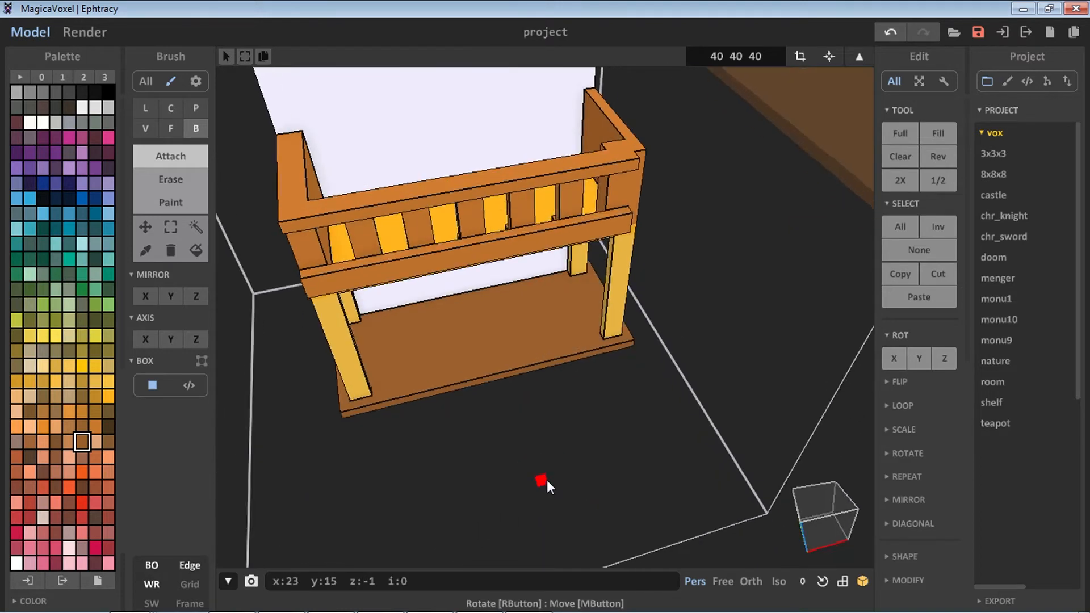
right_drag(580, 297, 484, 370)
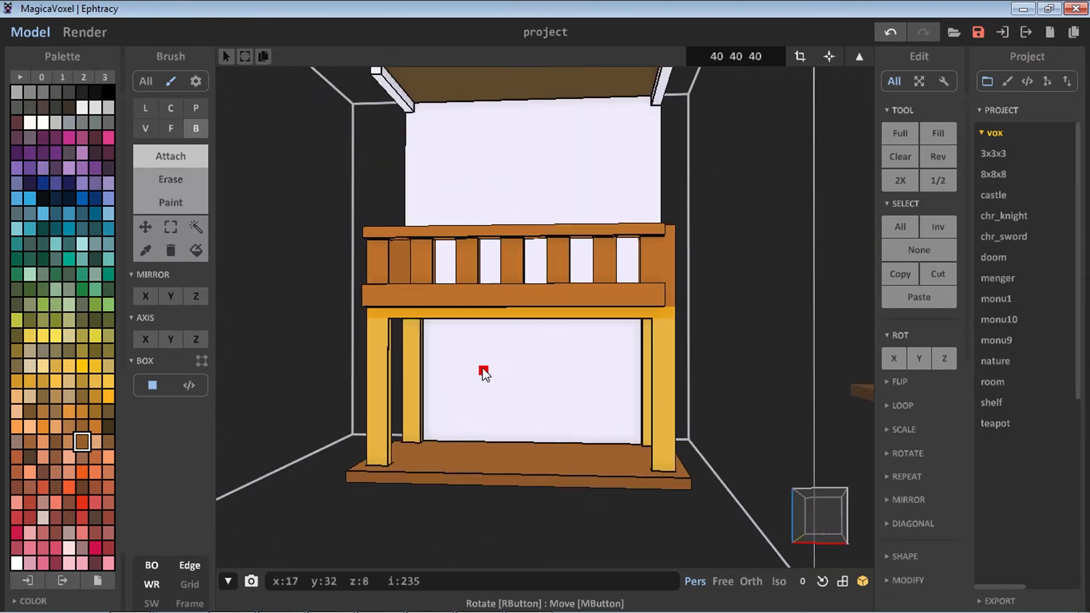
click(69, 443)
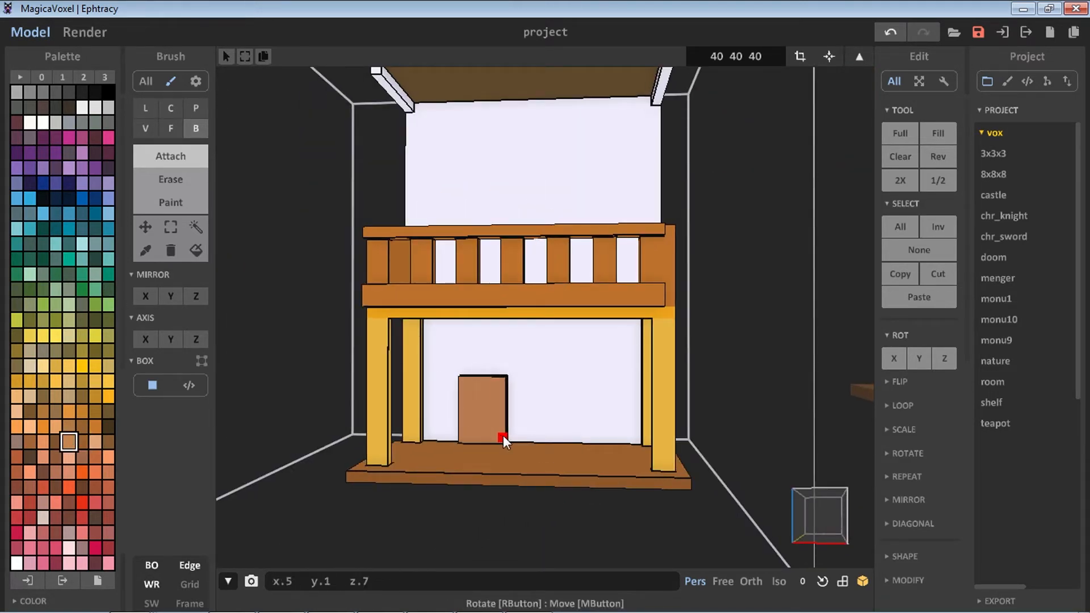
key(ctrl+z)
drag(446, 380, 472, 436)
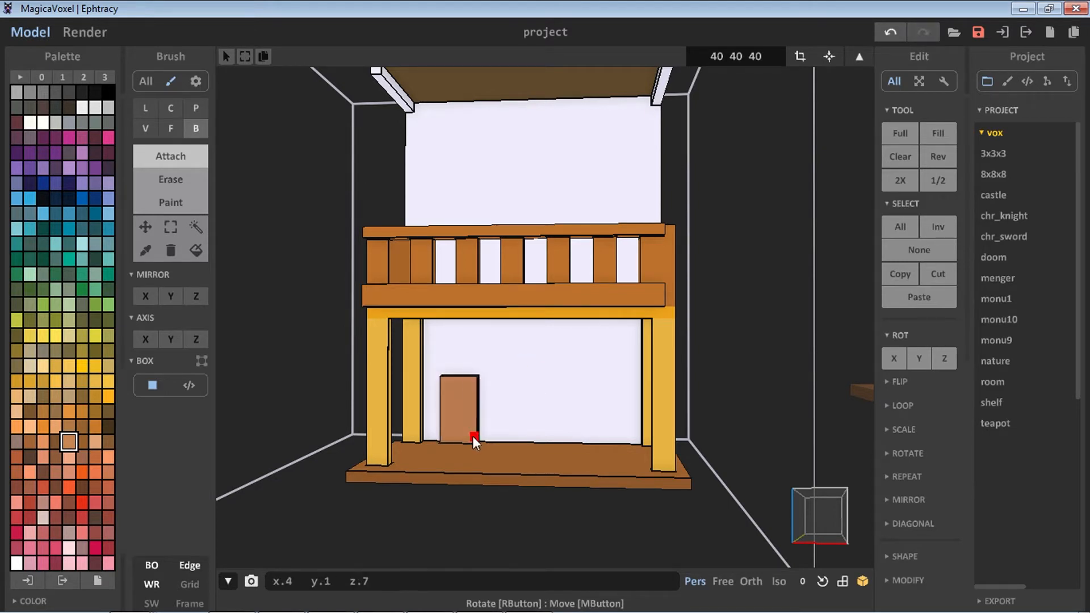
drag(478, 378, 506, 439)
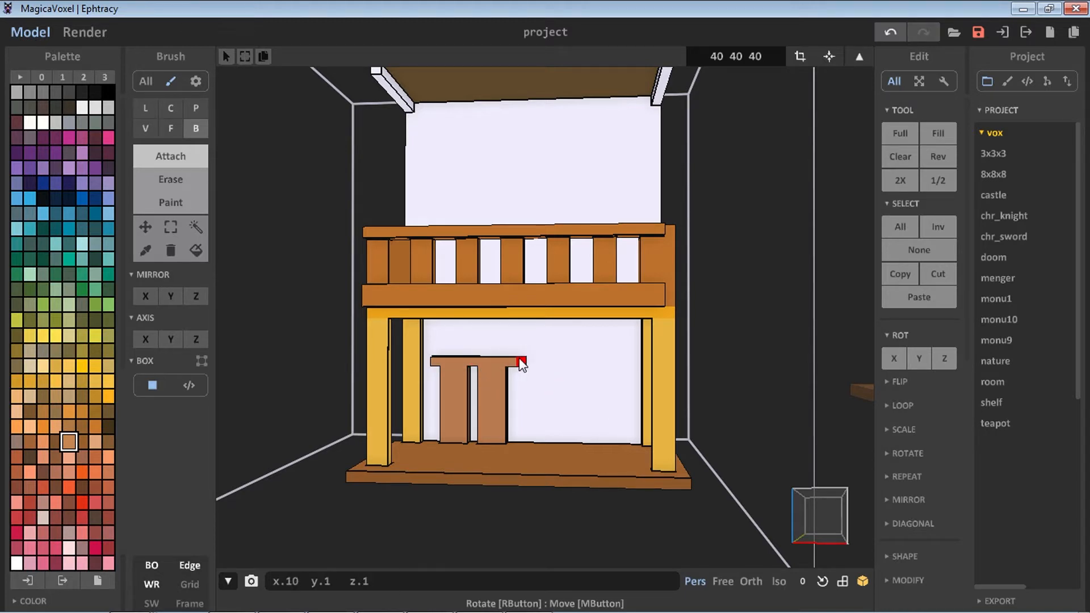
right_drag(511, 414, 387, 418)
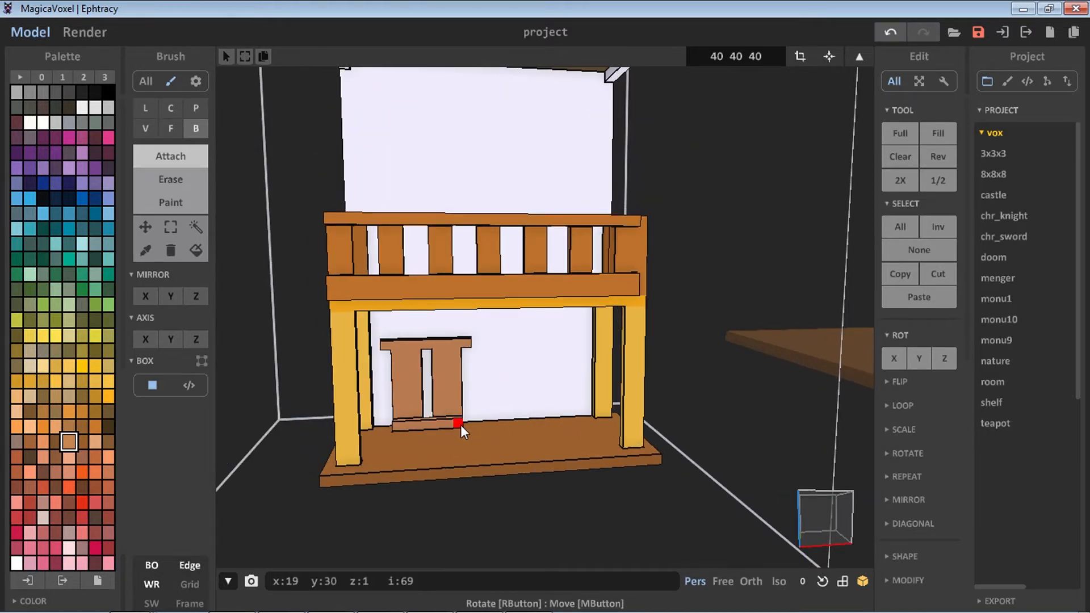
right_drag(461, 425, 377, 418)
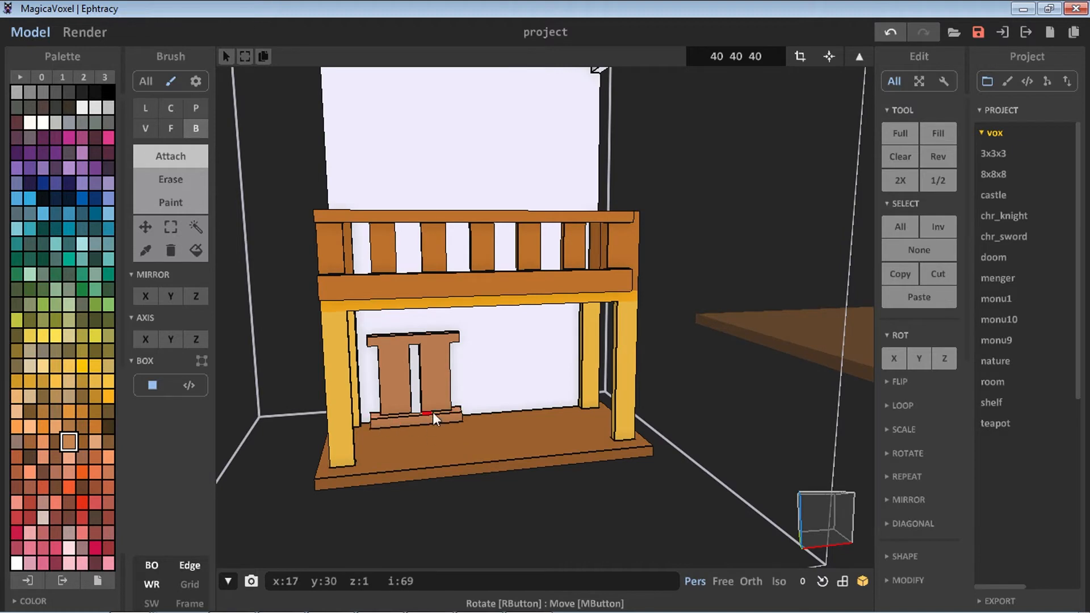
Pick black and draw a thin dark line in the gap between the door panels
click(95, 91)
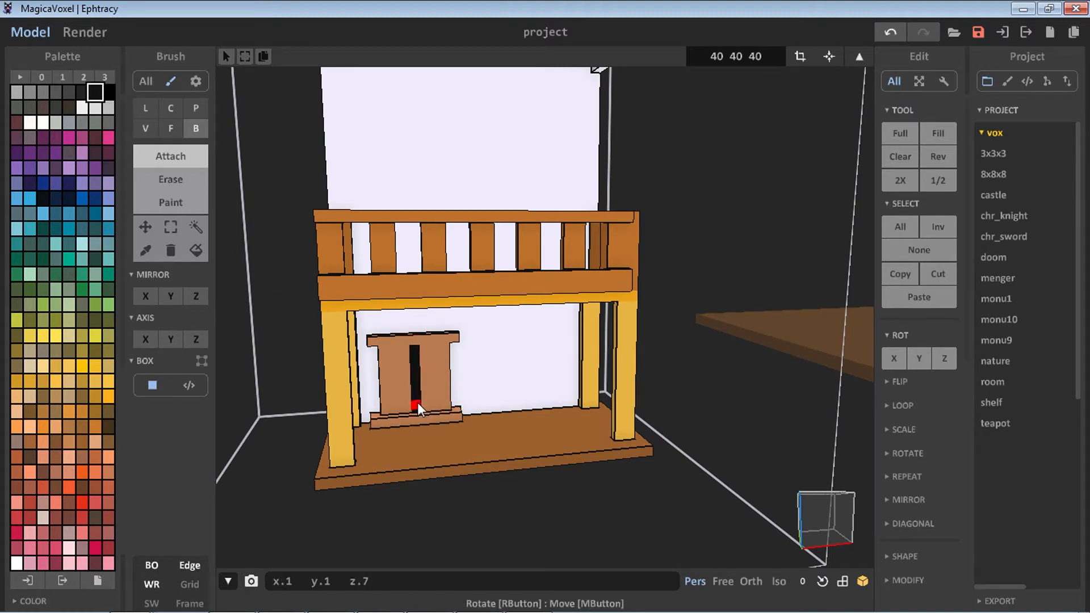
key(ctrl+z)
mouse_move(417, 403)
right_down()
mouse_move(390, 366)
mouse_move(480, 414)
mouse_move(411, 400)
right_up()
scroll(455, 216, down, 4)
mouse_move(455, 217)
right_down()
mouse_move(509, 326)
mouse_move(491, 273)
right_up()
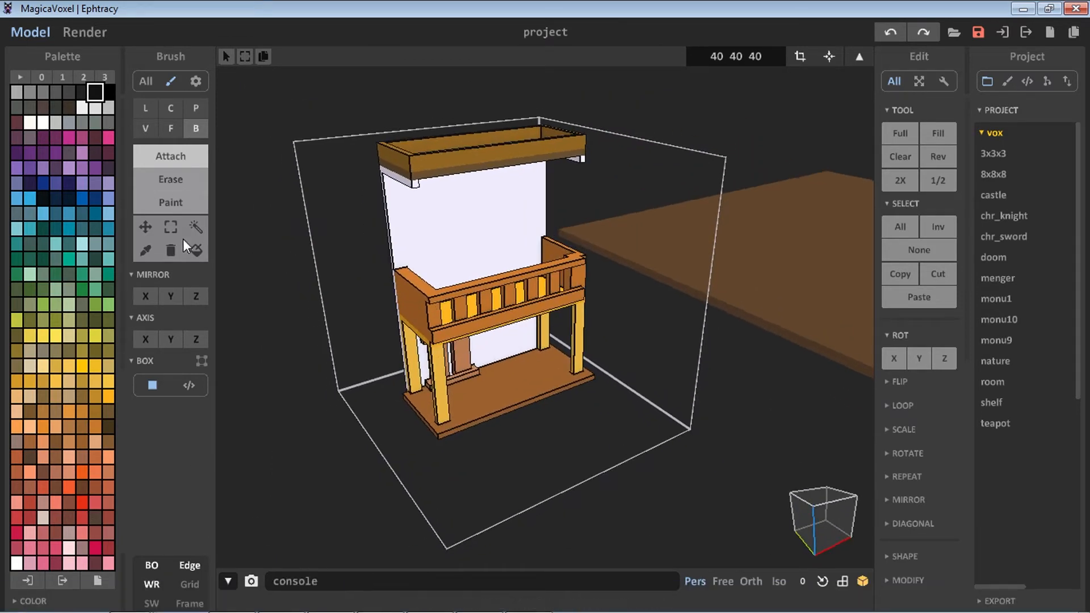
Switch to world view and move the model onto the large brown floor platform, then return to model editing
click(171, 227)
drag(345, 103, 640, 441)
right_drag(634, 267, 632, 297)
click(631, 297)
click(859, 58)
middle_drag(585, 301, 378, 303)
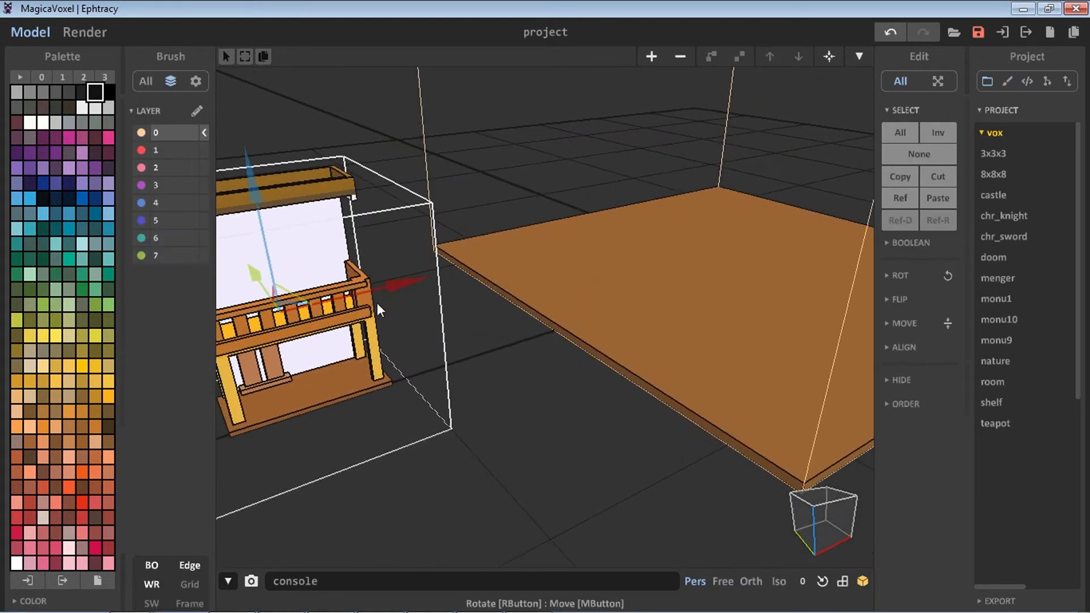
drag(402, 285, 684, 215)
drag(623, 130, 623, 121)
right_drag(698, 190, 622, 190)
drag(692, 233, 709, 233)
right_drag(449, 300, 585, 264)
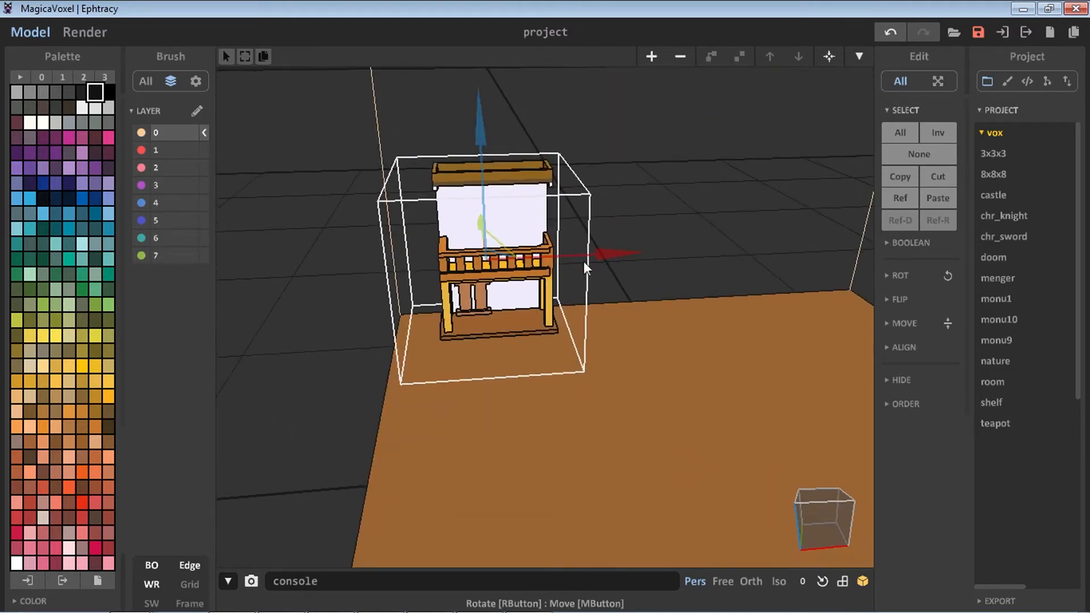
drag(617, 254, 635, 249)
scroll(687, 236, down, 3)
right_drag(686, 236, 520, 356)
middle_drag(520, 356, 599, 364)
right_drag(599, 409, 608, 477)
click(858, 57)
right_drag(545, 295, 496, 326)
scroll(495, 326, up, 4)
middle_drag(496, 326, 505, 386)
mouse_move(482, 233)
right_down()
mouse_move(441, 187)
mouse_move(530, 186)
right_up()
middle_drag(529, 186, 630, 142)
click(189, 153)
click(172, 130)
click(580, 177)
key(ctrl+z)
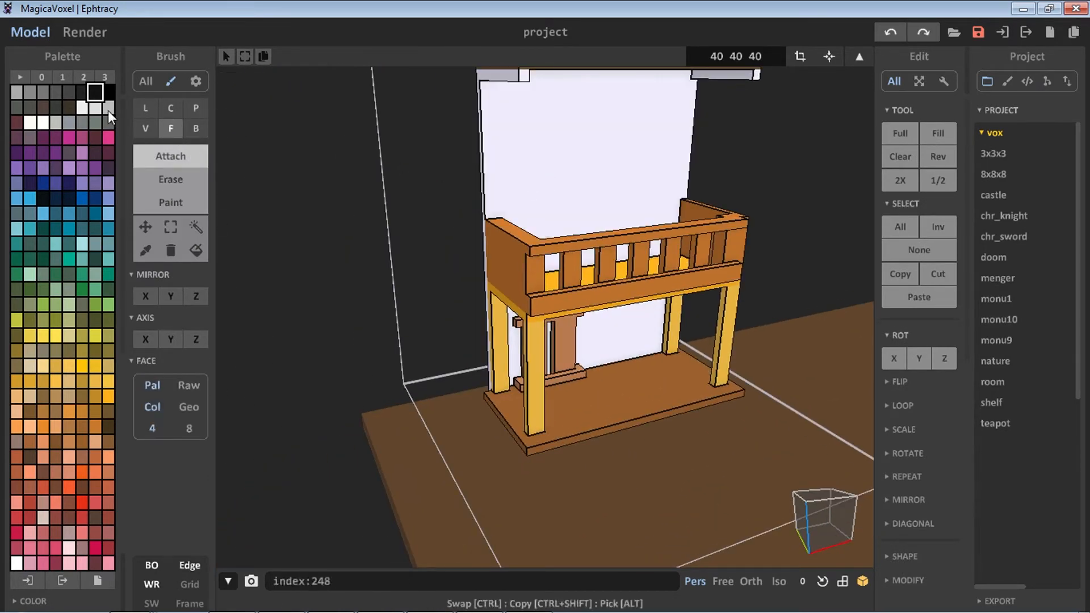
click(82, 108)
click(575, 181)
key(ctrl+z)
click(146, 250)
click(505, 182)
click(179, 161)
click(653, 193)
right_drag(670, 205, 672, 221)
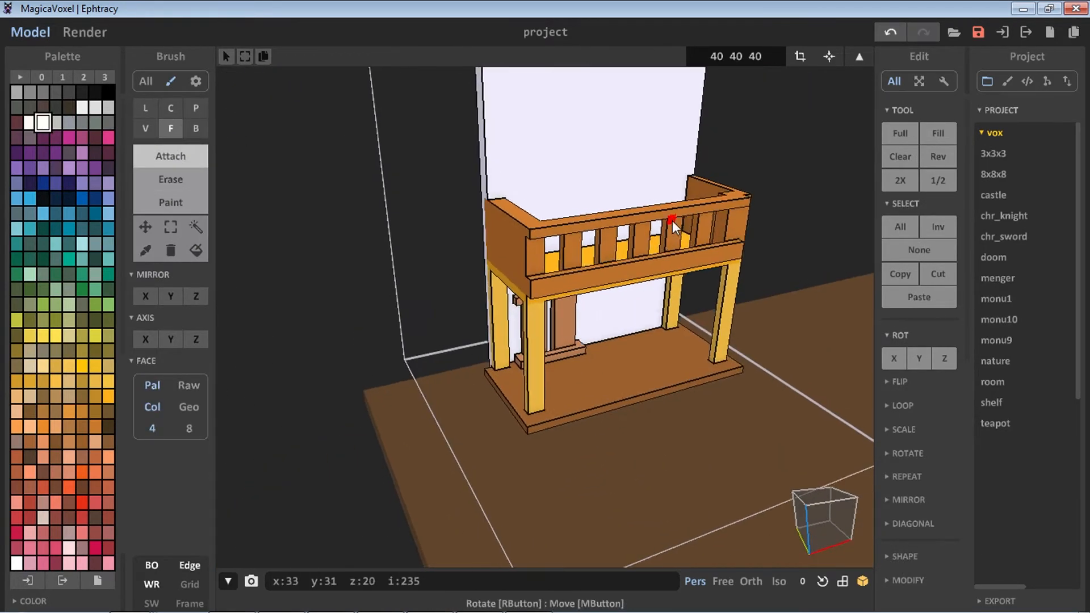
scroll(673, 220, down, 2)
middle_drag(672, 220, 642, 253)
right_drag(642, 253, 647, 222)
middle_drag(602, 306, 664, 295)
mouse_move(665, 295)
right_down()
mouse_move(626, 307)
mouse_move(670, 301)
right_up()
Erase a door-shaped recess into the backboard above the railing with the Box brush
click(185, 177)
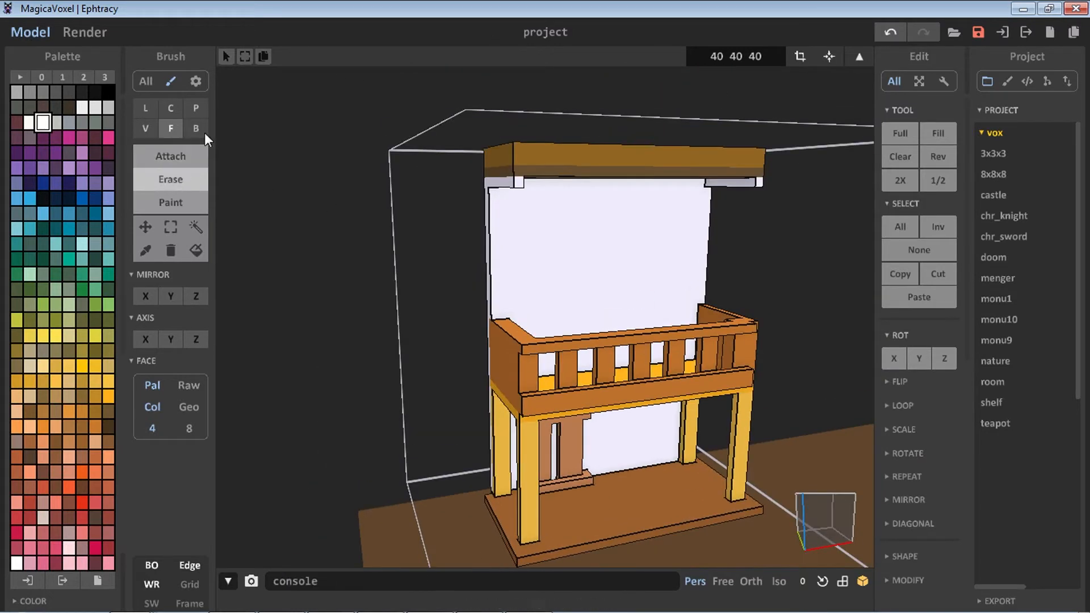
click(204, 131)
scroll(474, 279, up, 5)
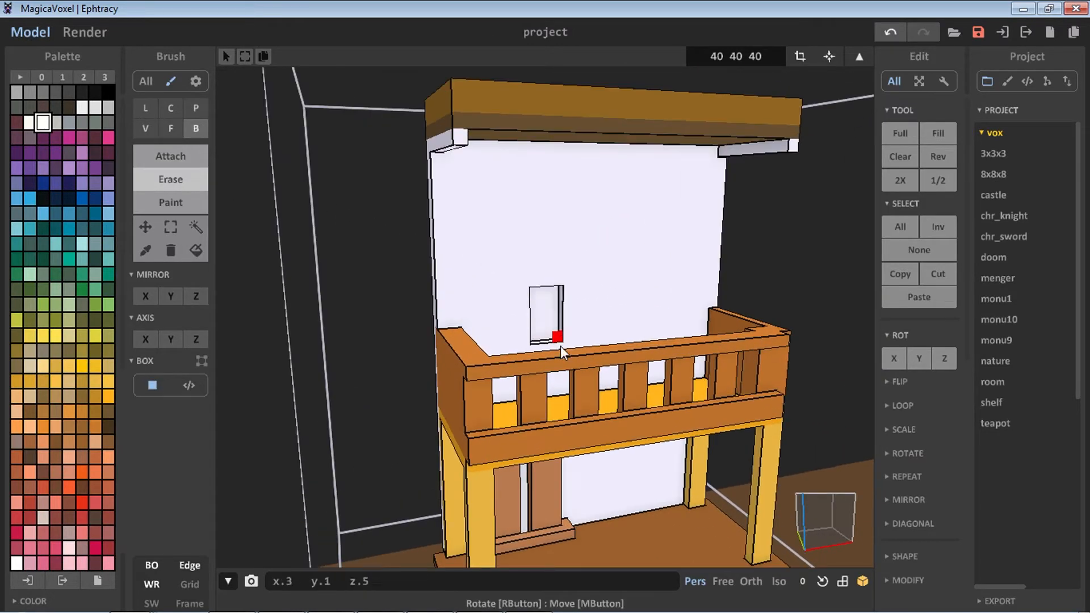
drag(560, 346, 556, 335)
scroll(568, 273, up, 2)
right_drag(569, 272, 534, 364)
scroll(526, 385, up, 3)
drag(476, 365, 511, 391)
mouse_move(523, 311)
right_down()
mouse_move(514, 380)
mouse_move(525, 351)
mouse_move(553, 406)
mouse_move(513, 333)
mouse_move(517, 341)
mouse_move(501, 332)
mouse_move(535, 298)
right_up()
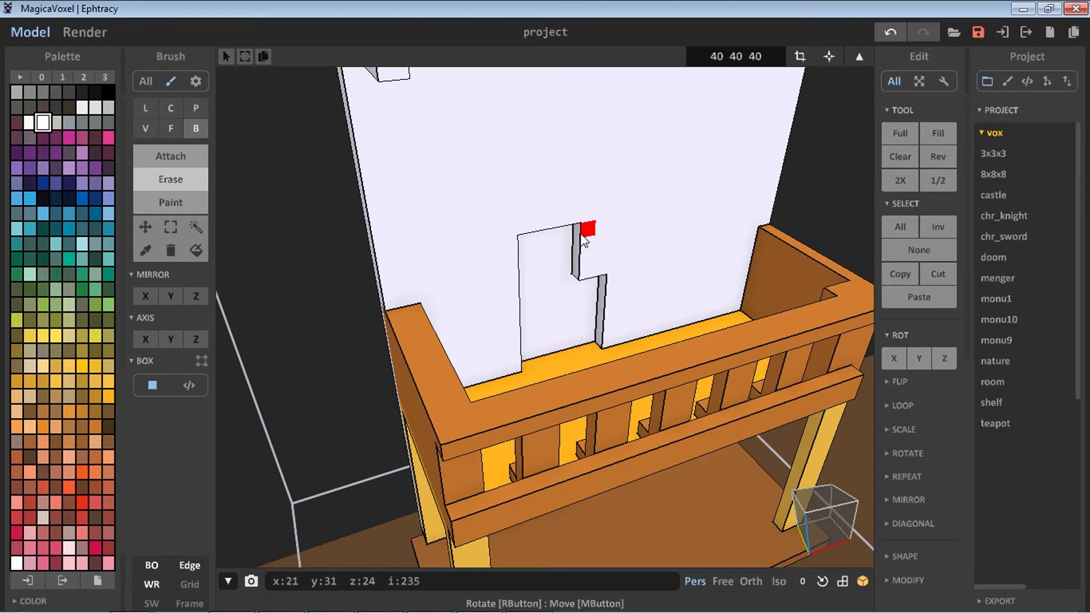
drag(585, 239, 600, 273)
mouse_move(599, 274)
right_down()
mouse_move(528, 143)
mouse_move(460, 173)
mouse_move(496, 205)
mouse_move(450, 196)
mouse_move(525, 158)
right_up()
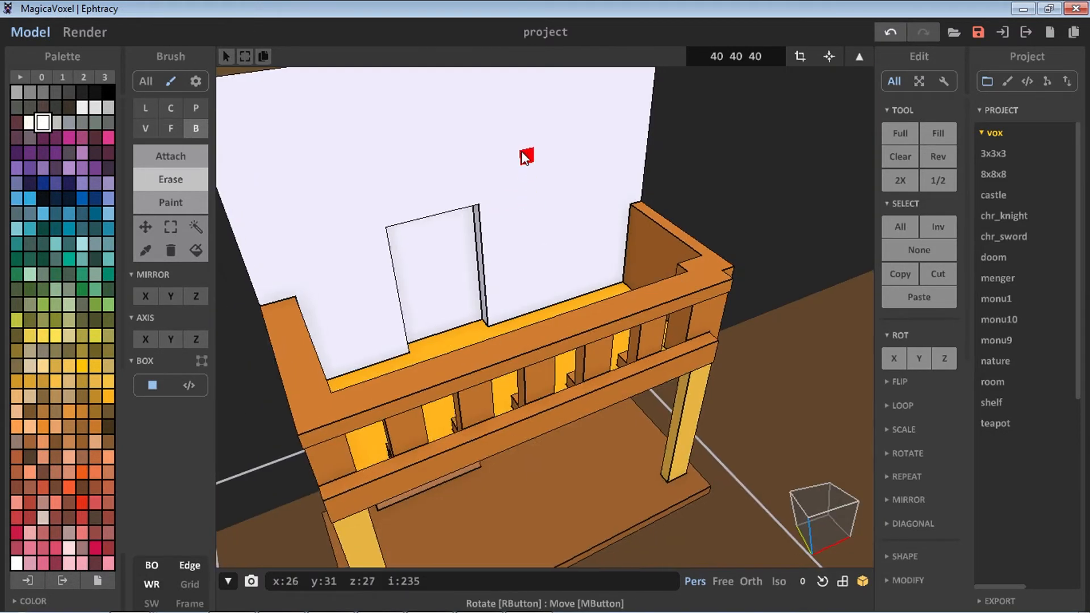
Erase a square window recess in the backboard beside and above the door
mouse_move(526, 158)
mouse_down()
mouse_move(579, 185)
mouse_move(594, 170)
mouse_move(614, 190)
mouse_move(616, 177)
mouse_move(603, 204)
mouse_up()
drag(518, 145, 517, 221)
mouse_move(516, 221)
right_down()
mouse_move(515, 182)
mouse_move(527, 211)
right_up()
scroll(460, 239, down, 1)
right_drag(462, 244, 398, 208)
scroll(424, 226, down, 2)
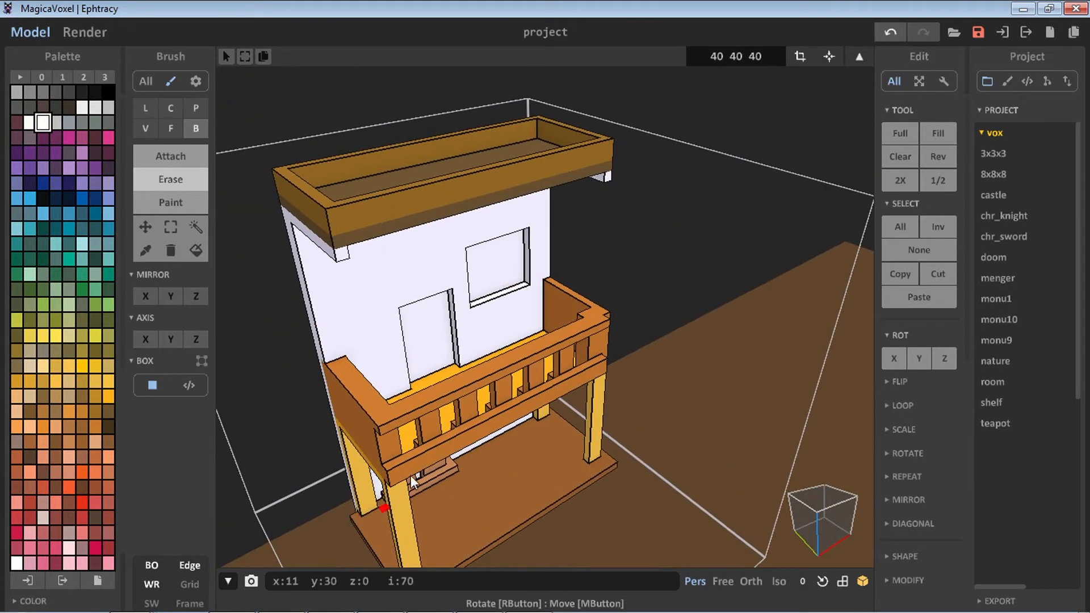
Pick the wall's white and build a vertical divider splitting the window recess into two panes
right_drag(411, 476, 386, 386)
click(43, 213)
click(192, 157)
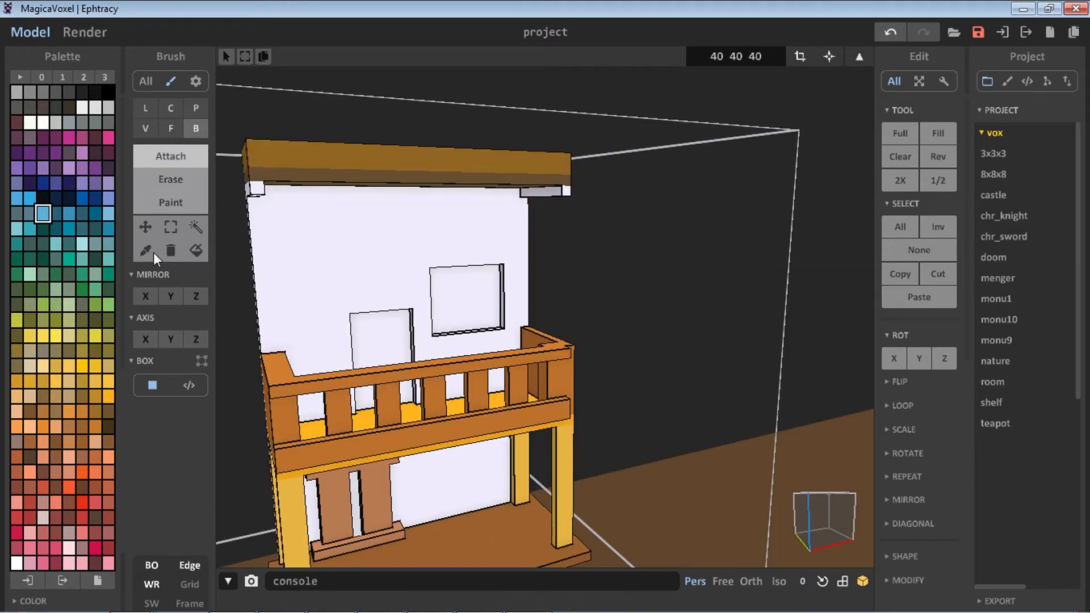
click(152, 251)
click(272, 244)
click(181, 162)
click(173, 130)
click(314, 246)
mouse_move(436, 285)
right_down()
mouse_move(422, 265)
mouse_move(424, 292)
mouse_move(410, 278)
mouse_move(435, 262)
mouse_move(440, 241)
right_up()
scroll(423, 293, up, 3)
click(195, 130)
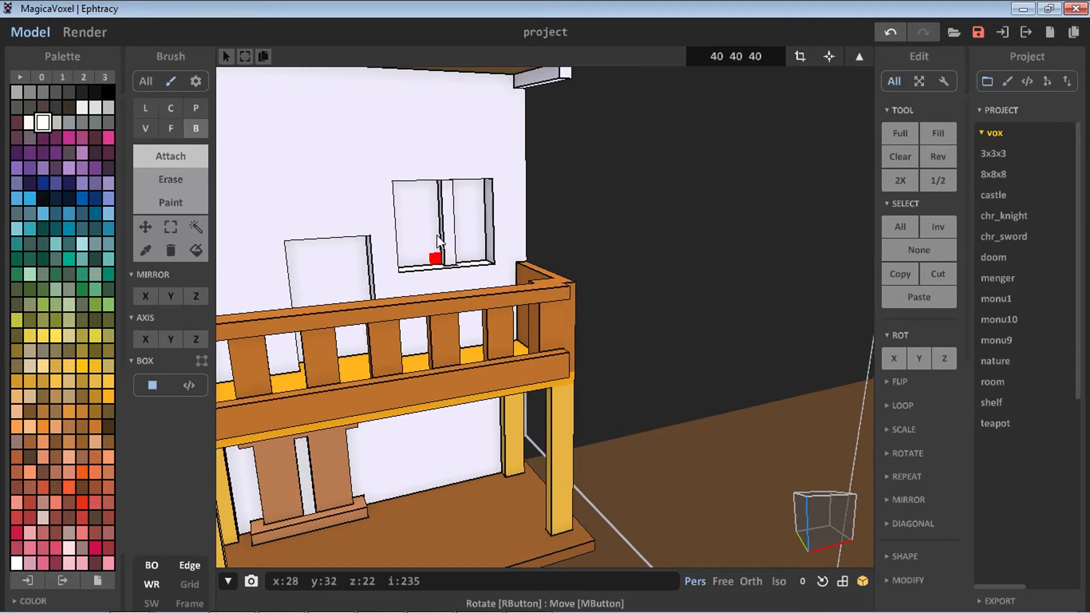
right_drag(376, 254, 535, 260)
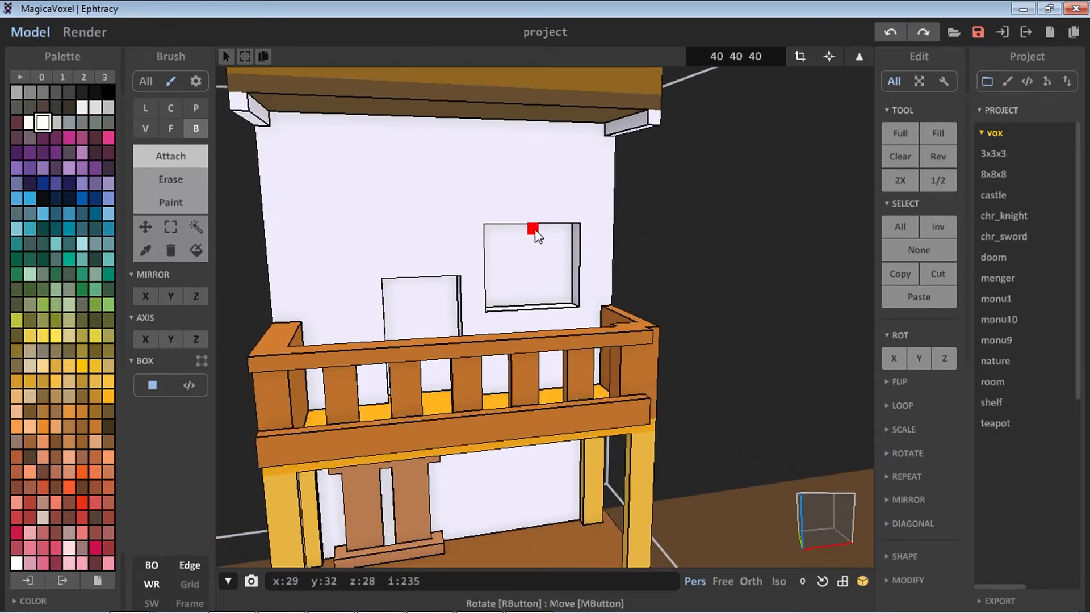
middle_drag(536, 234, 593, 270)
middle_drag(601, 335, 602, 324)
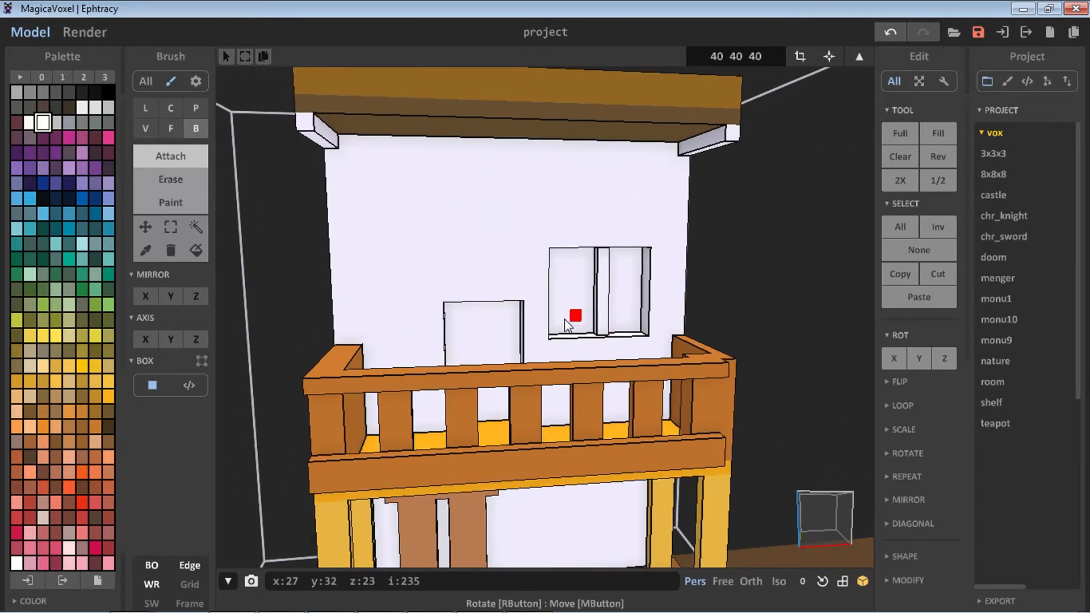
scroll(580, 307, up, 1)
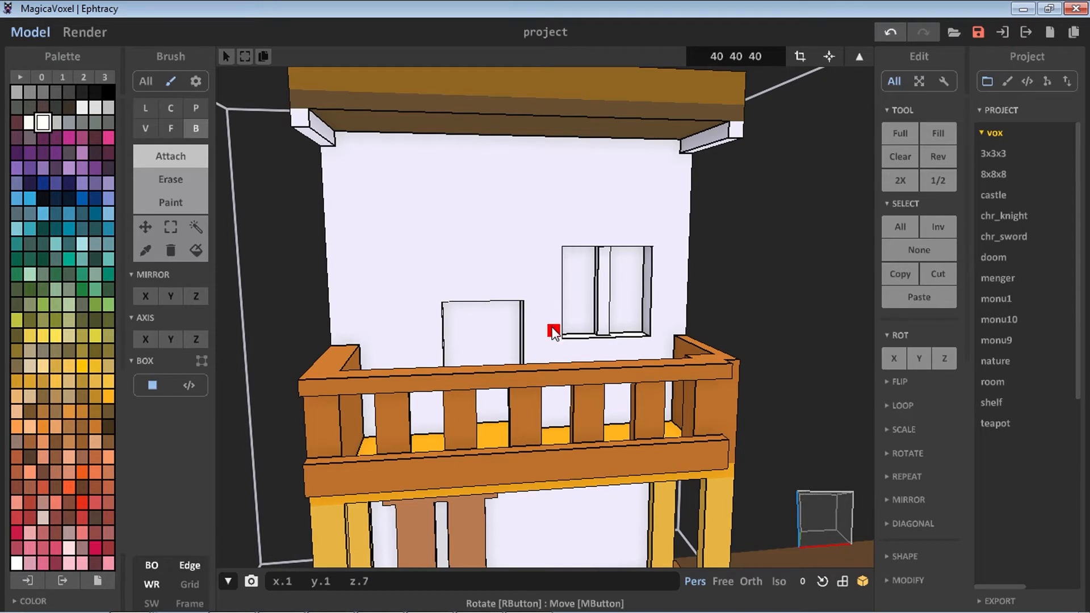
mouse_move(553, 314)
right_down()
mouse_move(615, 297)
mouse_move(558, 306)
right_up()
middle_drag(558, 306, 602, 283)
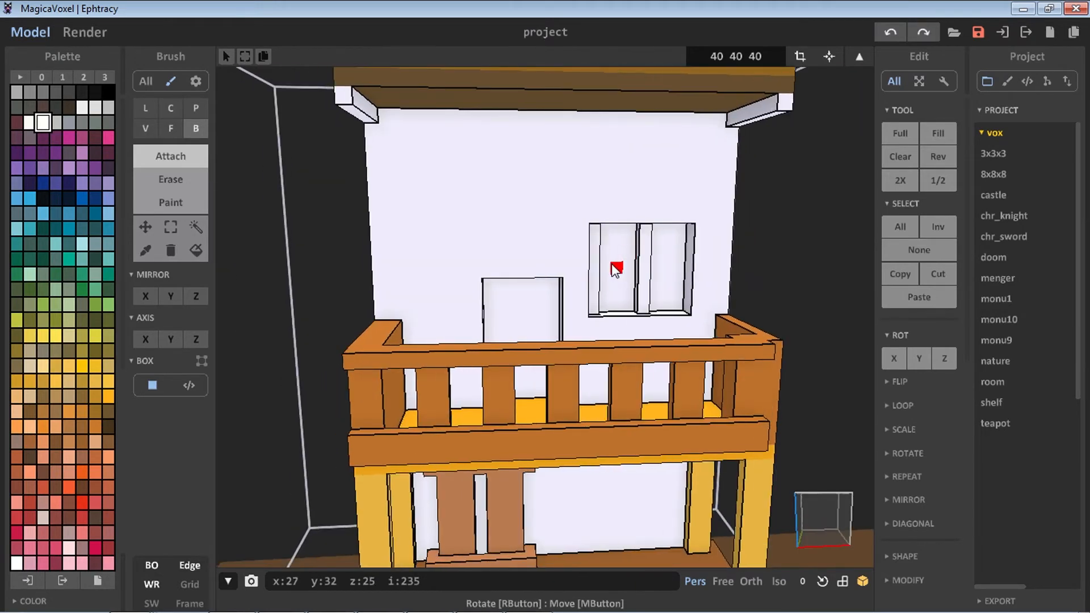
key(ctrl+z)
Fill both window panes with blue using face mode
scroll(612, 265, up, 1)
key(f)
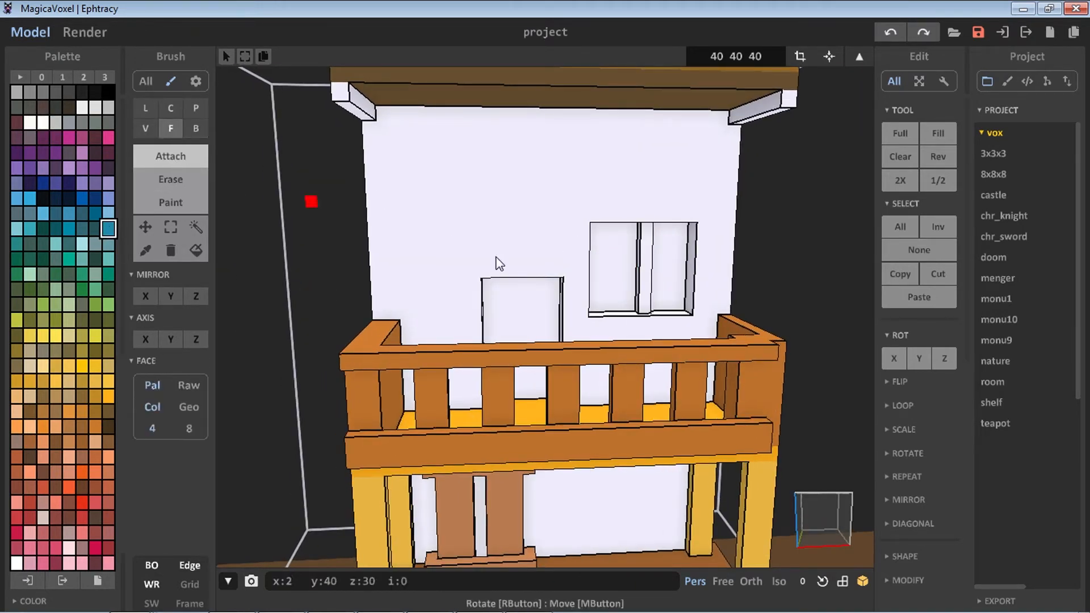
click(616, 267)
click(653, 292)
scroll(653, 292, up, 1)
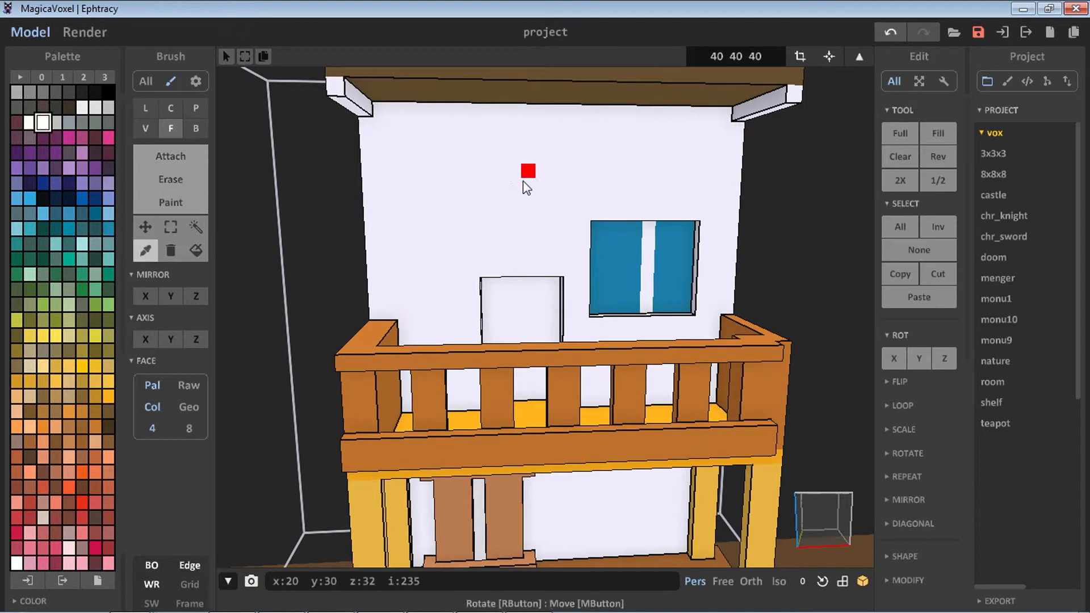
Erase a thin vertical strip along the right edge of the right window pane with the Box brush
alt+click(443, 241)
scroll(647, 307, up, 3)
right_drag(645, 304, 664, 322)
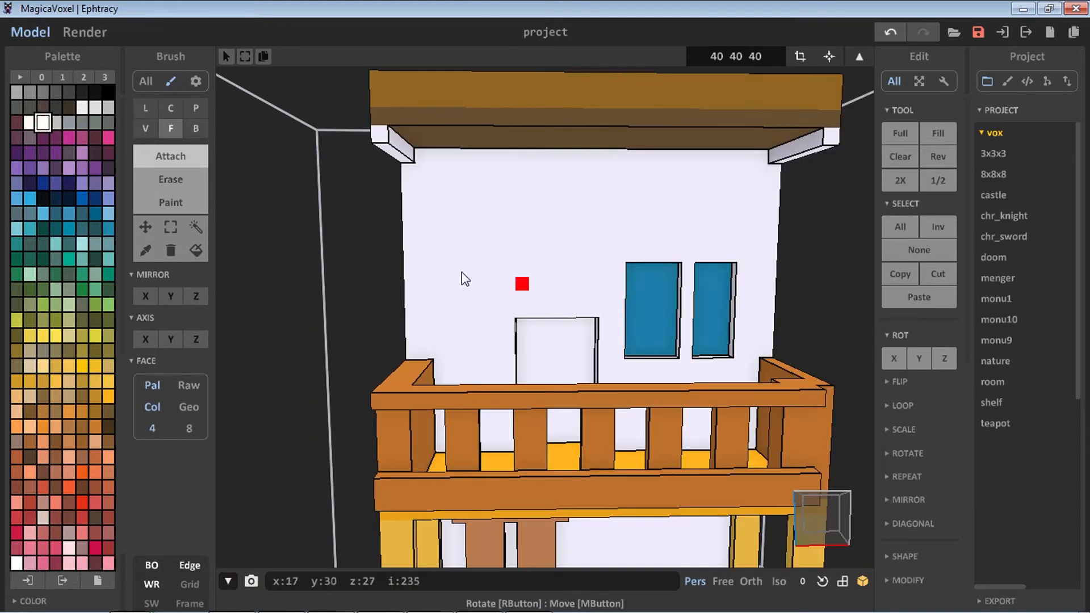
click(180, 181)
click(746, 287)
key(ctrl+z)
click(190, 131)
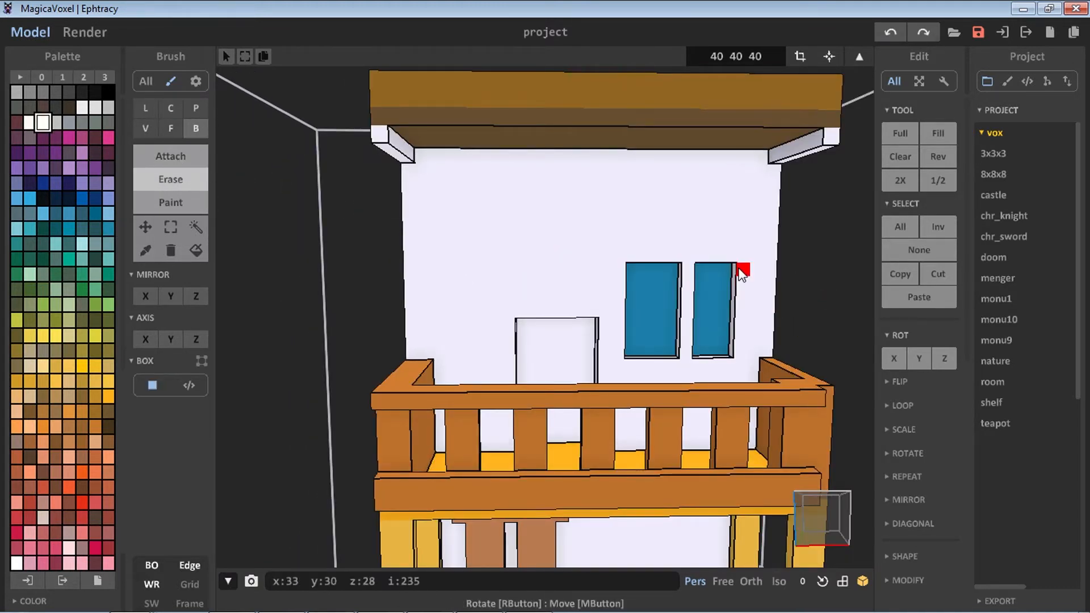
drag(741, 268, 744, 353)
Pick the pane's blue and paint the erased strip so the right pane is fully blue
click(145, 250)
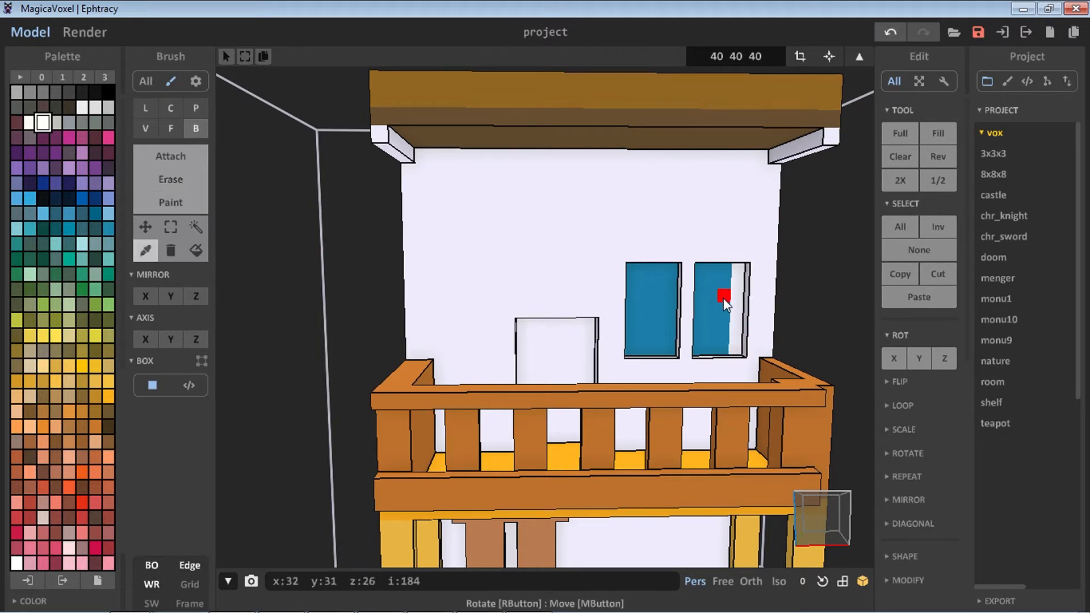
click(725, 301)
click(170, 164)
key(ctrl+z)
click(170, 202)
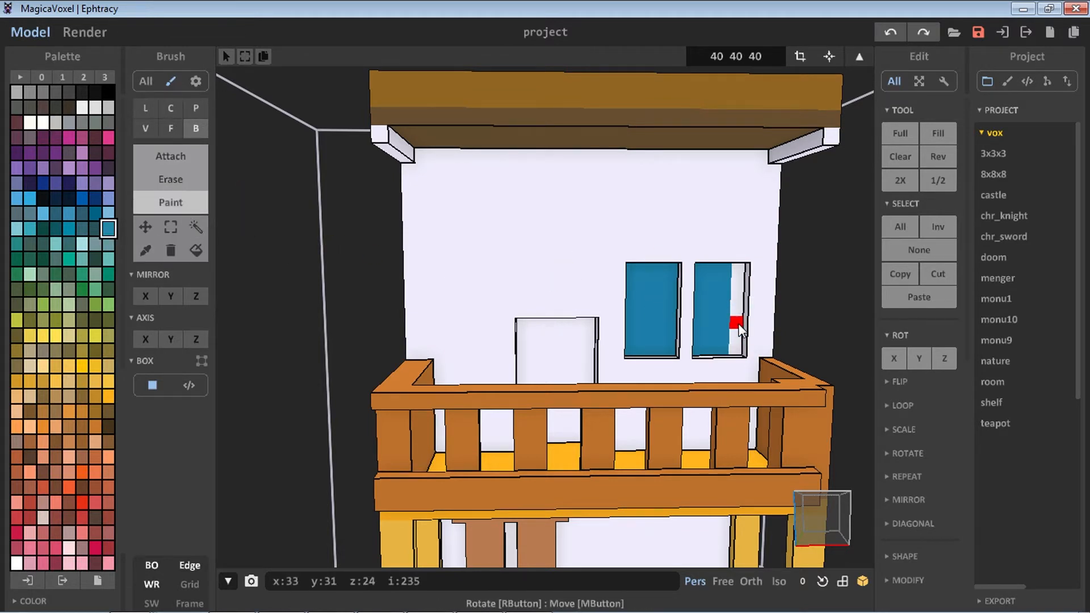
drag(743, 317, 738, 349)
Pick white and attach a thin ledge along the bottom of the windows
right_drag(705, 339, 570, 304)
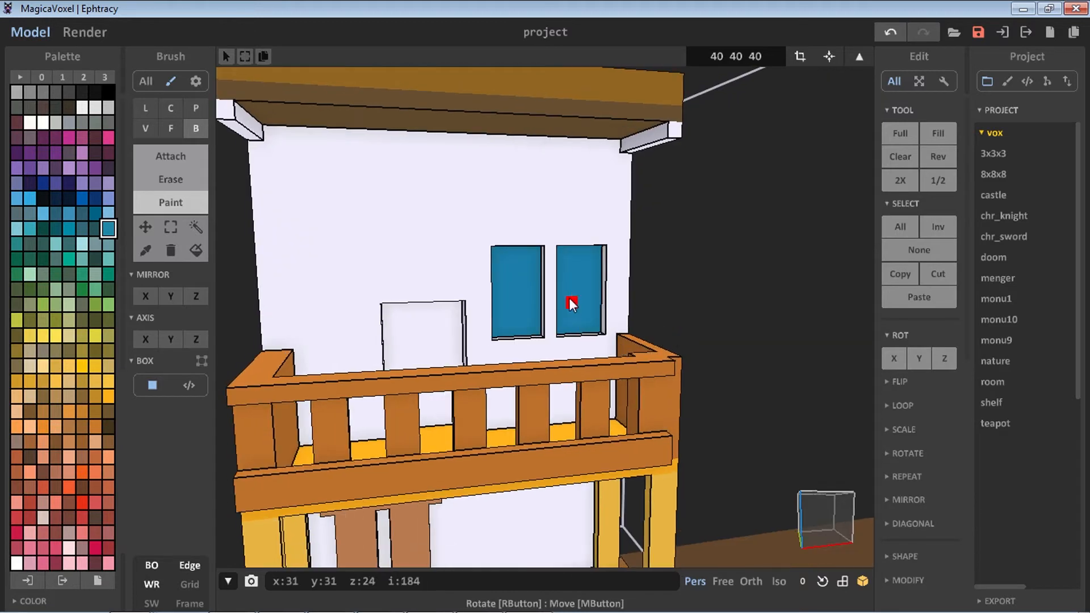
click(159, 157)
click(146, 250)
click(284, 219)
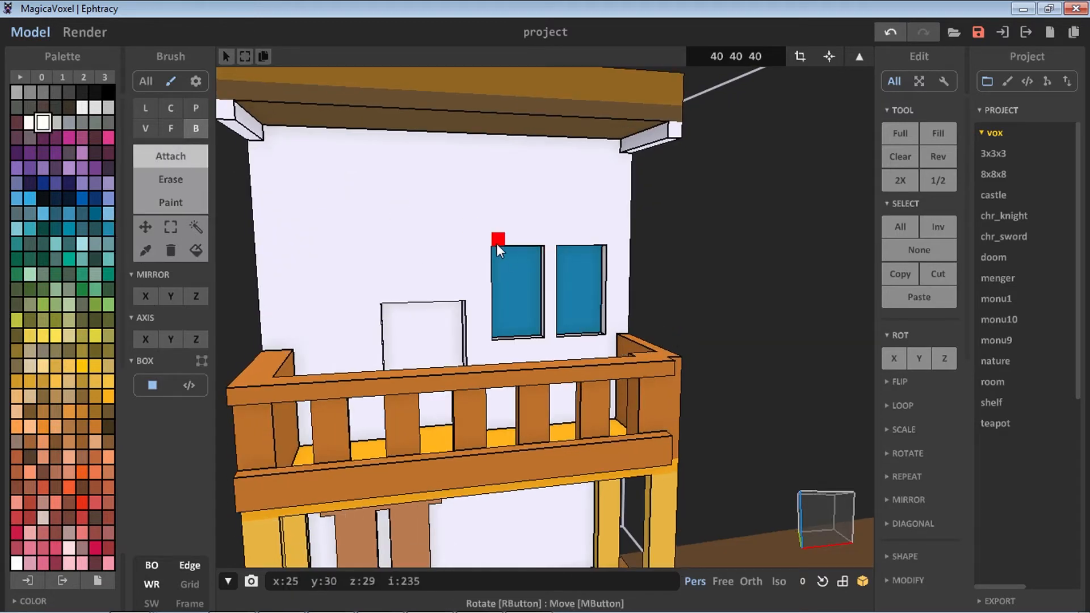
drag(495, 346, 603, 342)
mouse_move(594, 342)
right_down()
mouse_move(603, 348)
mouse_move(519, 324)
right_up()
scroll(519, 324, down, 3)
middle_drag(500, 330, 549, 372)
scroll(549, 372, down, 6)
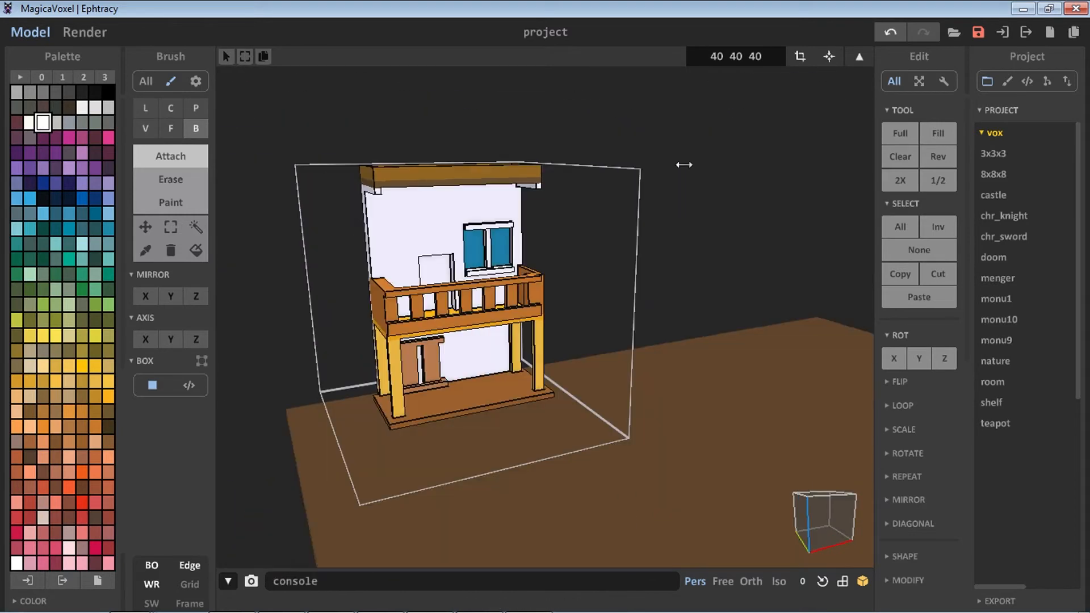
Switch to world view, add a new empty model beside the floor platform, and open it for editing
key(Tab)
click(651, 56)
scroll(533, 257, down, 4)
drag(766, 321, 462, 363)
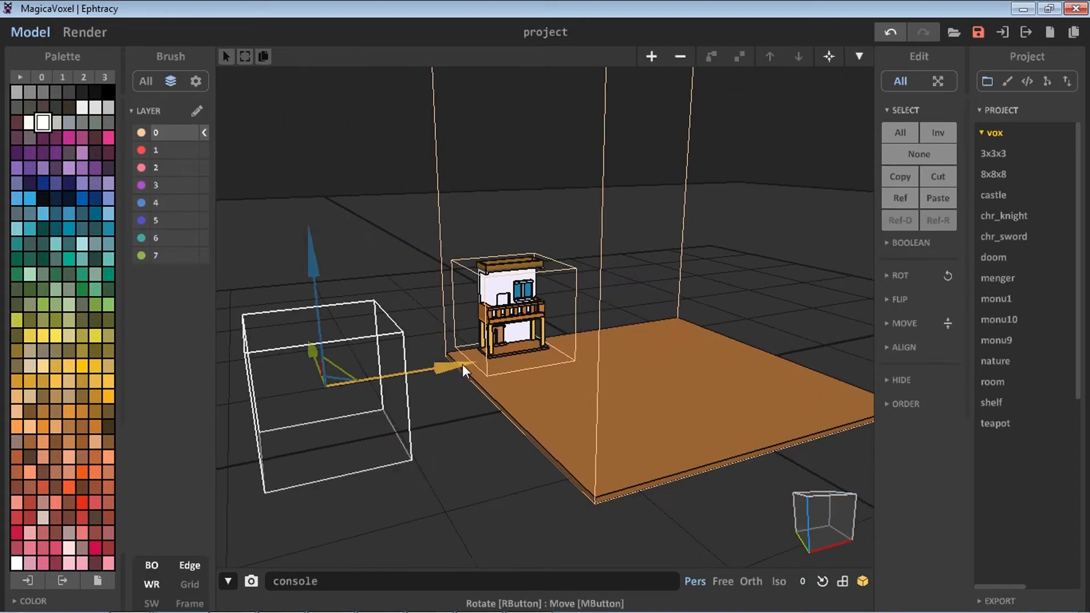
mouse_move(336, 470)
right_down()
mouse_move(384, 451)
mouse_move(332, 468)
right_up()
scroll(333, 469, up, 2)
middle_drag(333, 468, 562, 421)
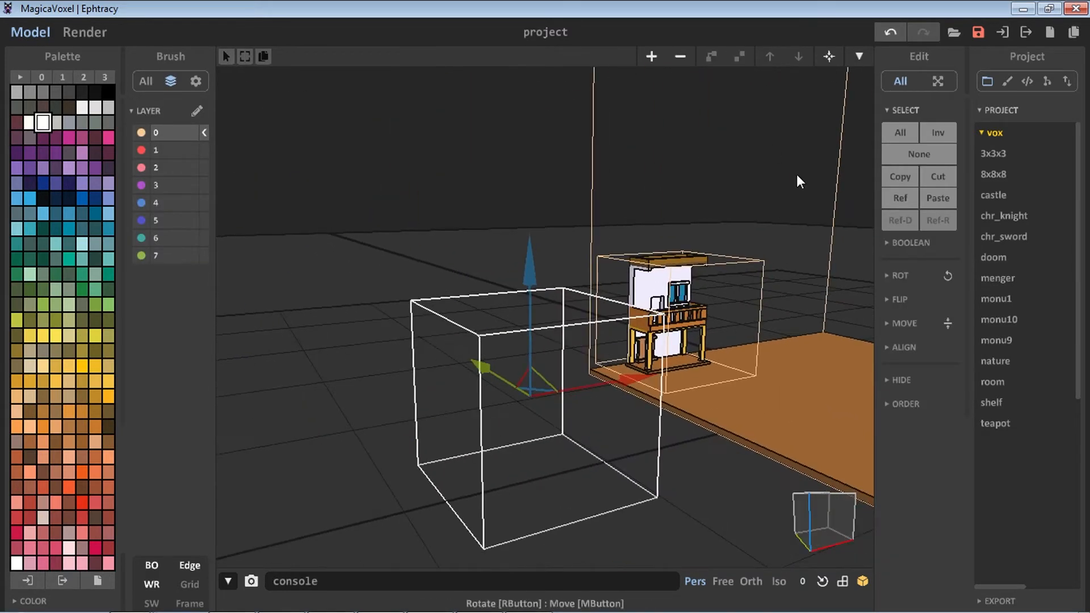
key(Tab)
scroll(530, 417, up, 5)
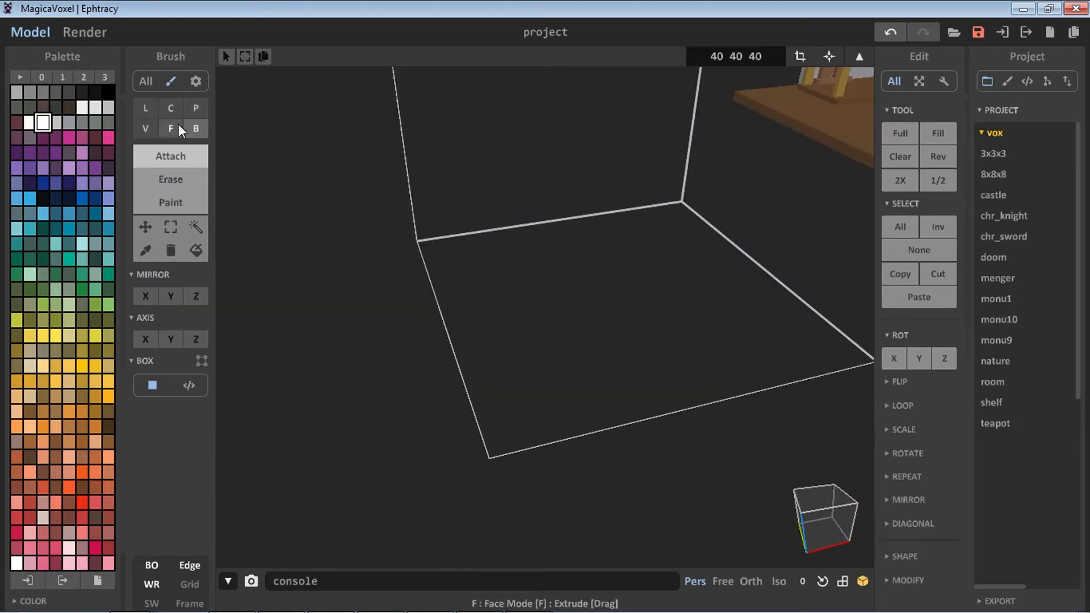
Change a palette swatch to bright green using the hue and saturation picker
click(145, 128)
click(42, 77)
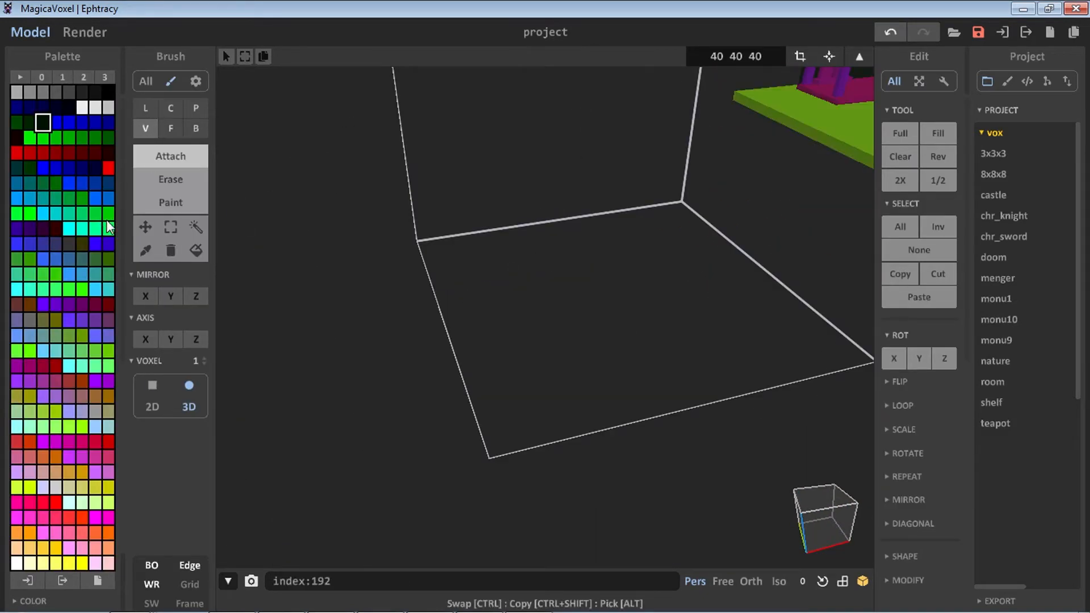
click(104, 77)
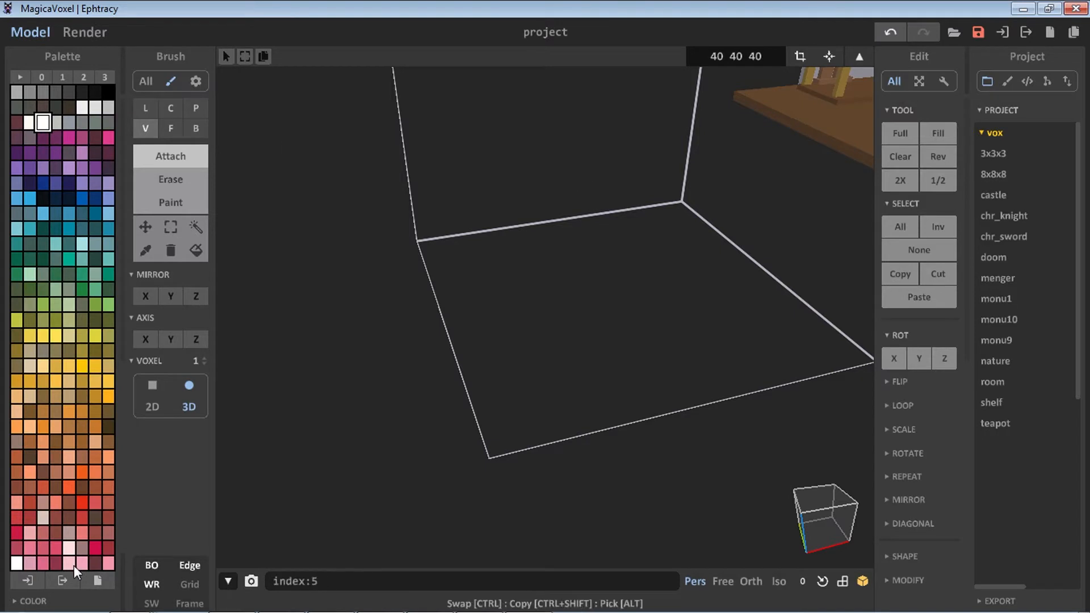
click(33, 601)
click(82, 445)
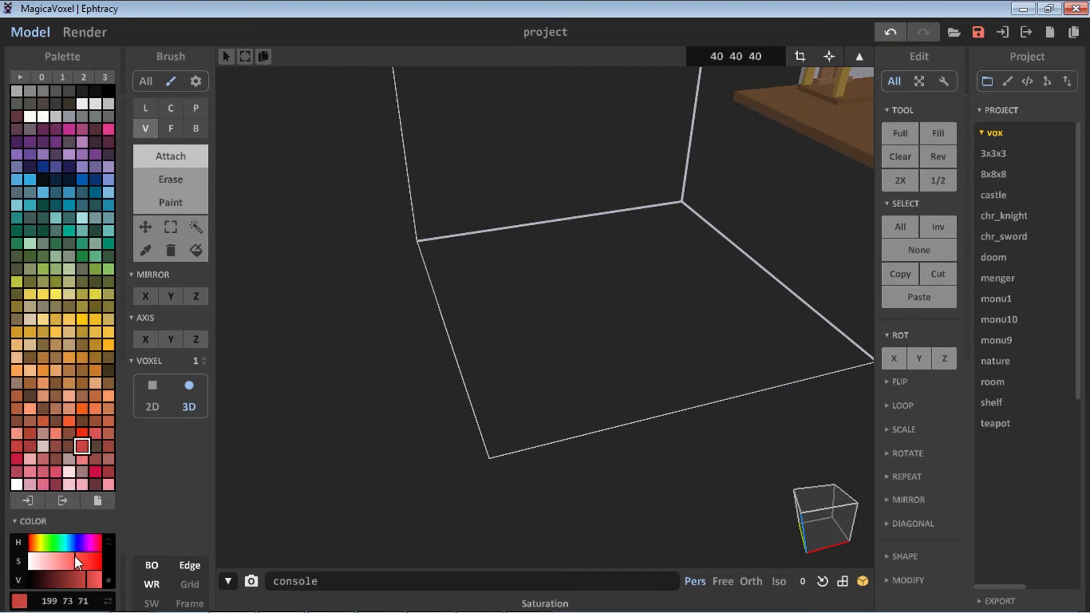
drag(46, 547, 56, 551)
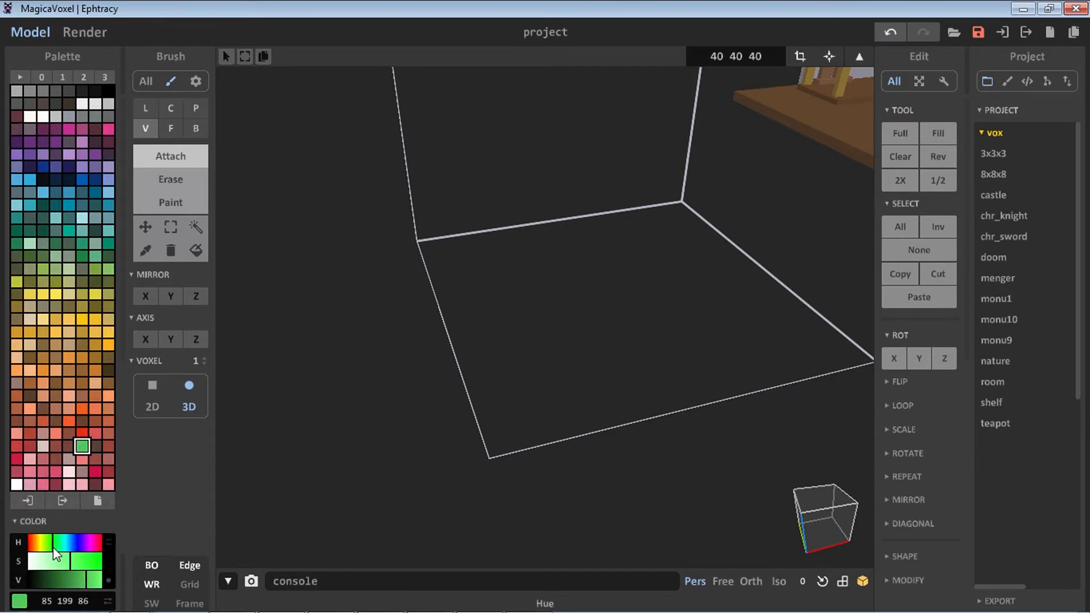
Draw and extrude an irregular green voxel blob for a tree canopy
mouse_move(559, 338)
right_down()
mouse_move(525, 344)
mouse_move(537, 363)
right_up()
mouse_move(537, 363)
mouse_down()
mouse_move(526, 355)
mouse_move(511, 426)
mouse_move(492, 362)
mouse_up()
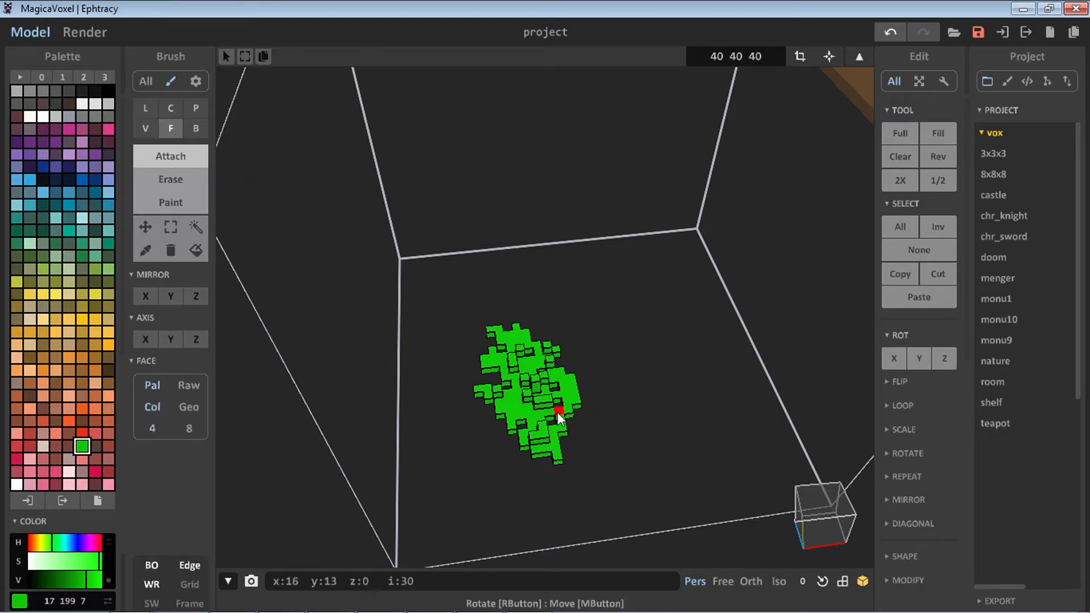
drag(566, 416, 500, 387)
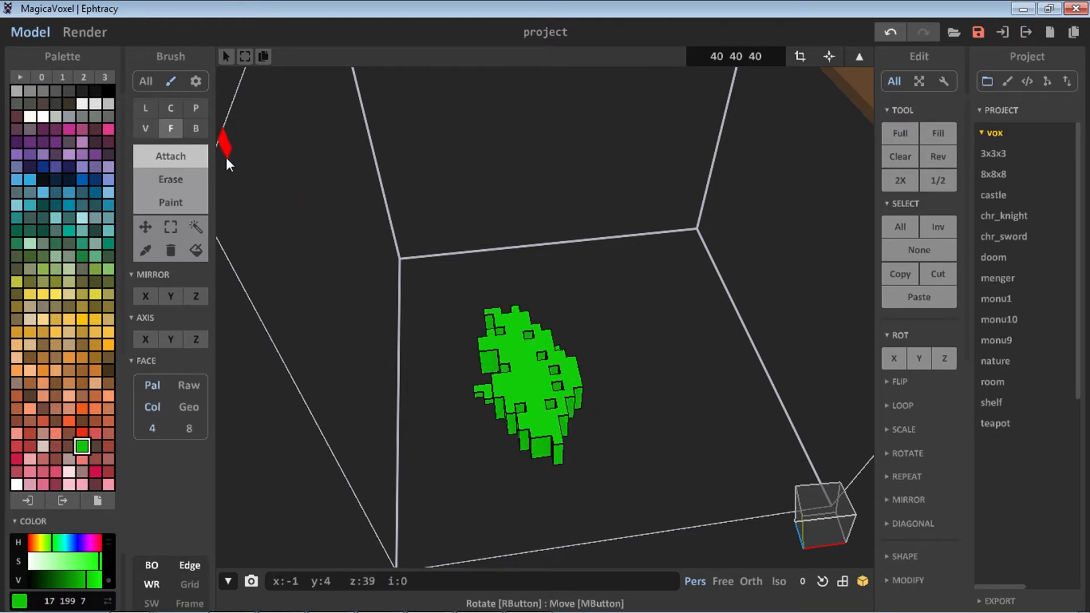
Select the green canopy and rotate it 90 degrees around the axes
key(b)
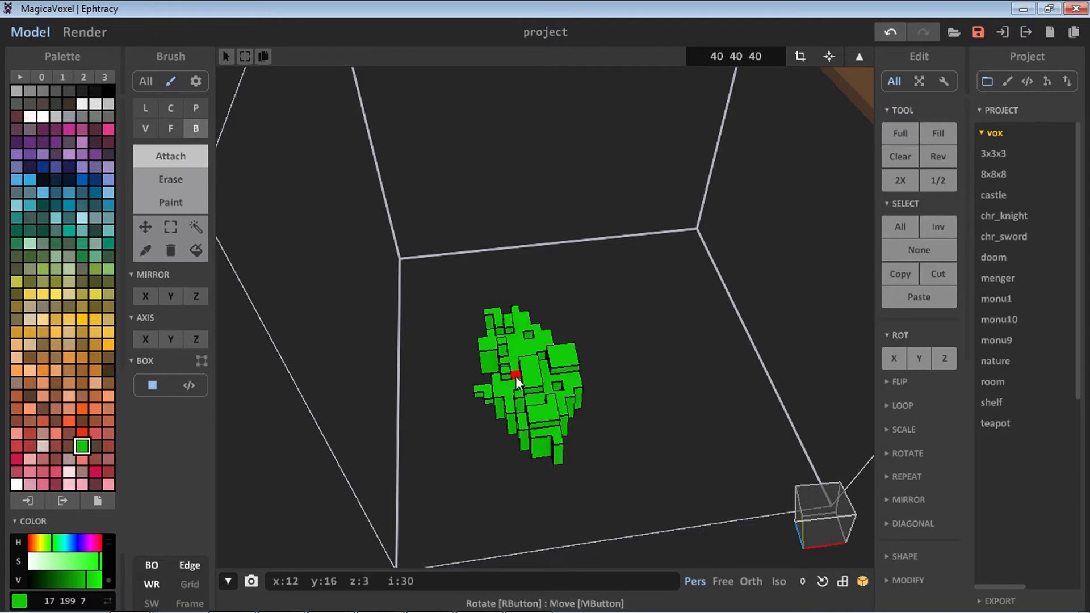
click(195, 229)
click(528, 369)
click(949, 362)
click(946, 360)
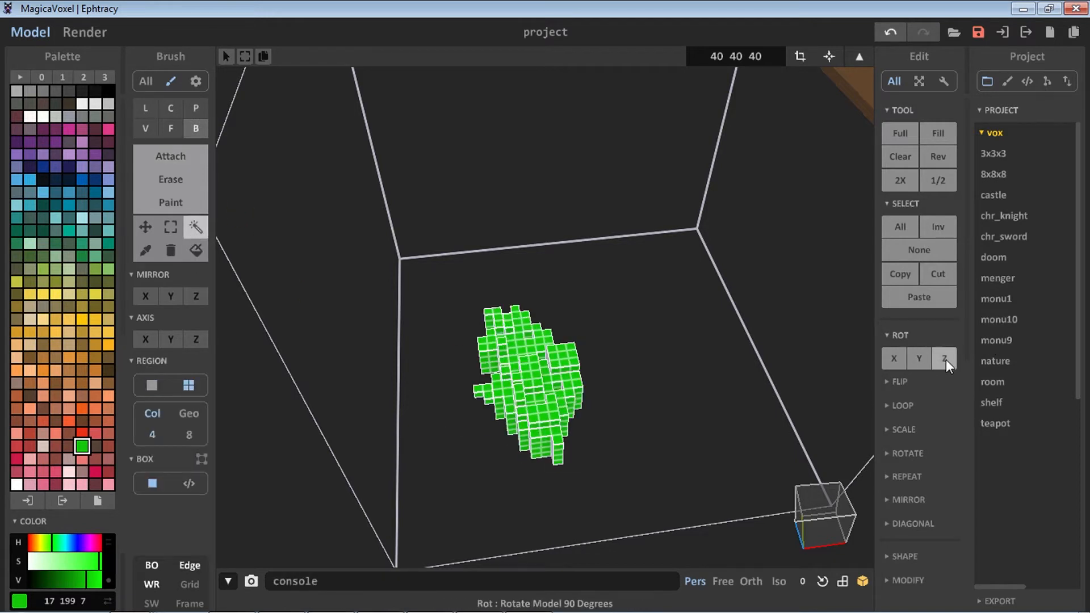
click(916, 360)
click(904, 359)
click(911, 359)
scroll(511, 390, up, 3)
scroll(511, 389, down, 4)
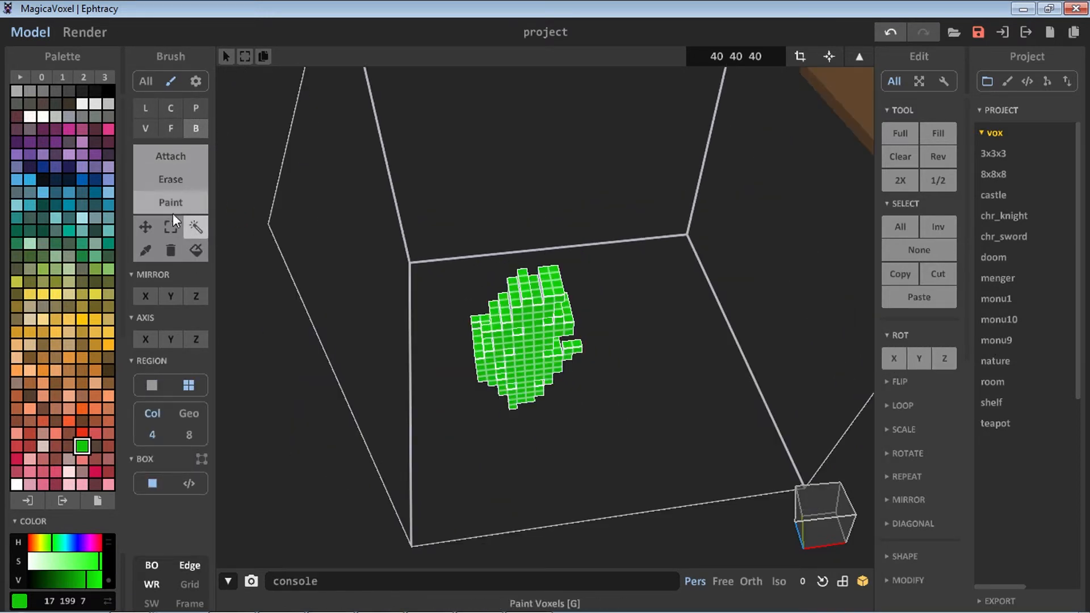
Move the green canopy toward the top of the model volume
click(146, 227)
scroll(509, 288, up, 5)
right_drag(508, 286, 520, 292)
scroll(539, 256, down, 4)
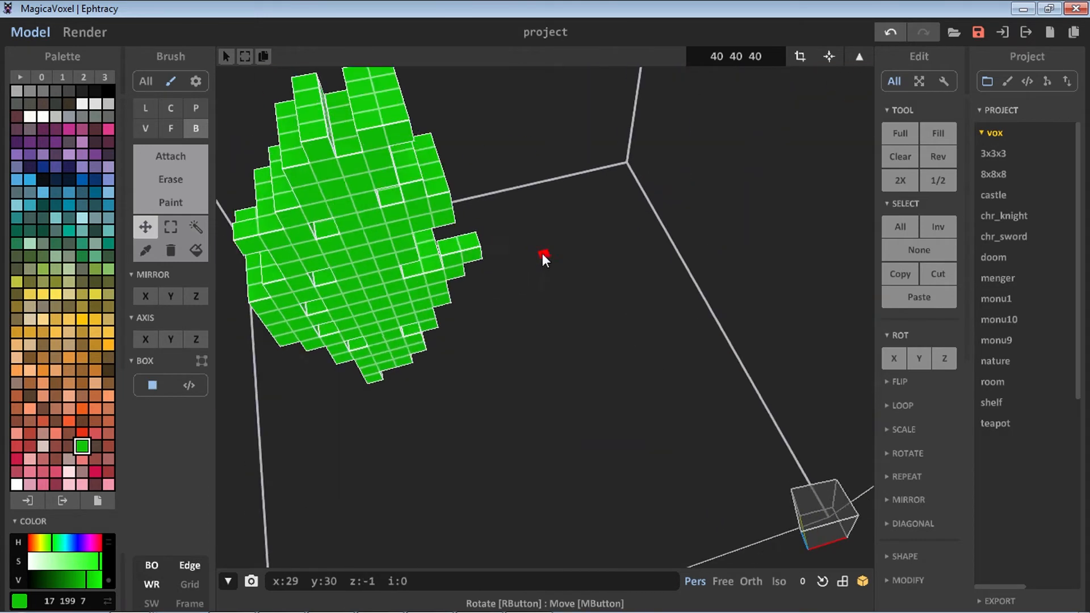
right_drag(543, 256, 506, 382)
Pick dark brown and build a blocky trunk below the canopy with voxel attach
click(108, 371)
middle_drag(370, 412, 346, 315)
scroll(345, 315, down, 3)
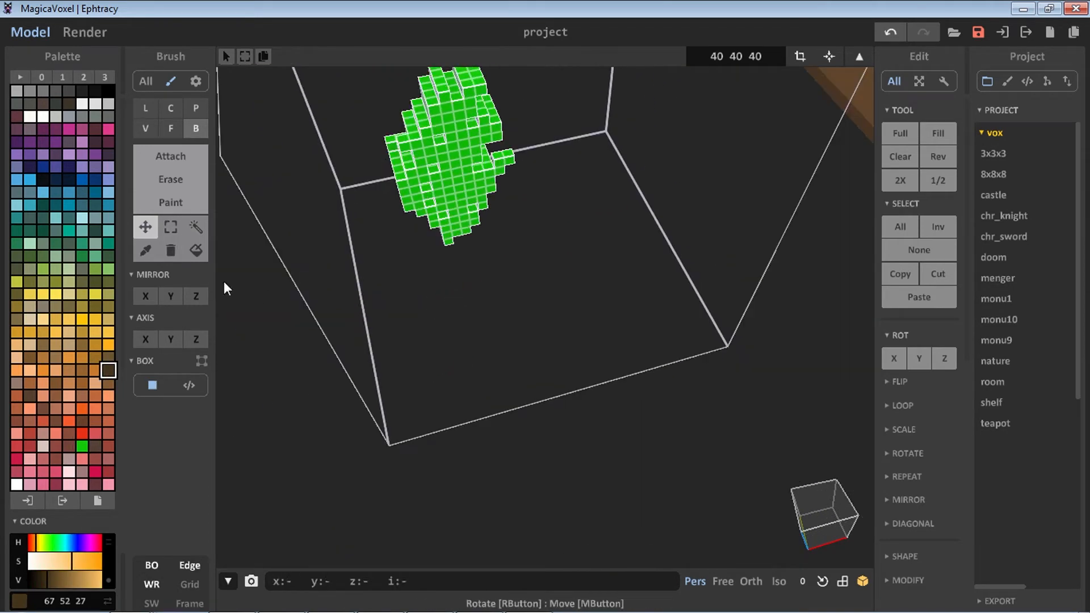
click(165, 158)
click(151, 127)
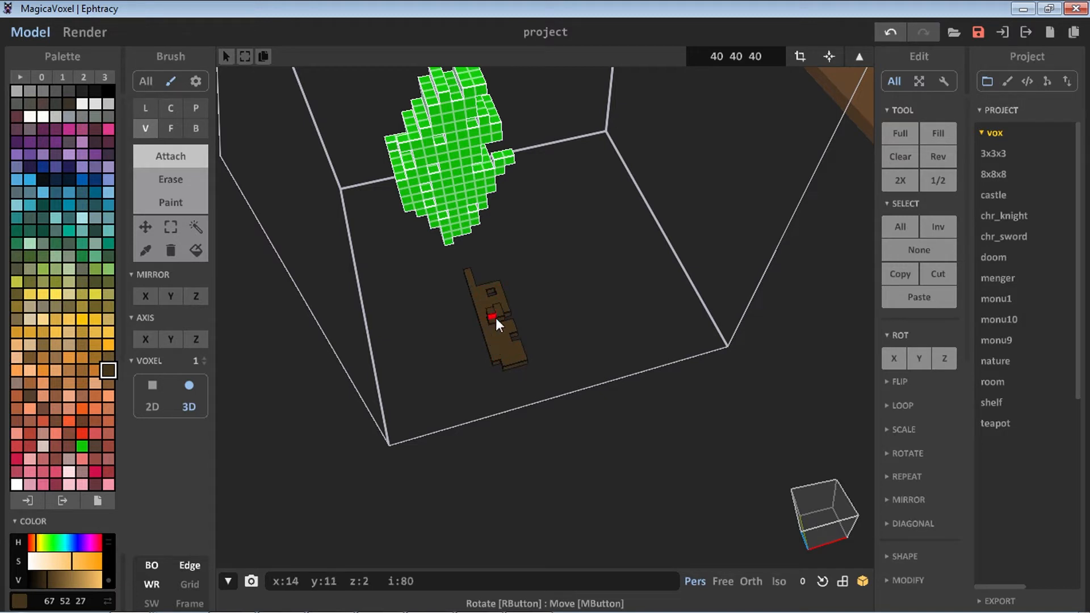
scroll(491, 329, up, 4)
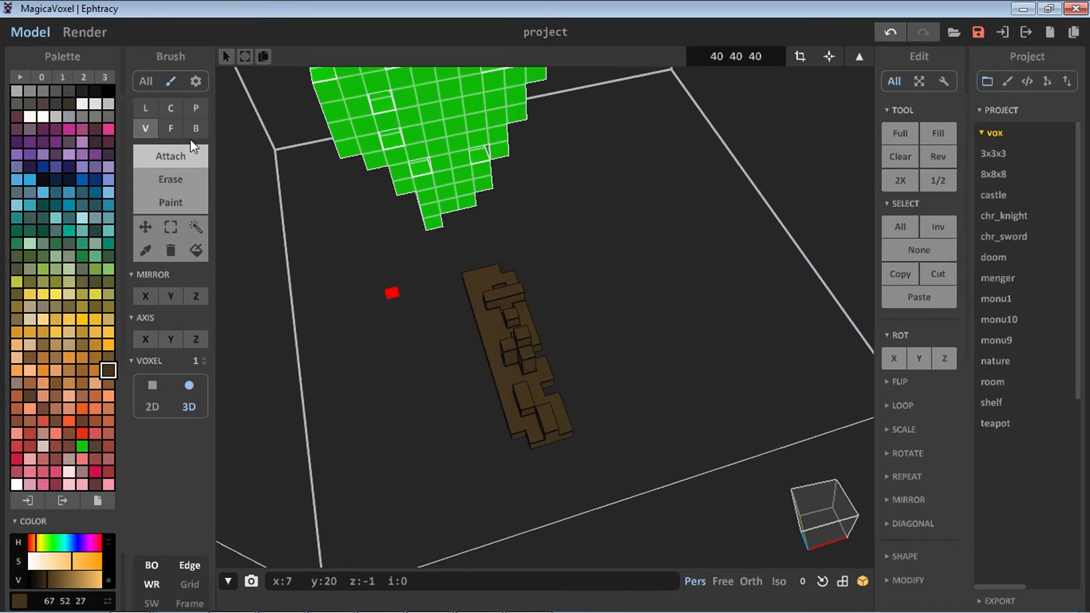
click(173, 131)
click(496, 352)
click(496, 352)
Select the brown trunk and rotate it upright
key(b)
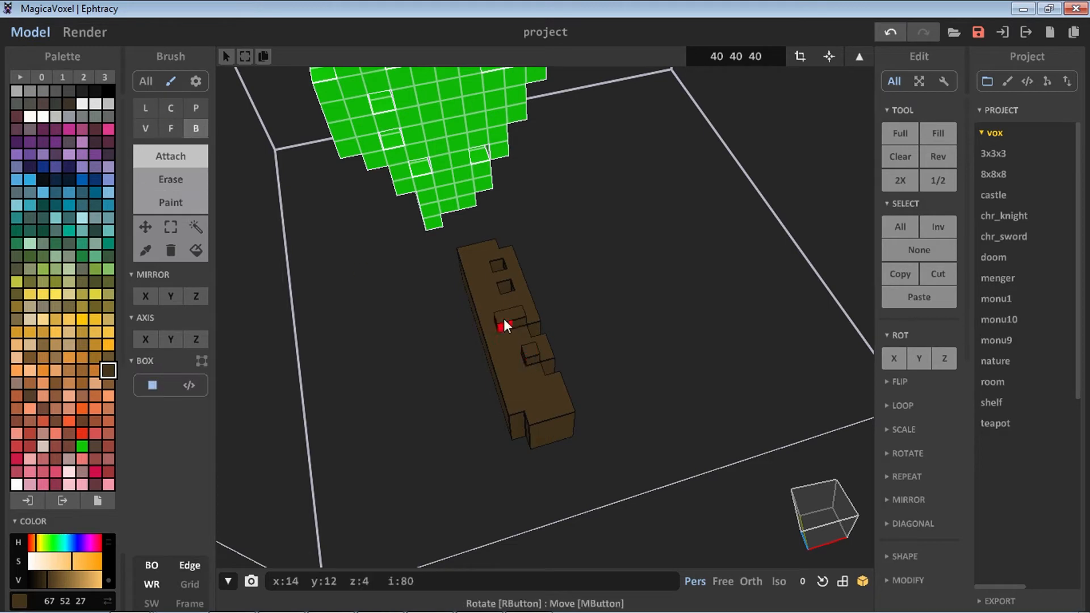
click(196, 227)
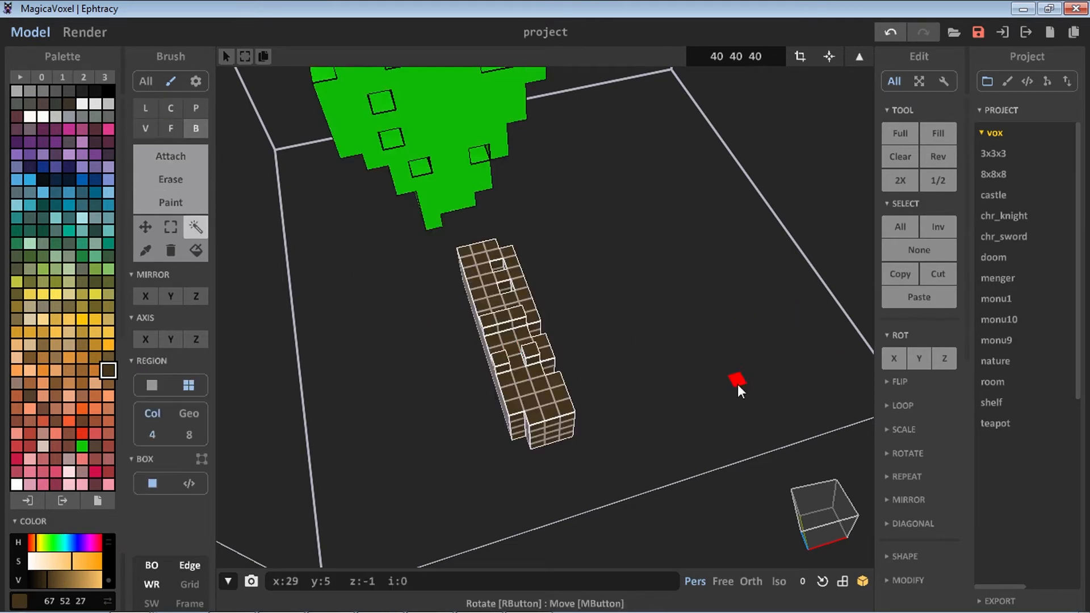
click(911, 360)
right_drag(710, 369, 720, 349)
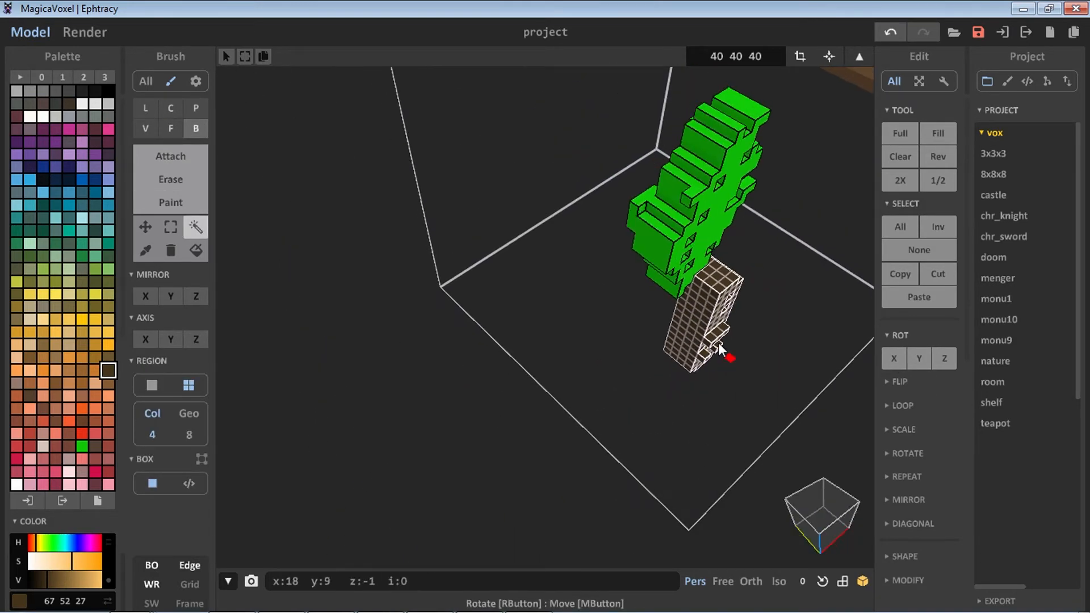
Move the trunk so it sits directly beneath the canopy
click(146, 227)
drag(699, 312, 679, 302)
right_drag(752, 293, 545, 290)
drag(442, 280, 419, 281)
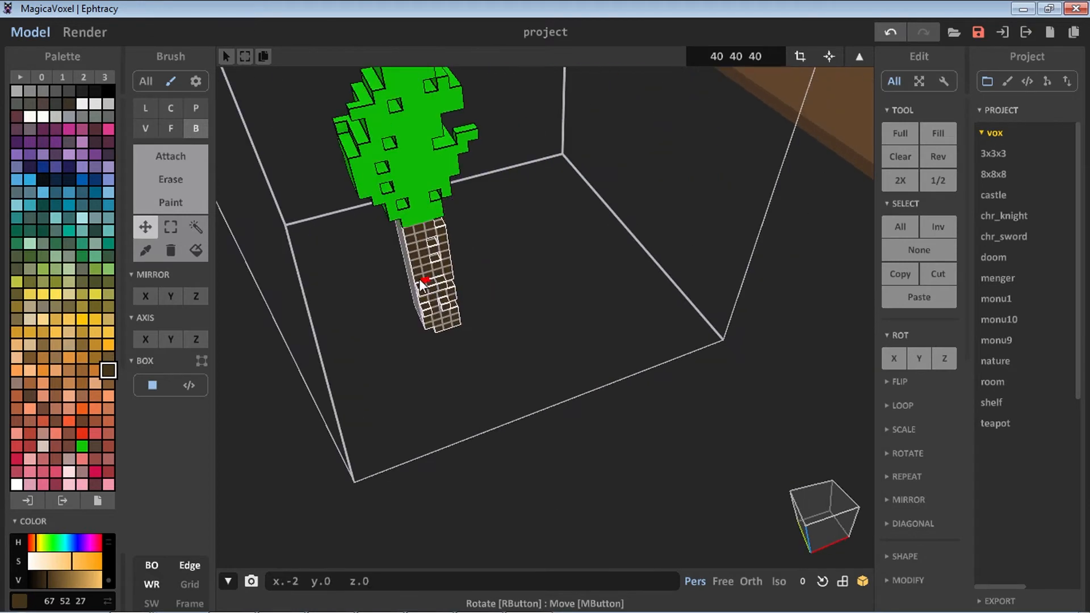
Pick the canopy green and attach additional voxel boxes to enlarge the tree's canopy
scroll(359, 311, up, 5)
right_drag(359, 309, 629, 343)
scroll(629, 342, down, 8)
right_drag(564, 329, 442, 327)
scroll(527, 336, up, 3)
click(414, 312)
scroll(511, 332, up, 3)
scroll(511, 333, down, 3)
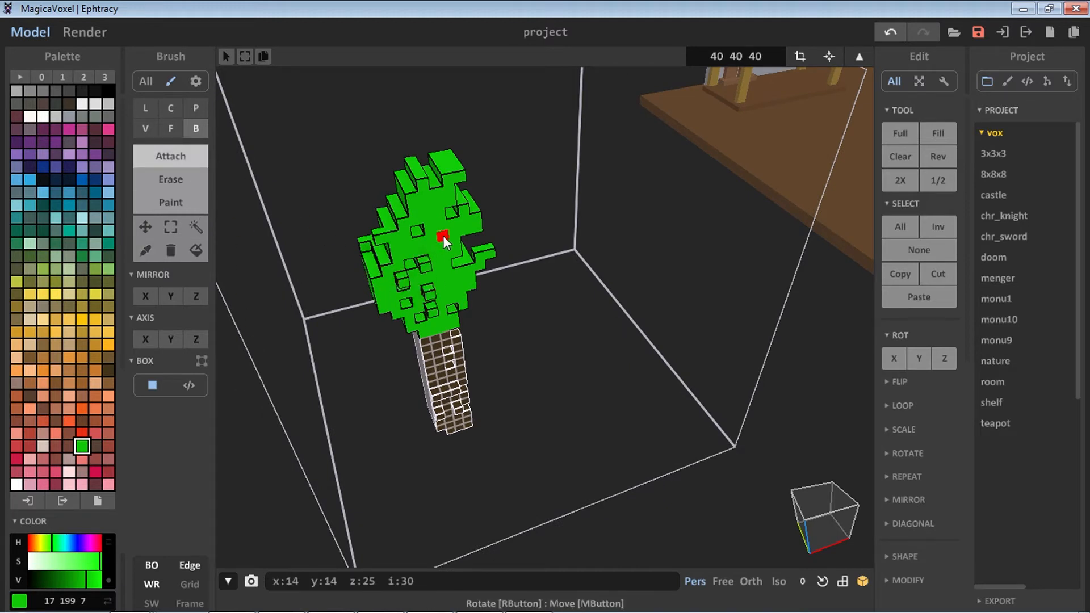
drag(396, 283, 435, 237)
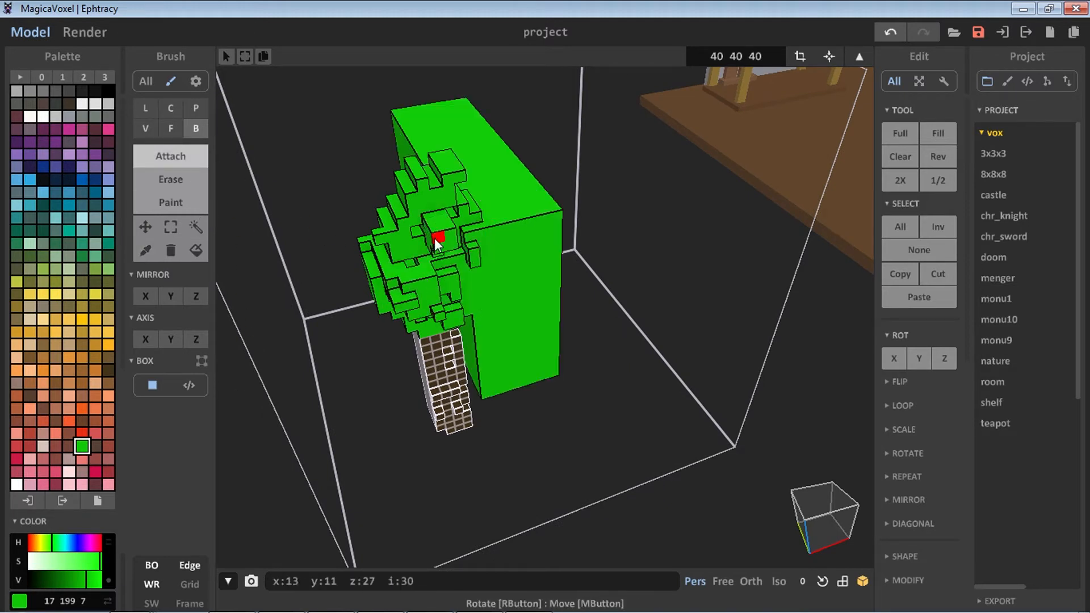
key(ctrl+z)
right_drag(398, 227, 720, 154)
drag(721, 149, 722, 145)
right_drag(744, 123, 710, 278)
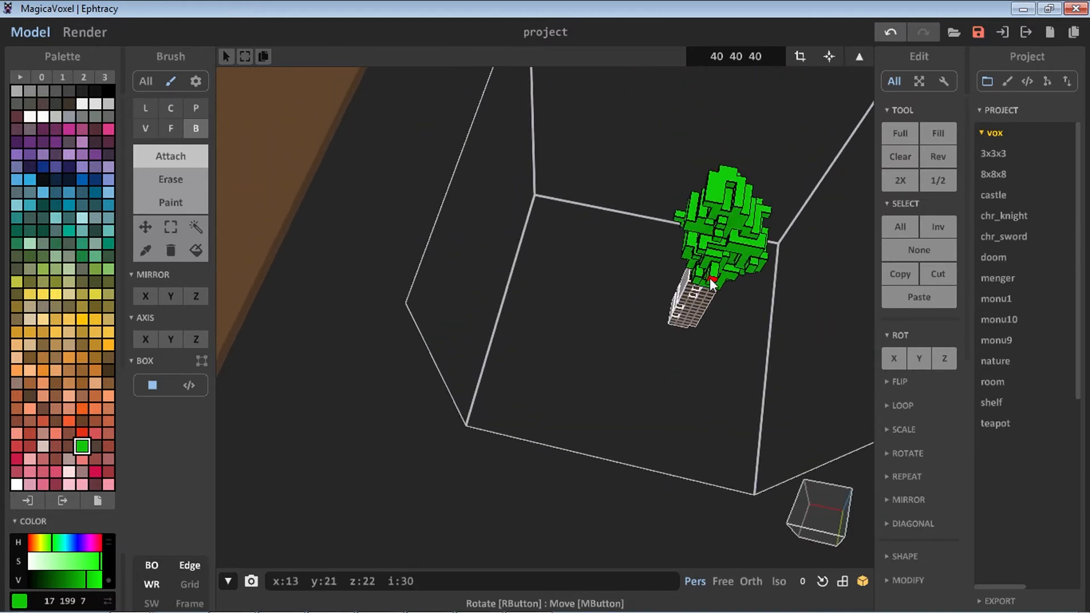
right_drag(684, 232, 558, 262)
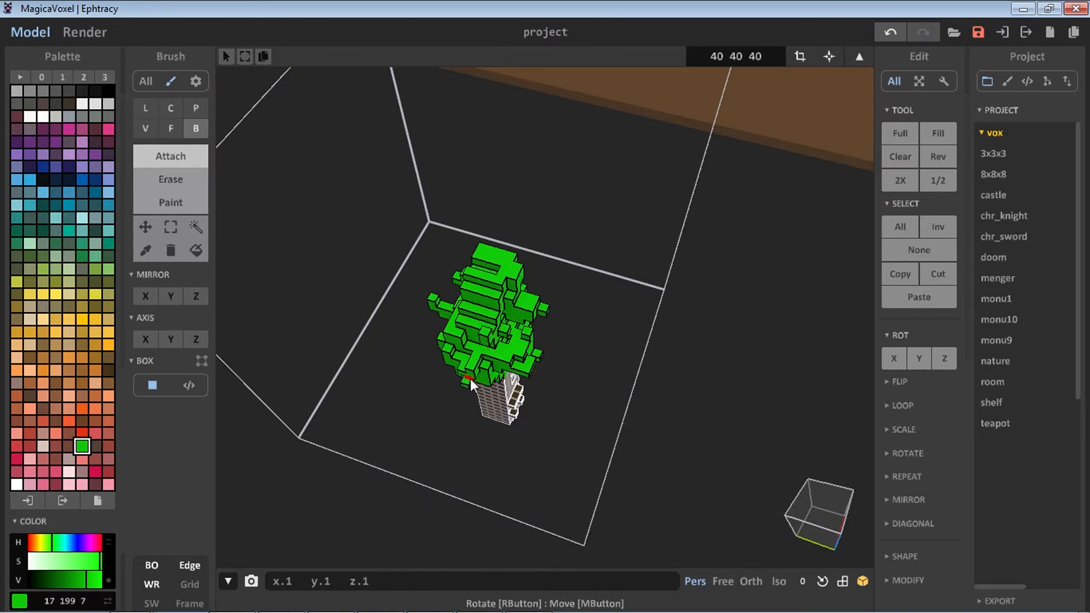
right_drag(470, 379, 502, 271)
scroll(502, 271, up, 3)
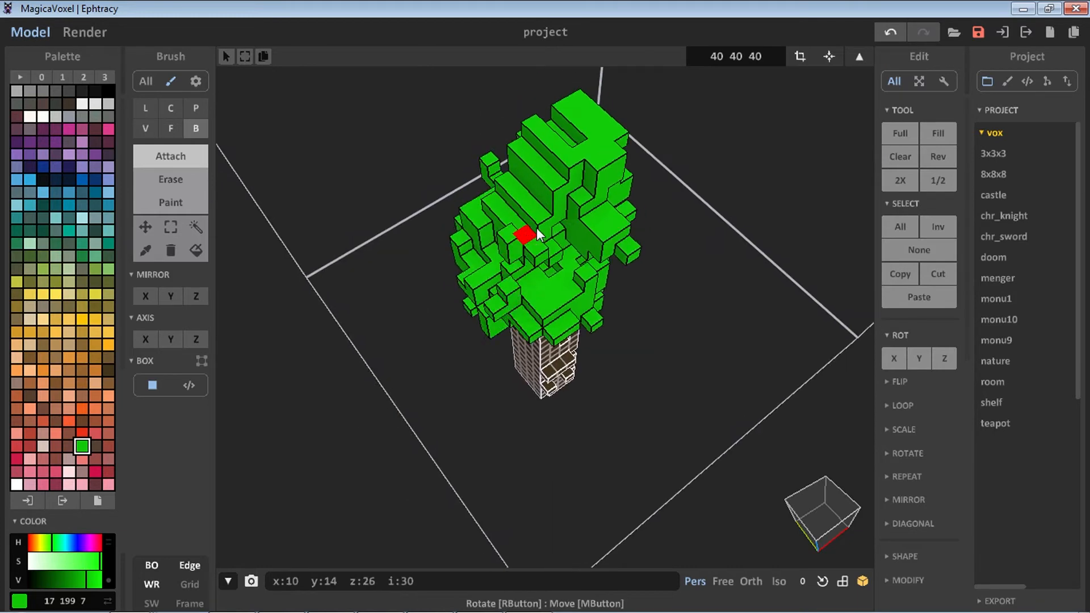
Keep attaching green boxes around the canopy to make it fuller and rounder, undoing unwanted additions
right_drag(537, 234, 483, 311)
key(ctrl+z)
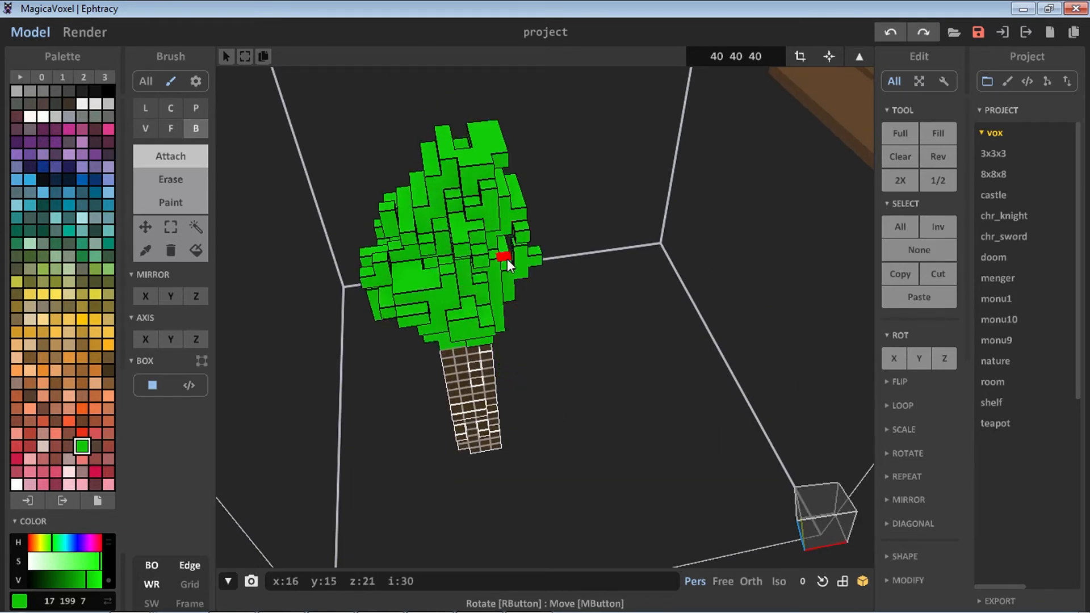
right_drag(506, 259, 520, 390)
right_drag(437, 354, 463, 353)
key(ctrl+z)
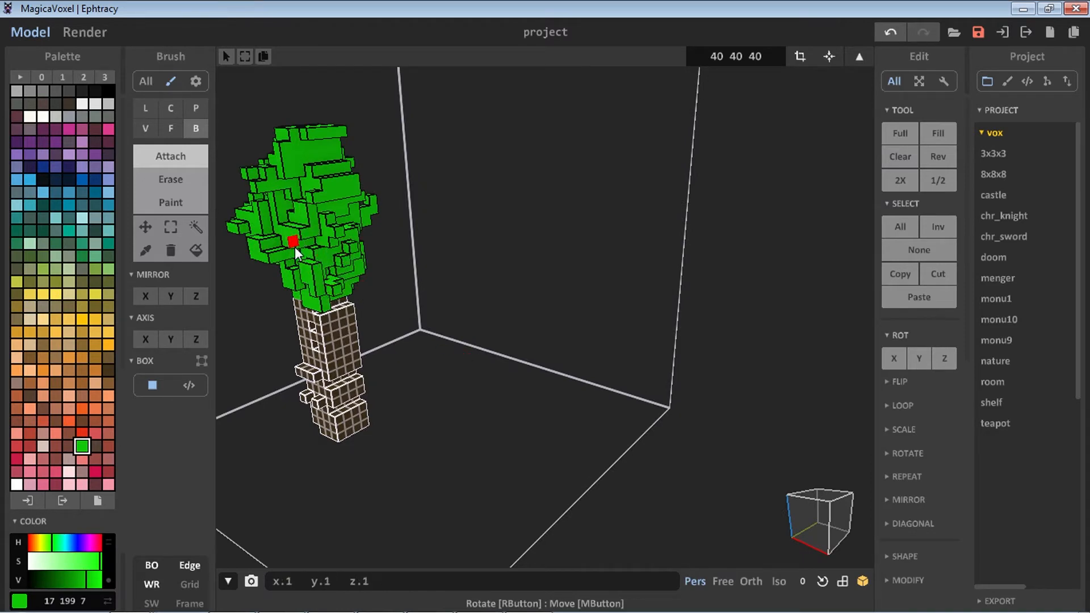
right_drag(294, 247, 456, 284)
right_drag(544, 274, 618, 259)
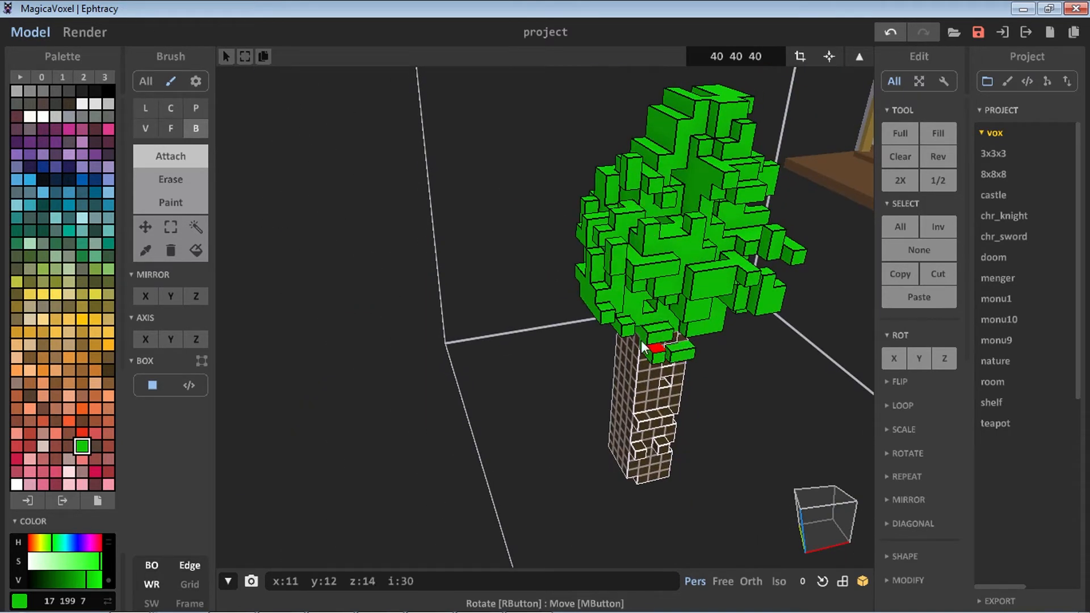
right_drag(678, 298, 501, 299)
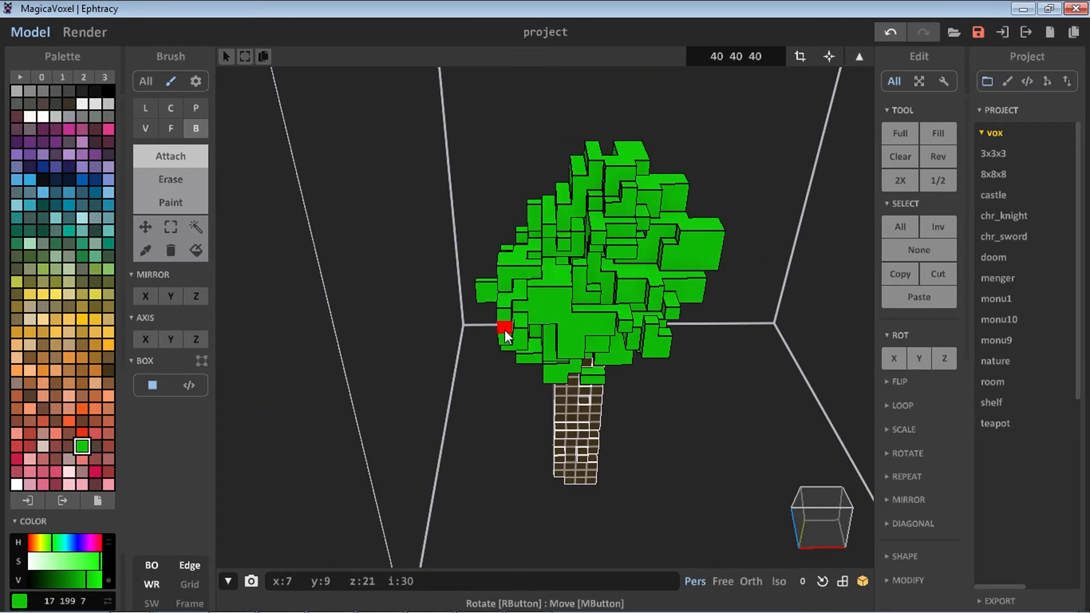
key(ctrl+z)
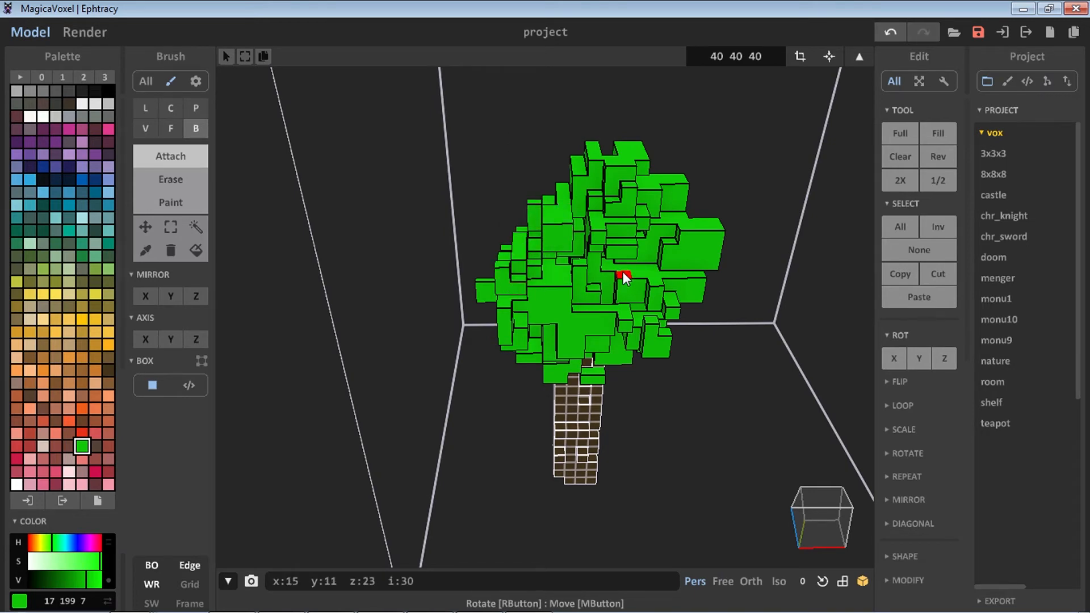
Select the tree model in the scene view and move it beside the house
right_drag(625, 279, 170, 162)
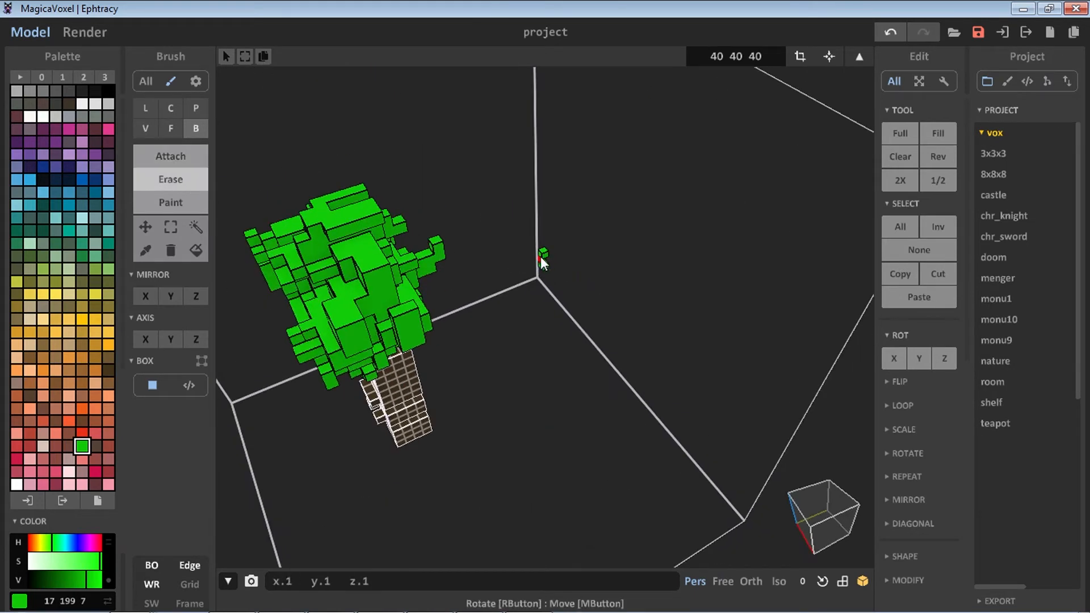
right_drag(540, 257, 527, 224)
key(s)
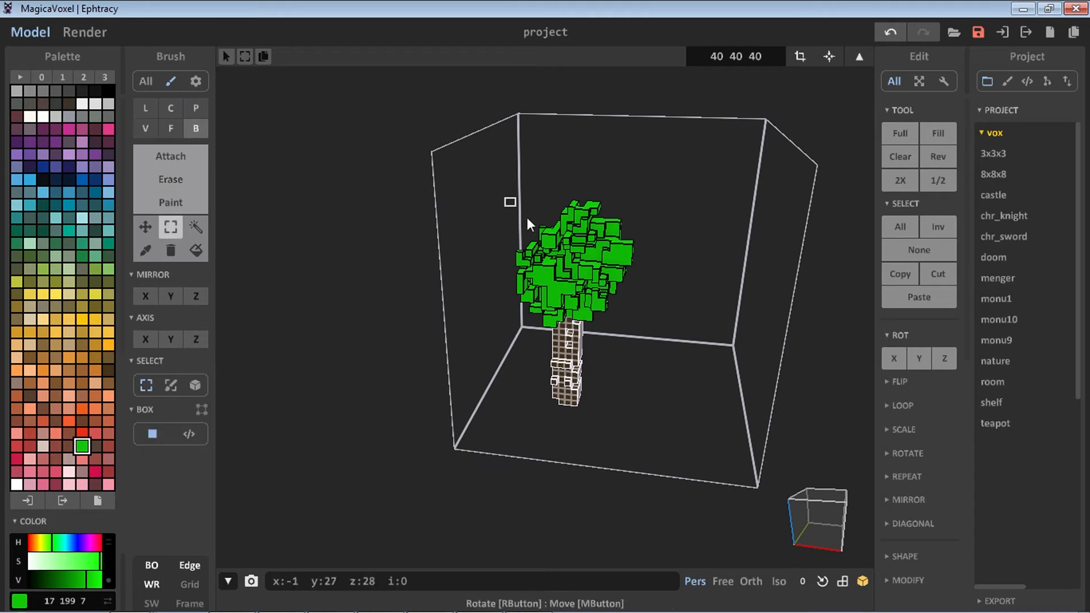
drag(527, 220, 645, 341)
click(666, 251)
click(859, 57)
middle_drag(736, 293, 575, 304)
drag(575, 304, 817, 326)
middle_drag(816, 326, 548, 333)
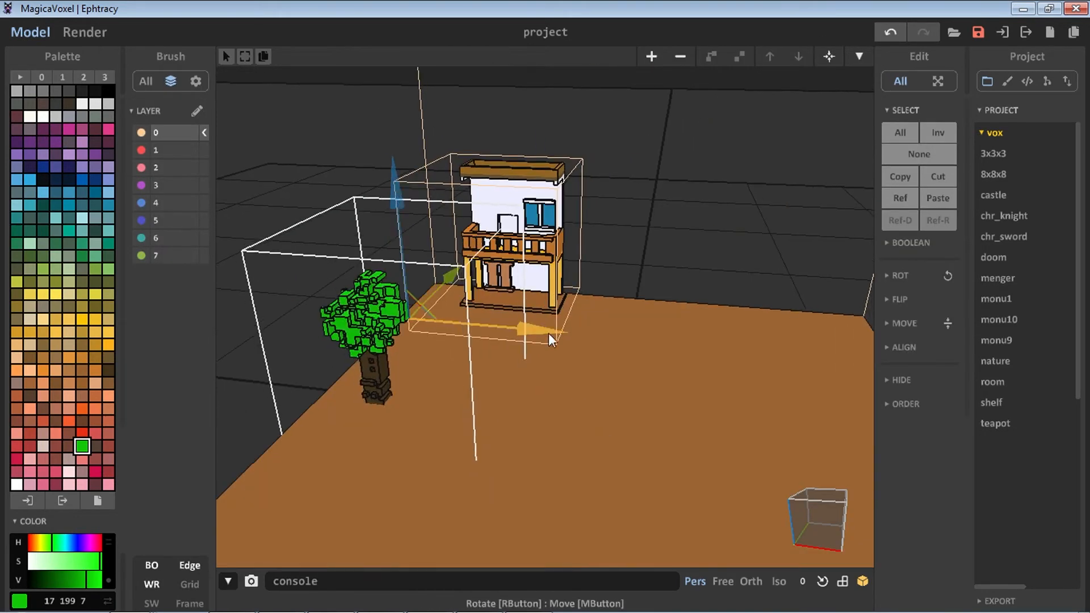
right_drag(548, 333, 698, 339)
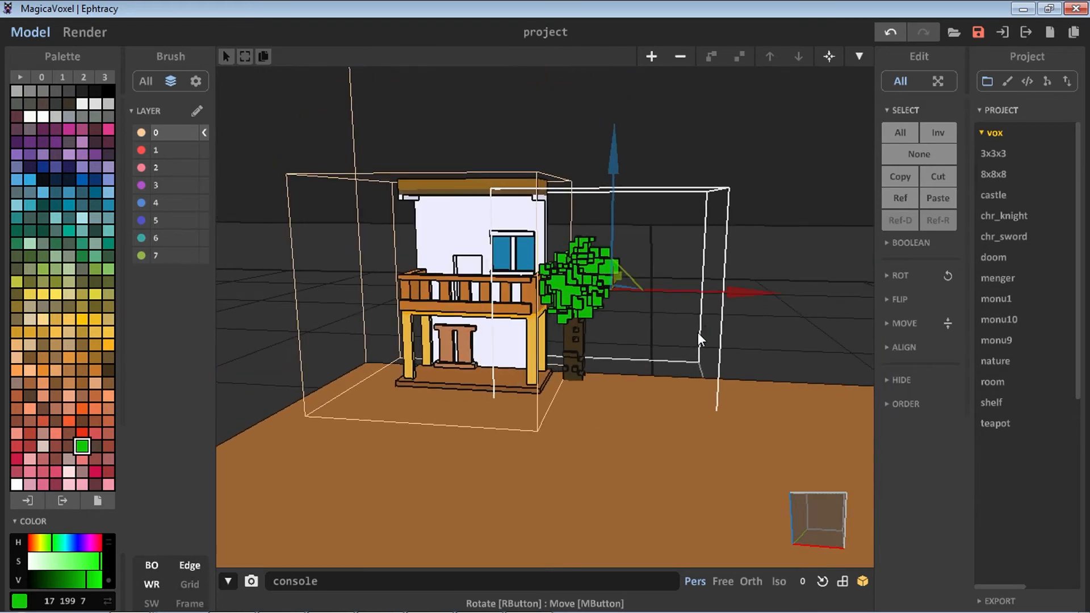
Return to editing the tree model and mix a darker green shade from the palette green
middle_drag(698, 333, 668, 345)
scroll(667, 345, up, 4)
right_drag(668, 345, 594, 368)
click(860, 56)
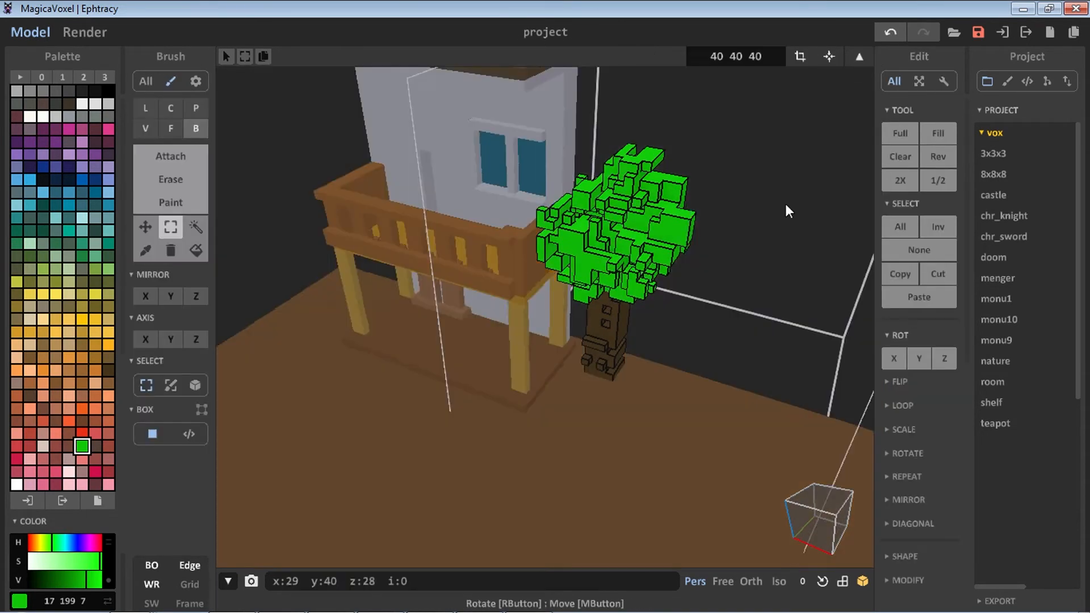
right_drag(785, 203, 627, 390)
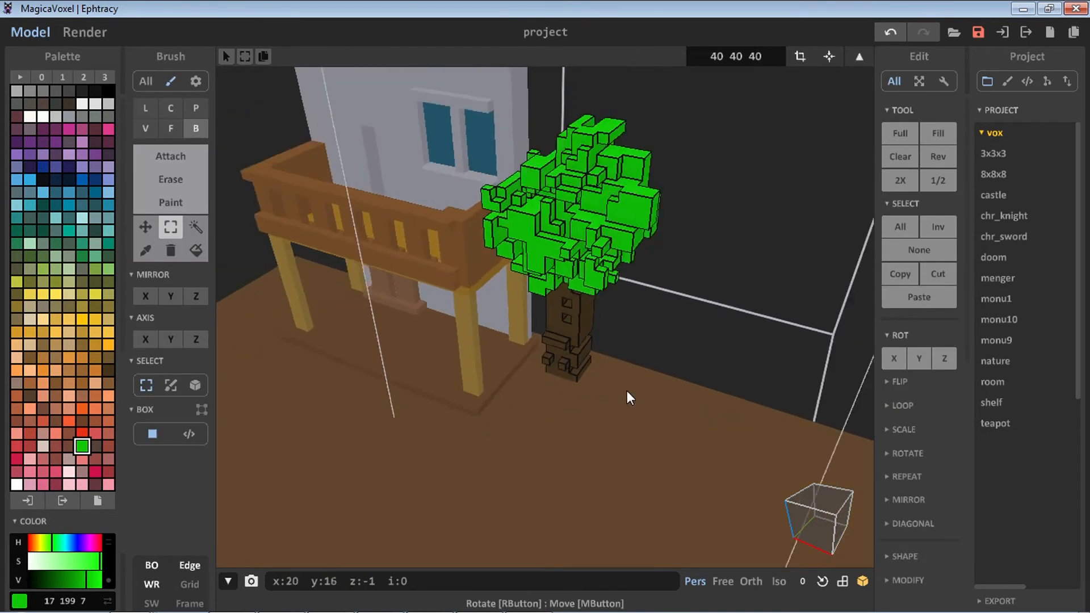
click(82, 459)
click(38, 542)
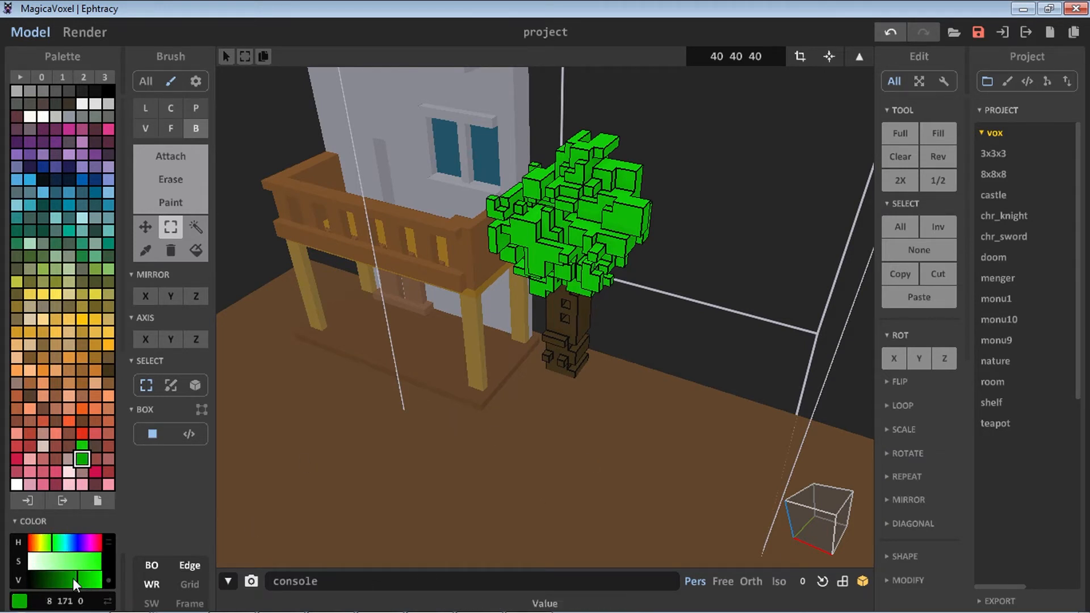
drag(75, 585, 68, 585)
click(172, 164)
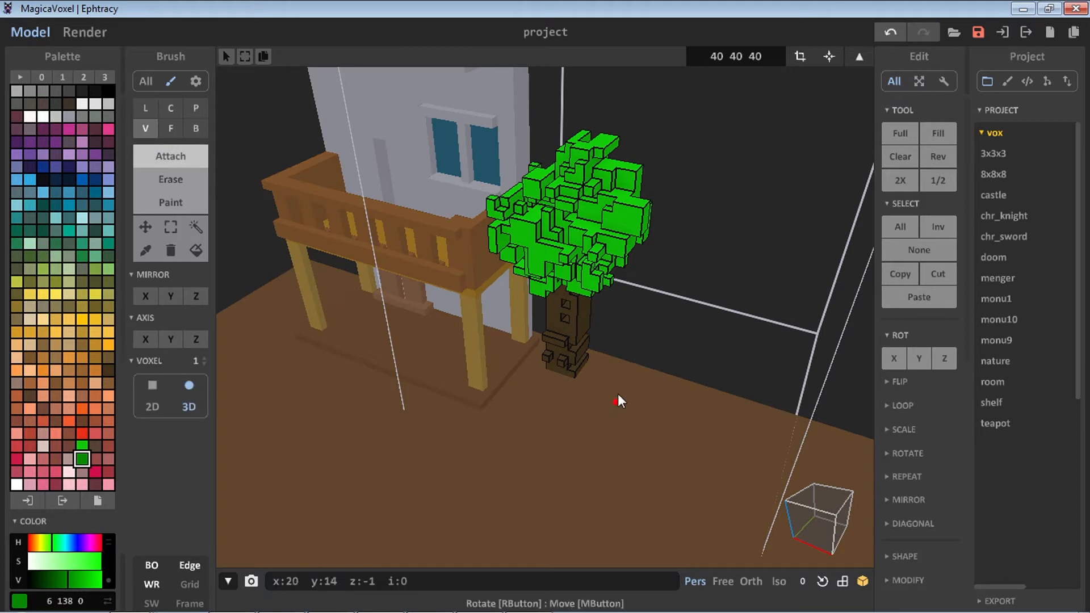
Build a dark green bush on the ground beside the trunk with voxel and box attach
right_drag(611, 396, 629, 342)
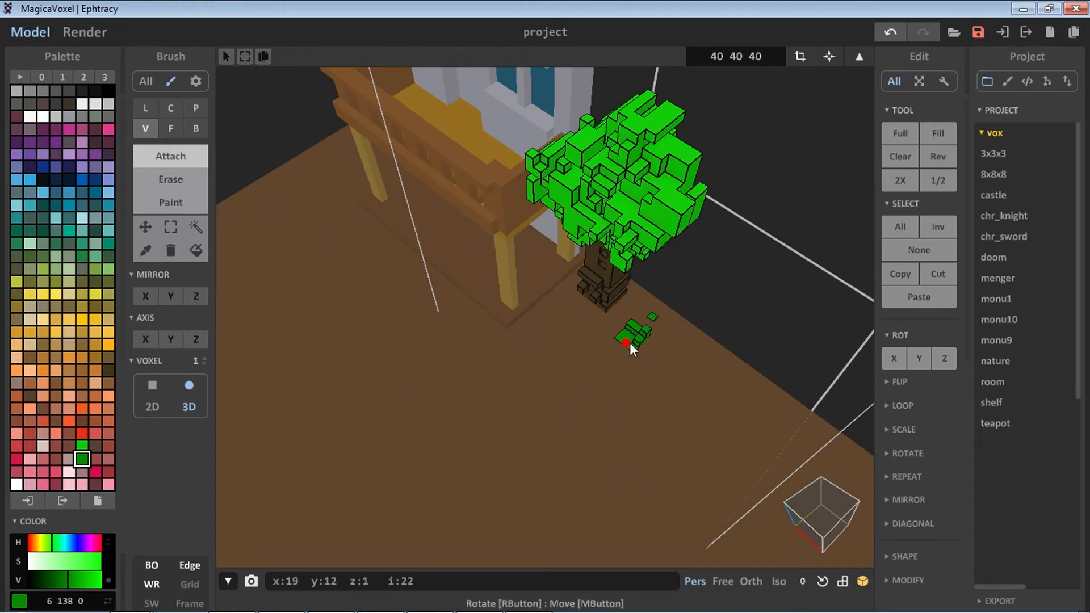
click(196, 128)
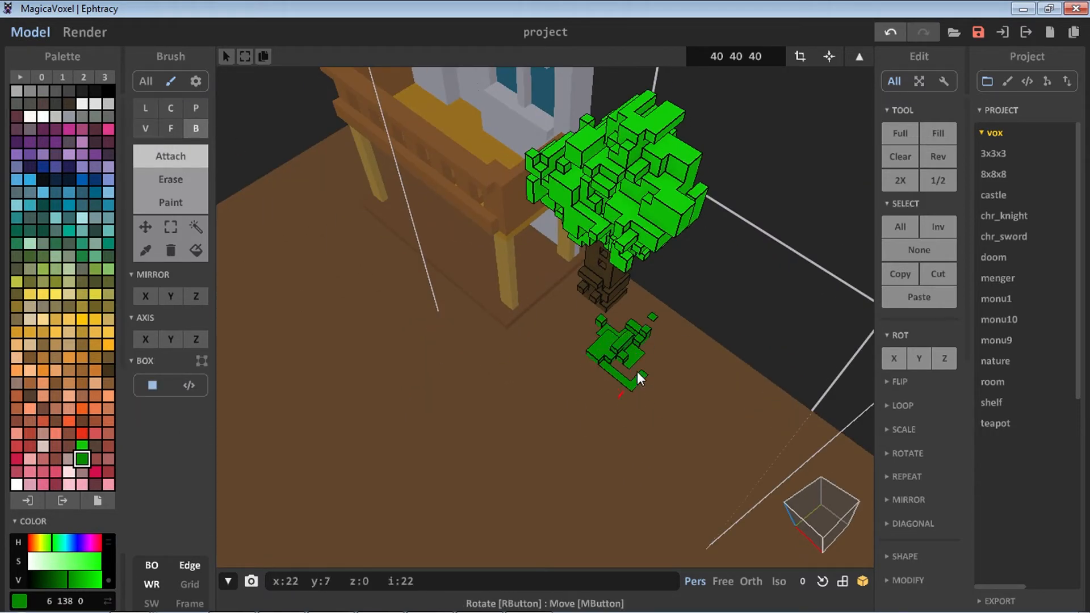
drag(637, 372, 629, 308)
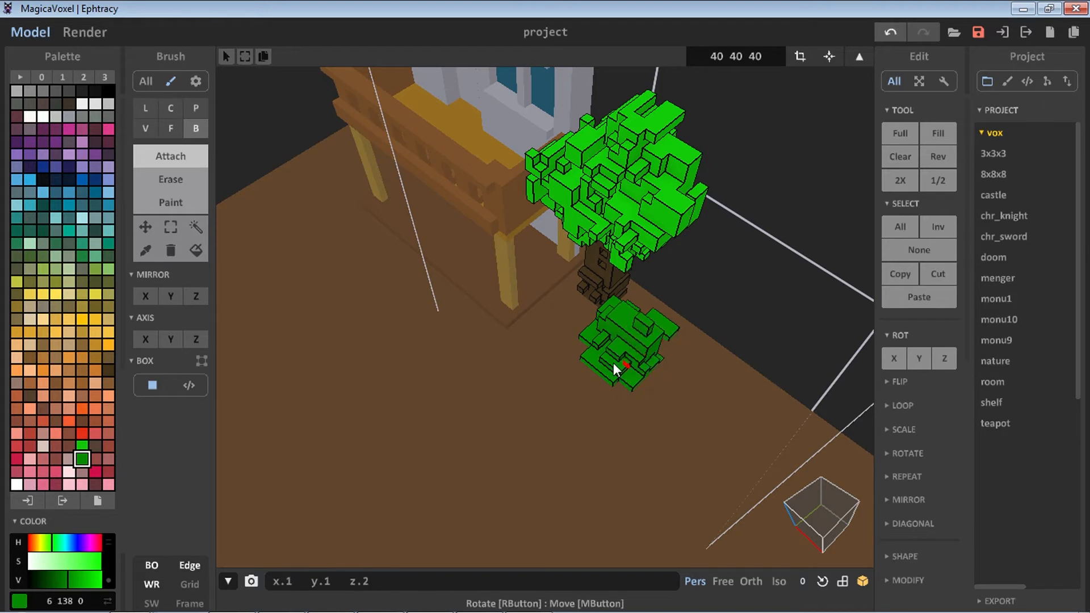
drag(666, 343, 608, 373)
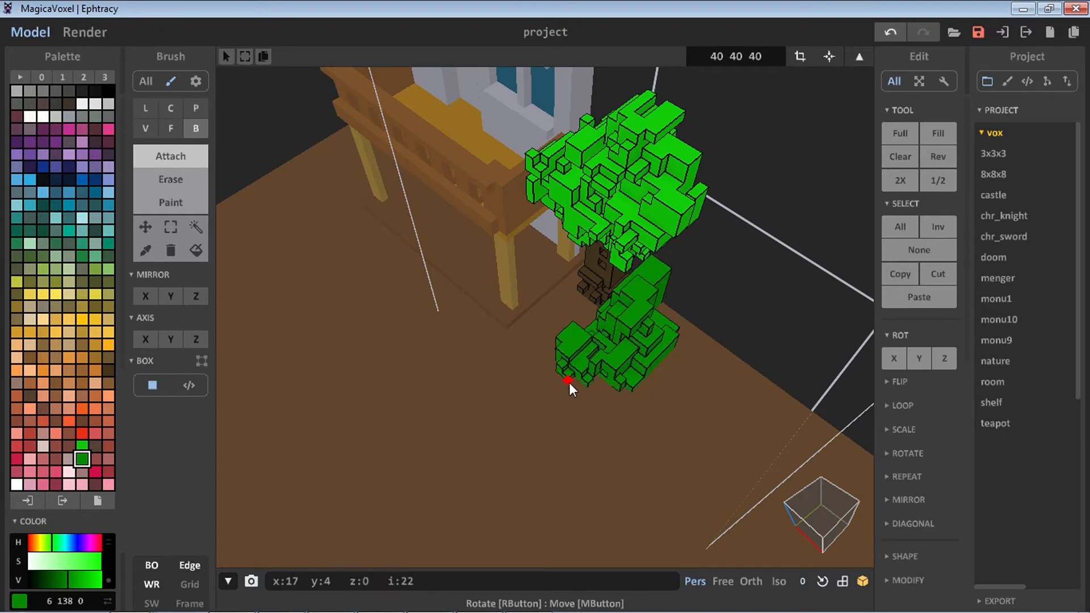
click(572, 381)
click(619, 386)
right_drag(672, 338, 631, 347)
Erase and add boxes to shape the bush's outline around the trunk base
click(185, 182)
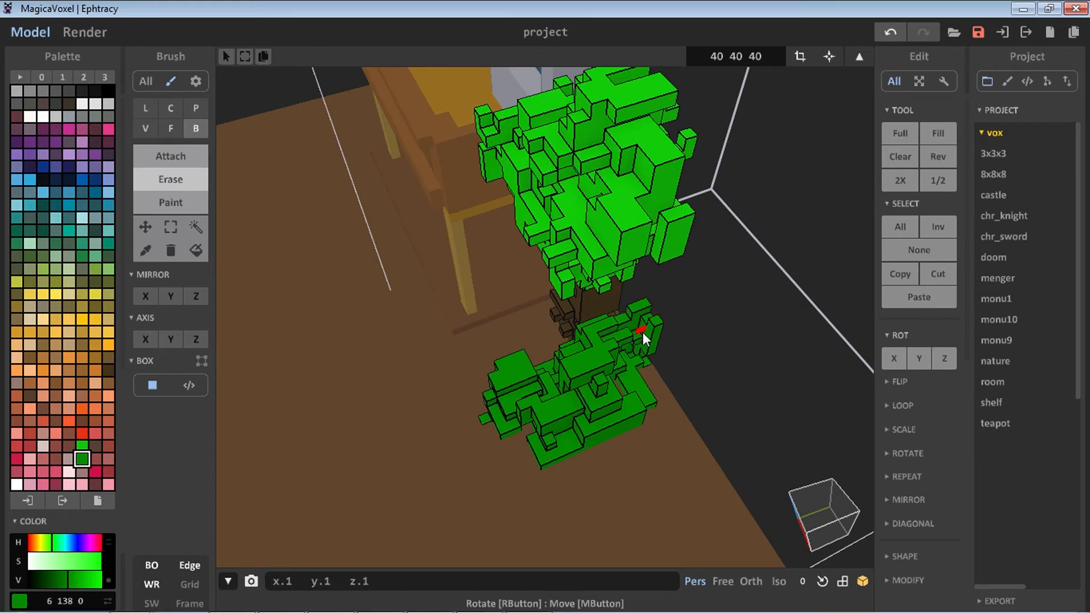
right_drag(617, 325, 584, 455)
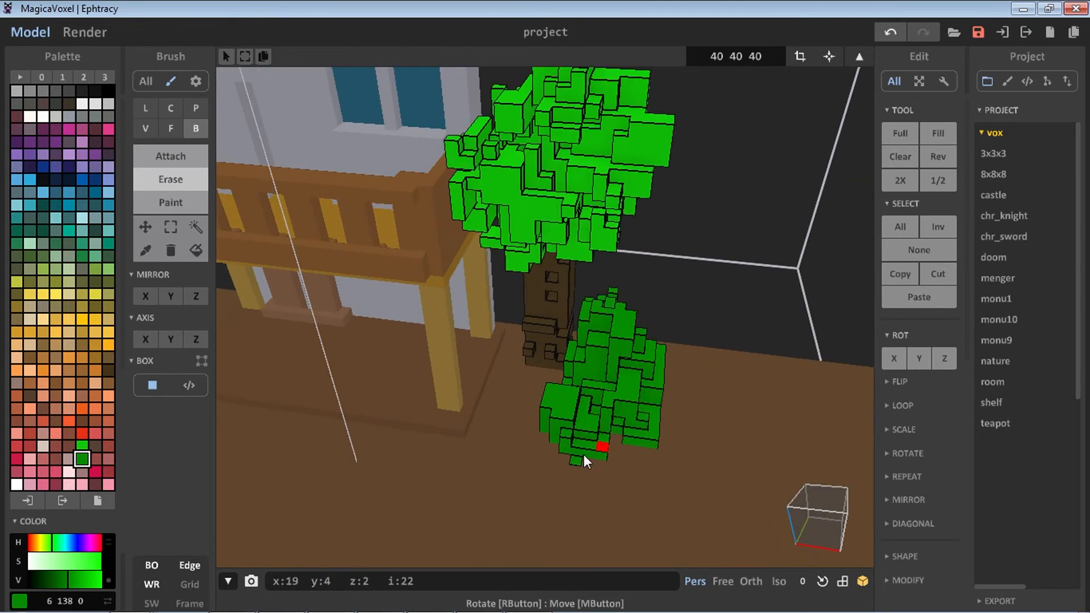
click(170, 156)
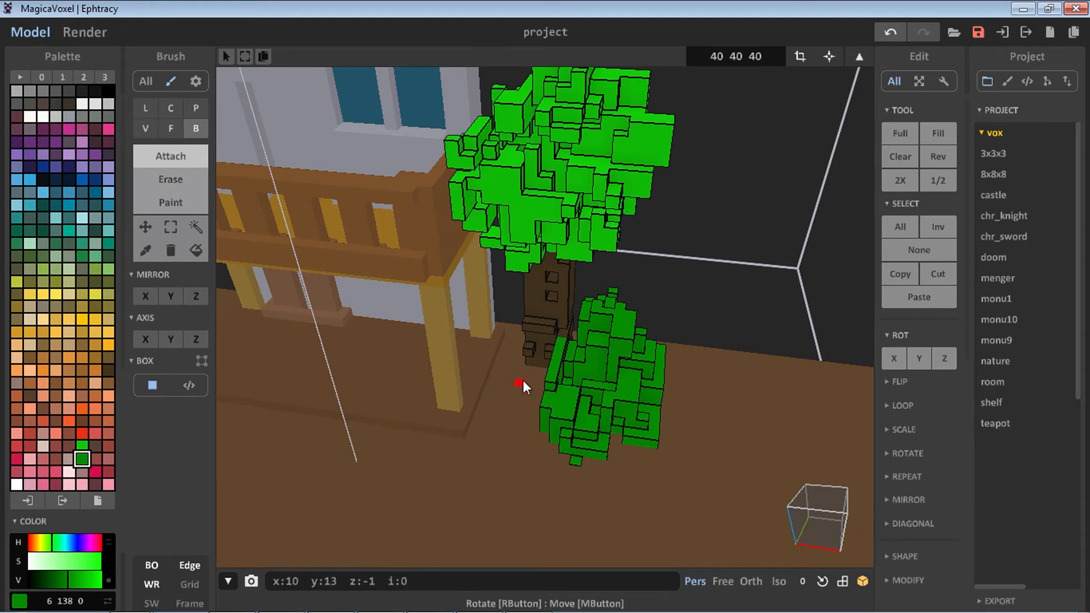
drag(523, 380, 544, 397)
click(171, 129)
click(173, 179)
click(195, 129)
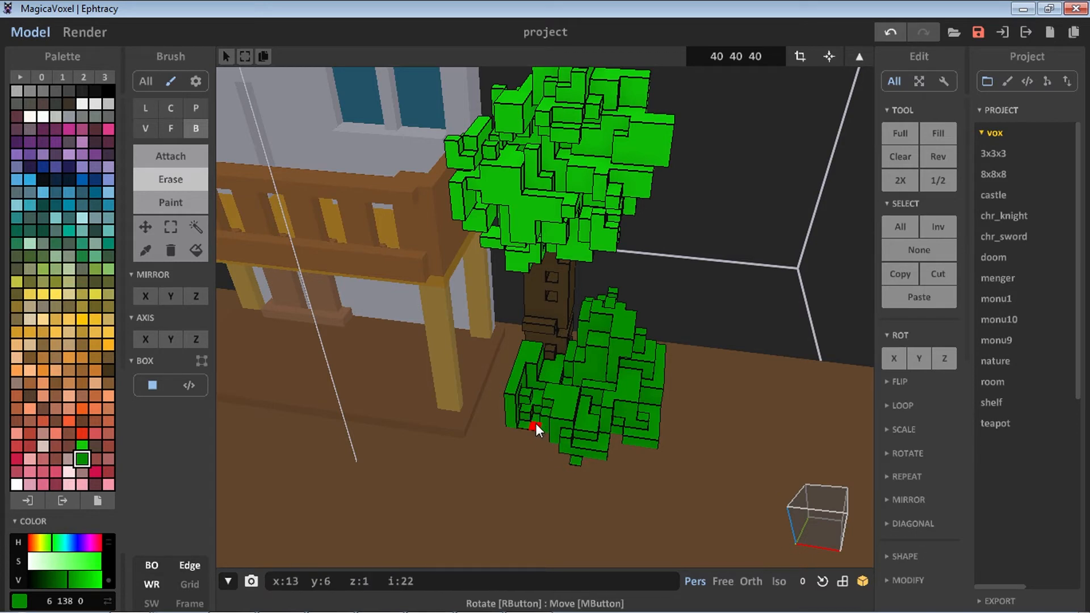
right_drag(536, 423, 479, 365)
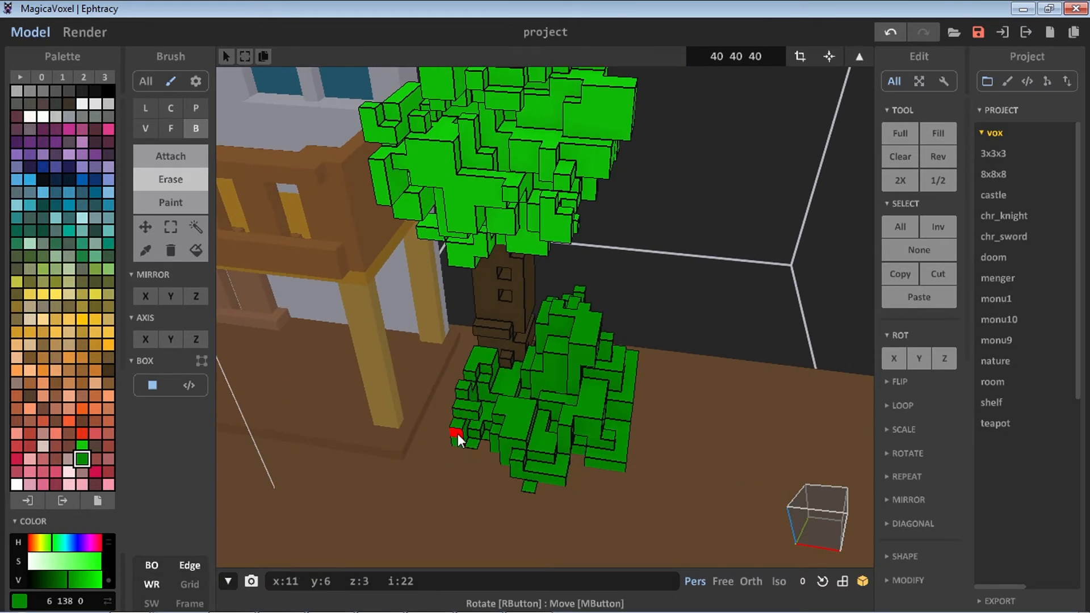
mouse_move(457, 433)
right_down()
mouse_move(621, 409)
mouse_move(594, 371)
mouse_move(511, 375)
right_up()
Paint the bush with lighter green shades for variation
click(82, 447)
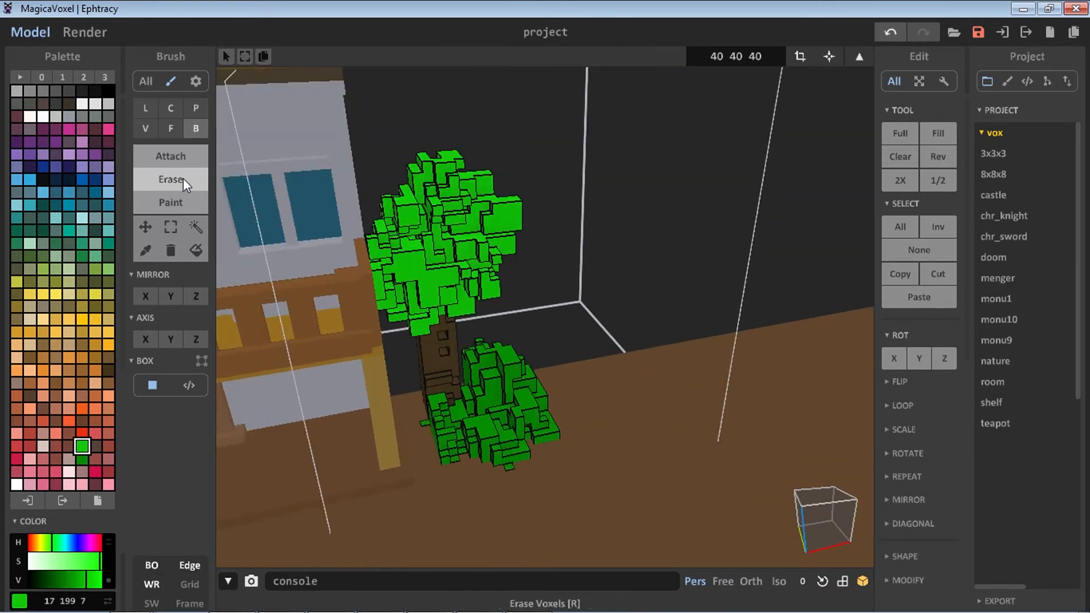
click(170, 203)
drag(497, 370, 467, 426)
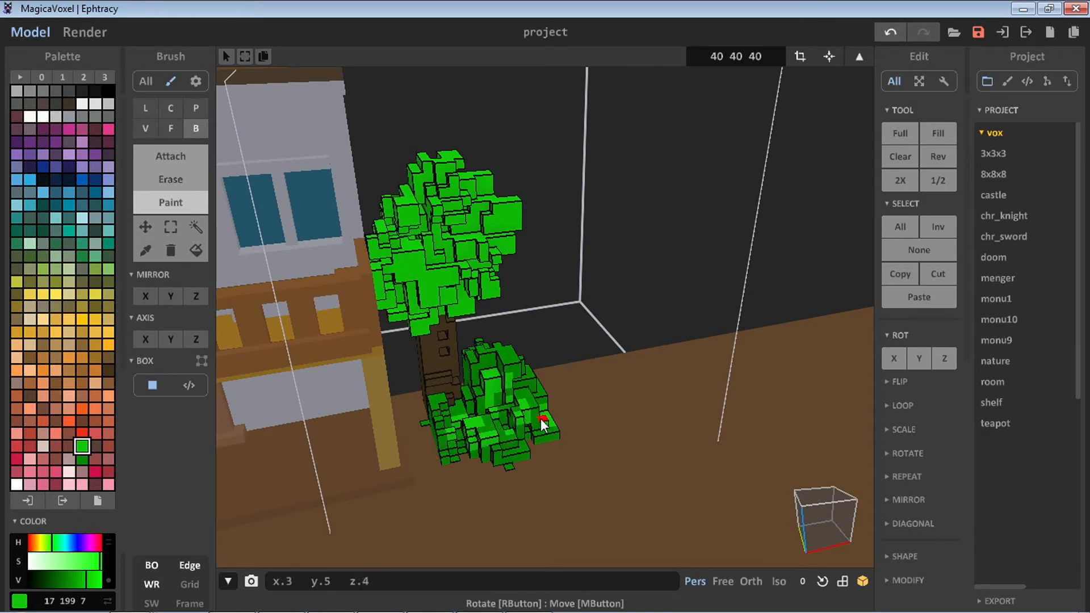
drag(100, 560, 80, 579)
click(96, 580)
scroll(614, 264, down, 2)
right_drag(614, 263, 687, 372)
scroll(543, 273, down, 3)
Add a new empty model in the scene and open it for editing
click(859, 56)
right_drag(559, 289, 593, 276)
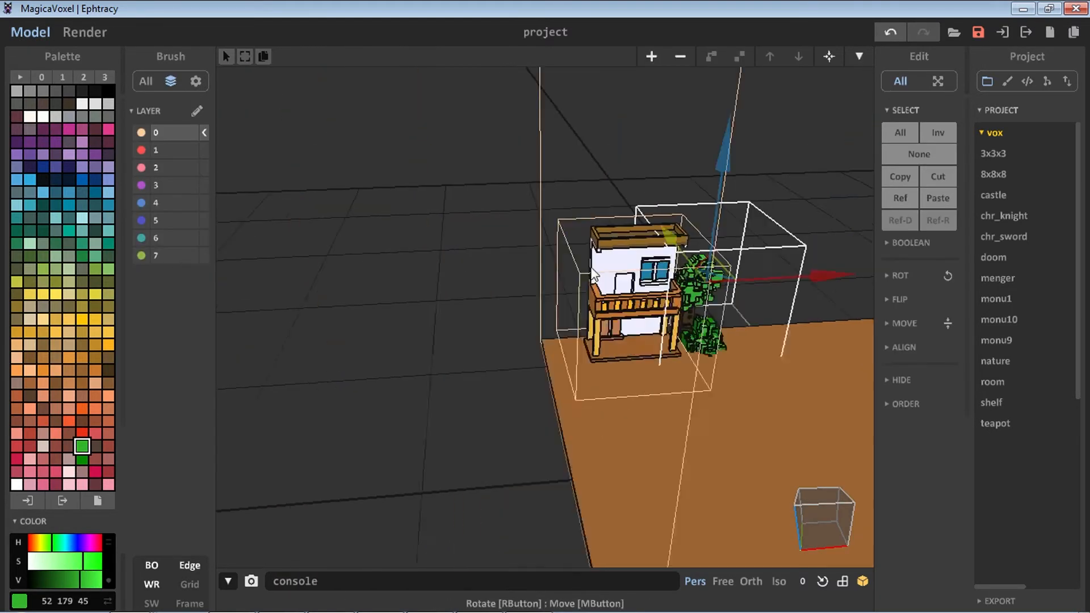
scroll(591, 270, down, 1)
click(652, 56)
drag(709, 267, 787, 349)
middle_drag(787, 349, 693, 338)
drag(756, 351, 454, 375)
middle_drag(454, 375, 692, 321)
scroll(691, 321, up, 4)
key(Tab)
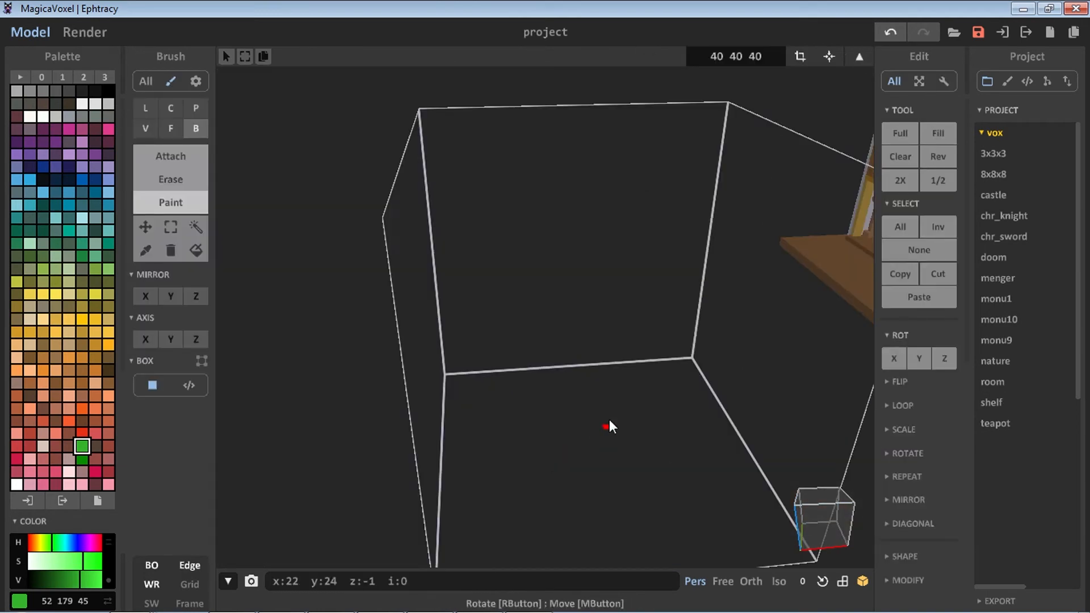
Pick dark brown and attach a flat plank on the floor of the new model
middle_drag(534, 454, 507, 383)
right_drag(508, 383, 559, 397)
scroll(560, 398, down, 4)
click(110, 372)
middle_drag(522, 347, 482, 462)
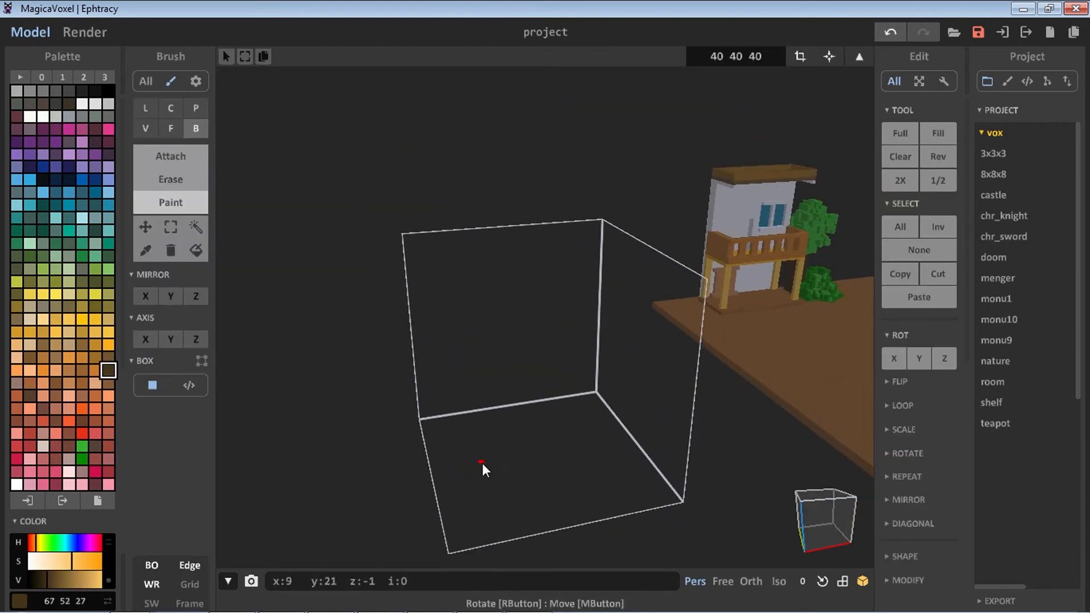
scroll(485, 463, up, 1)
right_drag(485, 464, 487, 464)
click(171, 156)
mouse_move(488, 456)
mouse_down()
mouse_move(540, 482)
mouse_move(613, 454)
mouse_up()
right_drag(559, 461, 511, 477)
Attach a narrower second plank layer on top of the first one
scroll(483, 489, up, 2)
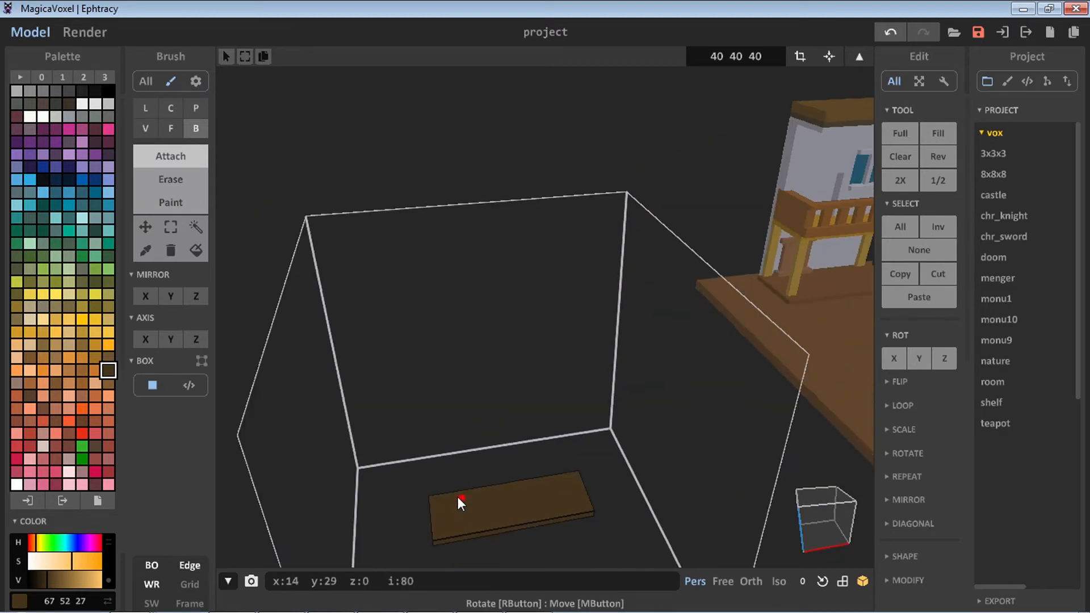
scroll(458, 502, down, 2)
drag(437, 432, 590, 434)
right_drag(590, 431, 570, 518)
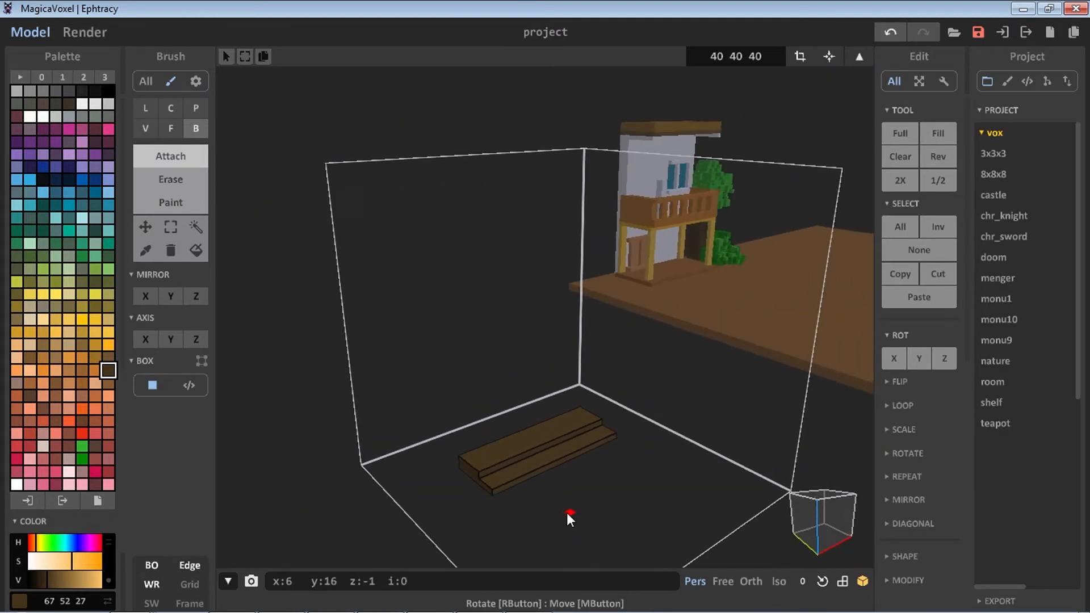
Switch to face mode and extrude the plank's face upward into a tall brown board
scroll(566, 513, up, 2)
click(170, 128)
middle_drag(542, 443, 456, 376)
drag(458, 375, 455, 222)
click(461, 403)
click(461, 407)
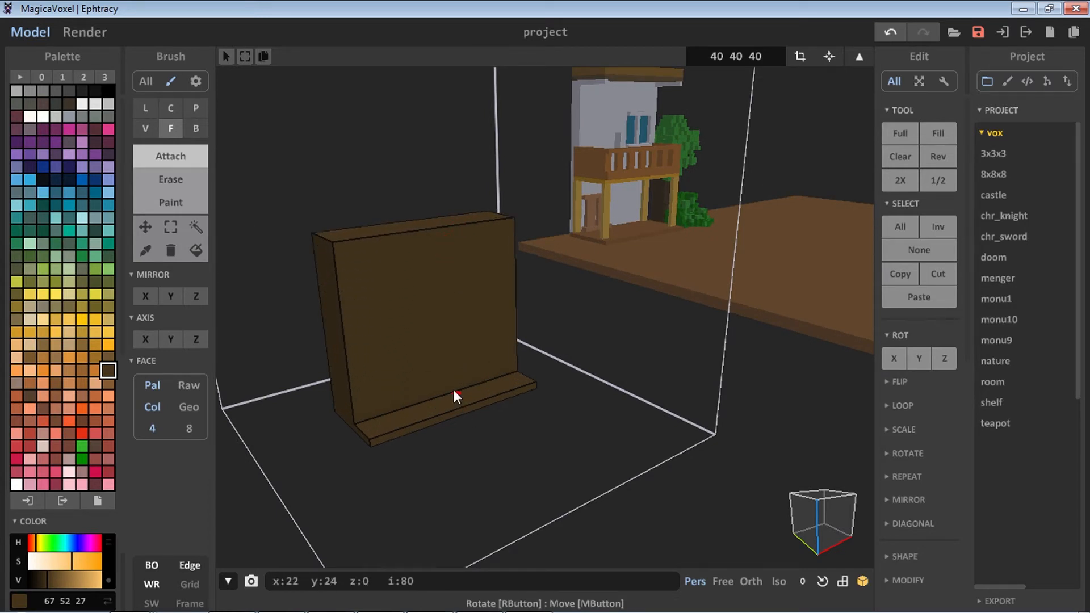
middle_drag(454, 375, 411, 408)
scroll(411, 425, down, 1)
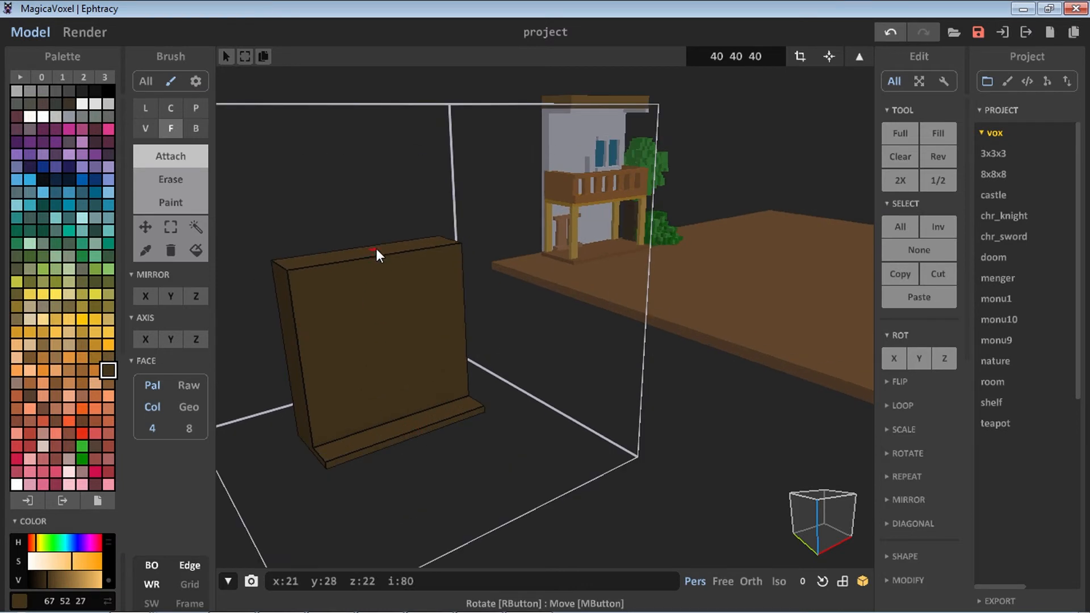
right_drag(376, 248, 369, 380)
scroll(369, 381, up, 2)
mouse_move(370, 384)
middle_down()
mouse_move(377, 341)
mouse_move(375, 370)
middle_up()
right_drag(396, 443, 409, 373)
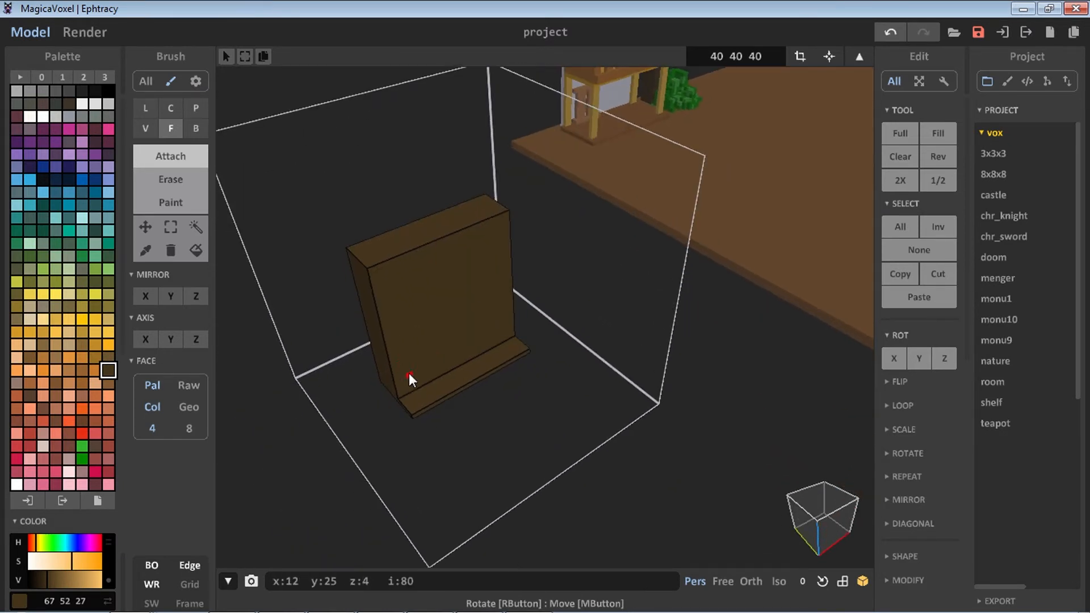
scroll(409, 369, up, 3)
scroll(423, 364, down, 2)
middle_drag(440, 369, 548, 370)
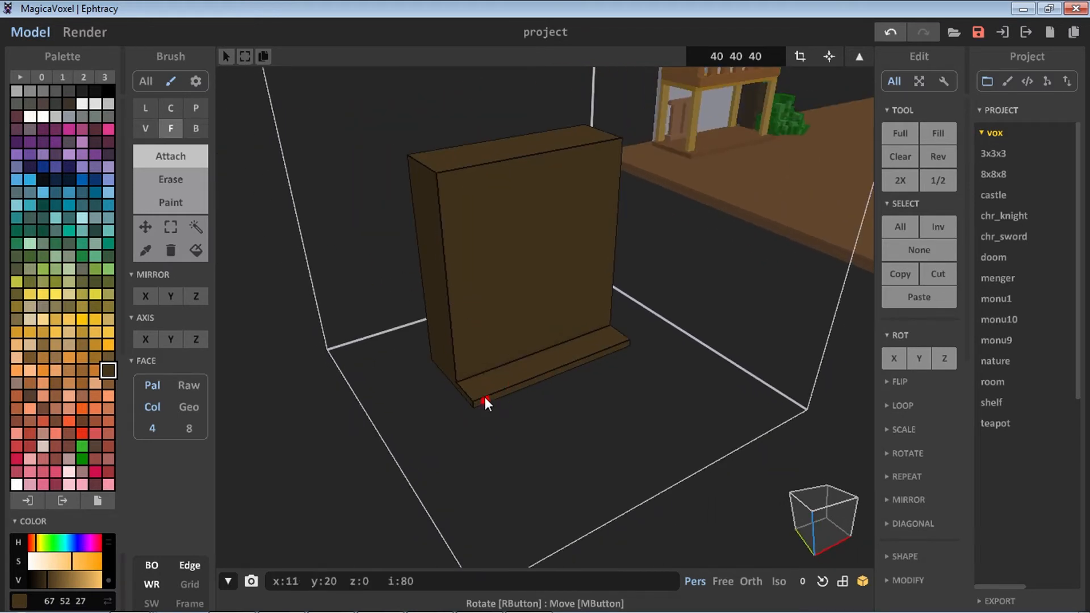
middle_drag(485, 402, 382, 372)
click(379, 366)
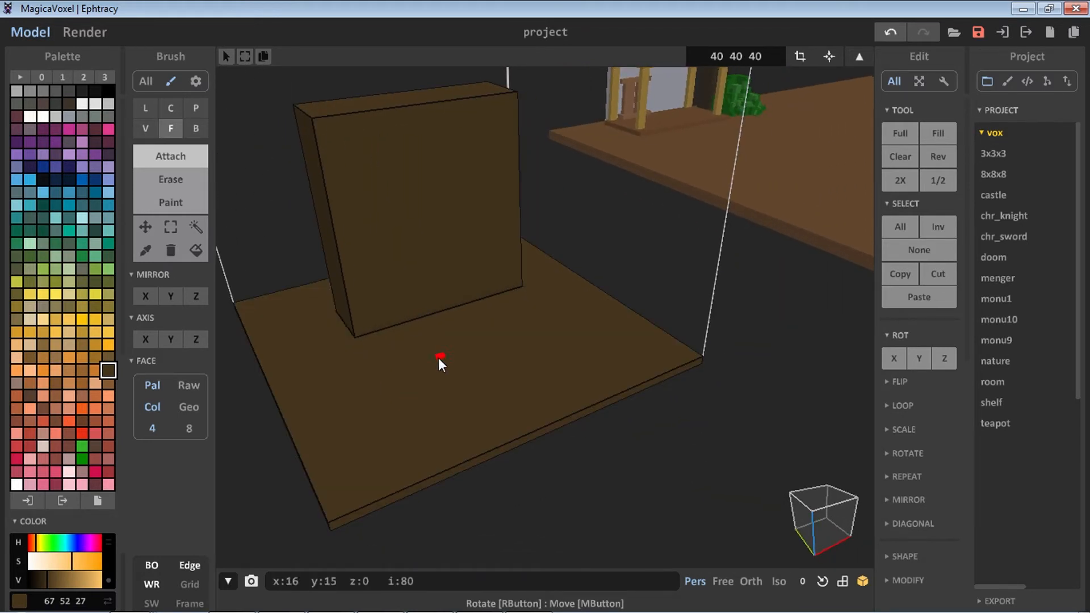
key(ctrl+z)
Try to erase a rectangular doorway recess into the front of the brown board with the box eraser
right_drag(452, 408, 448, 380)
click(198, 136)
scroll(420, 341, up, 4)
middle_drag(420, 341, 435, 436)
key(r)
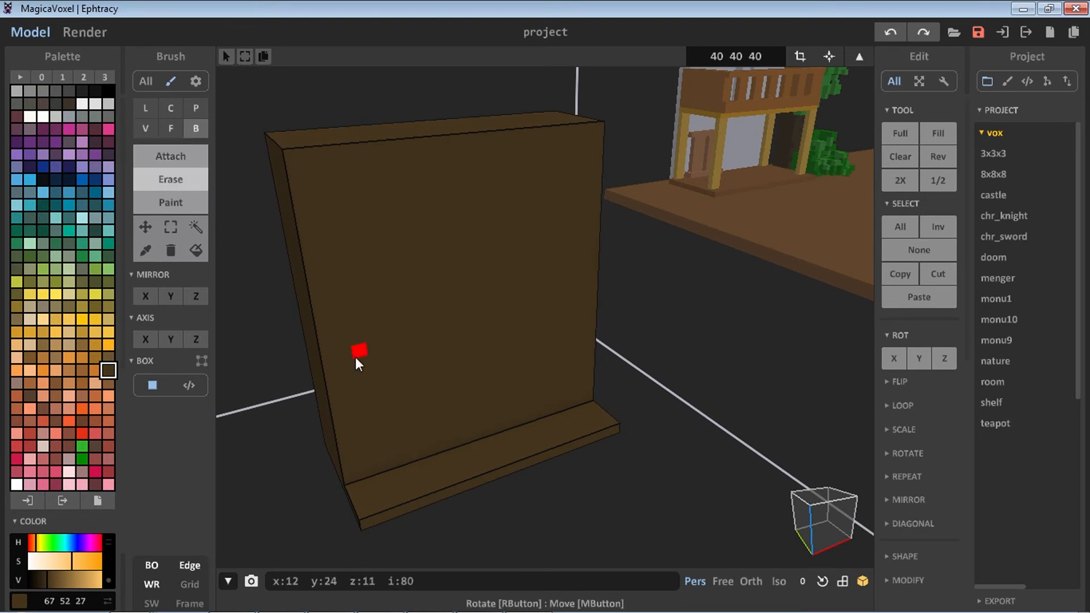
drag(430, 312, 503, 430)
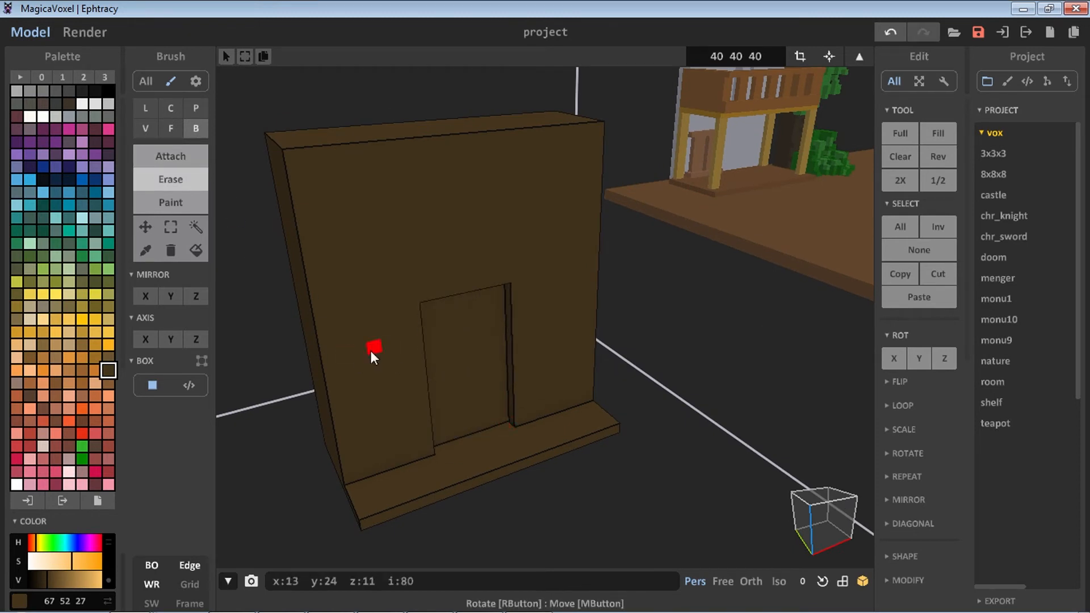
key(ctrl+z)
Erase a rectangular doorway recess into the lower front of the board
mouse_move(385, 332)
mouse_down()
mouse_move(488, 434)
mouse_move(478, 426)
mouse_up()
drag(405, 458, 441, 463)
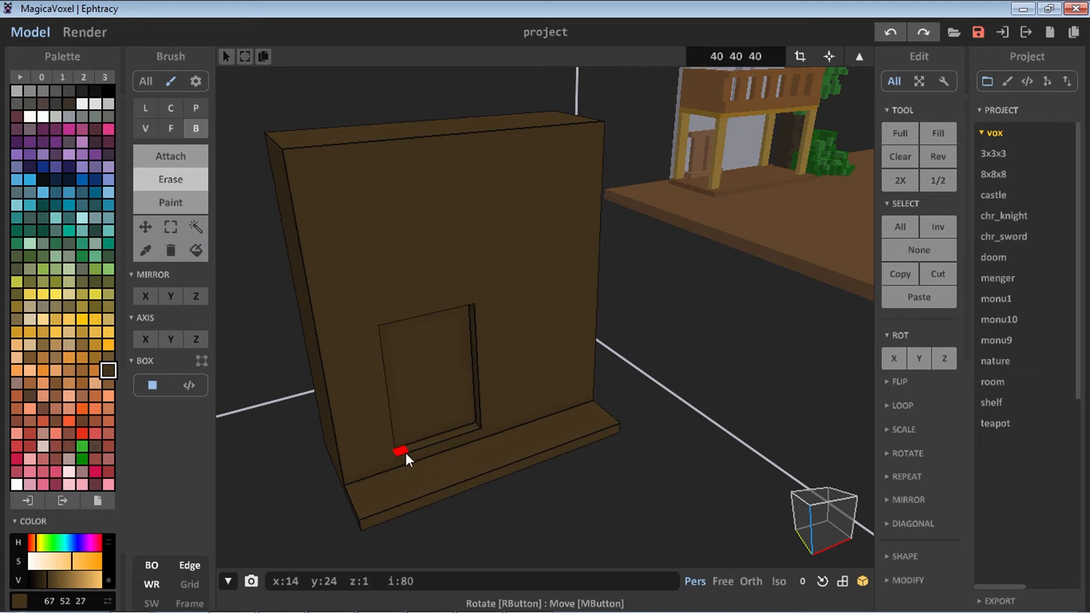
right_drag(475, 434, 384, 279)
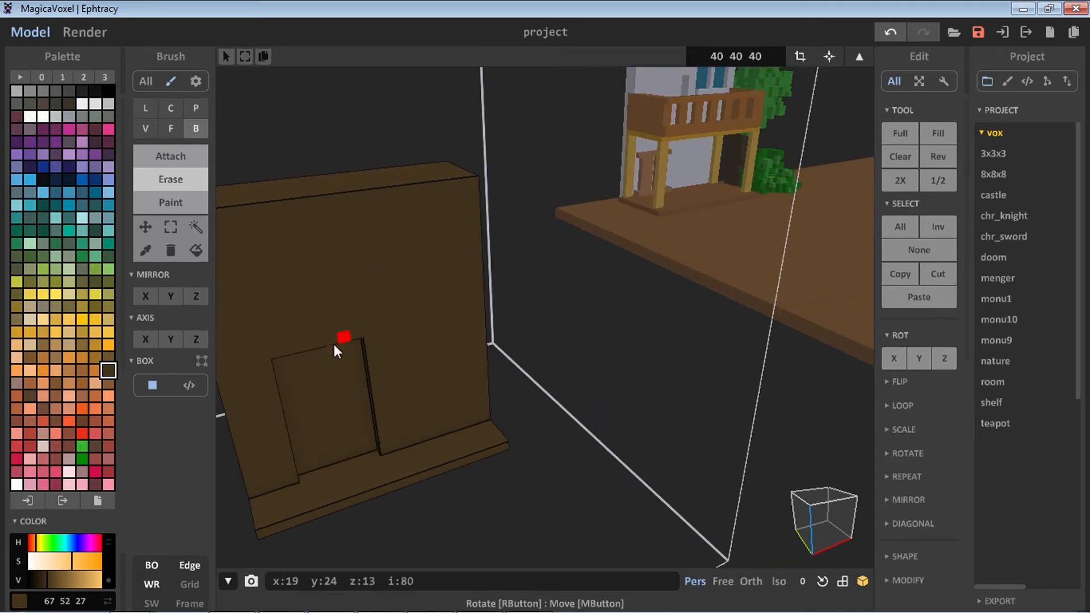
Erase a second recessed opening beside the doorway and deepen it in face mode
drag(390, 316, 460, 380)
right_drag(460, 380, 422, 369)
key(f)
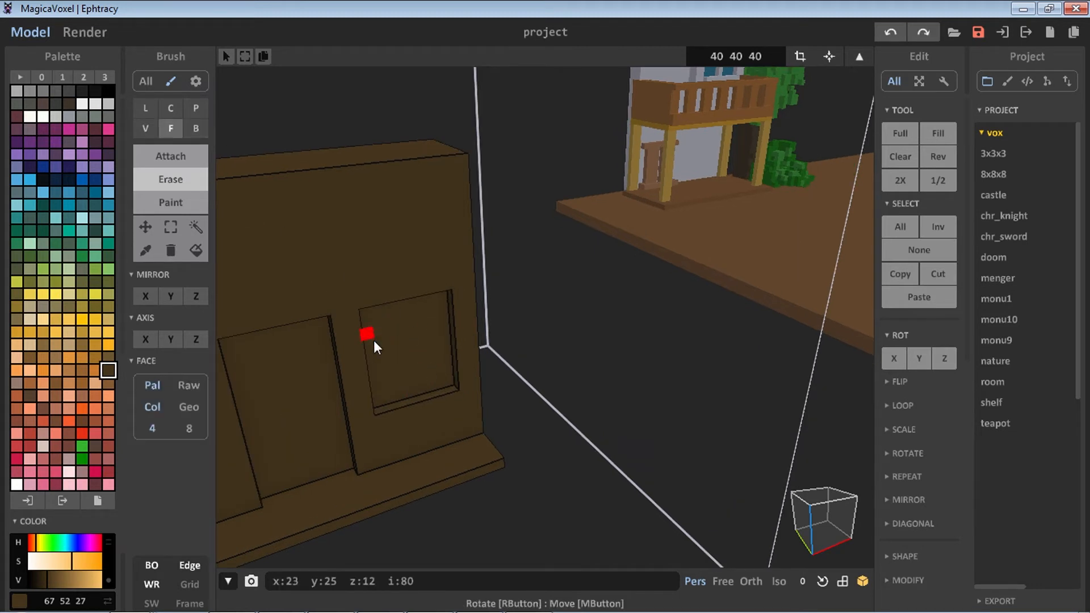
click(374, 340)
Attach a box into the lower part of the second opening to shape it into a window
click(203, 131)
scroll(332, 310, up, 3)
right_drag(332, 310, 352, 320)
click(205, 157)
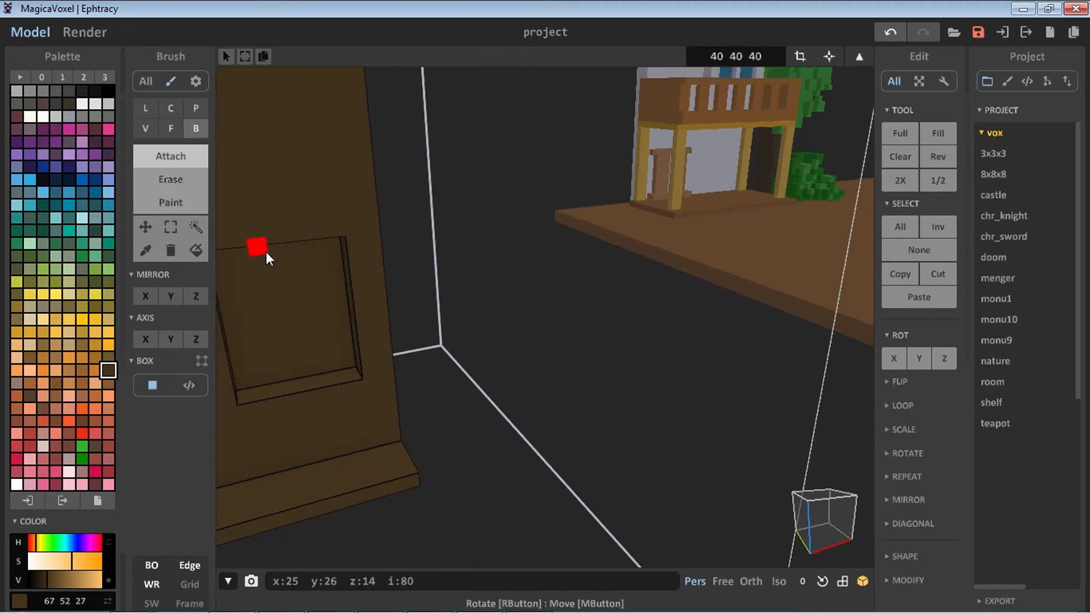
mouse_move(289, 306)
right_down()
mouse_move(326, 393)
mouse_move(377, 414)
mouse_move(359, 382)
mouse_move(399, 406)
mouse_move(366, 403)
mouse_move(403, 418)
right_up()
Pick orange and attach a plank crosswise on top of the board, then select that plank
key(f)
scroll(404, 420, down, 3)
mouse_move(466, 437)
right_down()
mouse_move(521, 452)
mouse_move(516, 472)
mouse_move(438, 482)
mouse_move(483, 494)
right_up()
key(b)
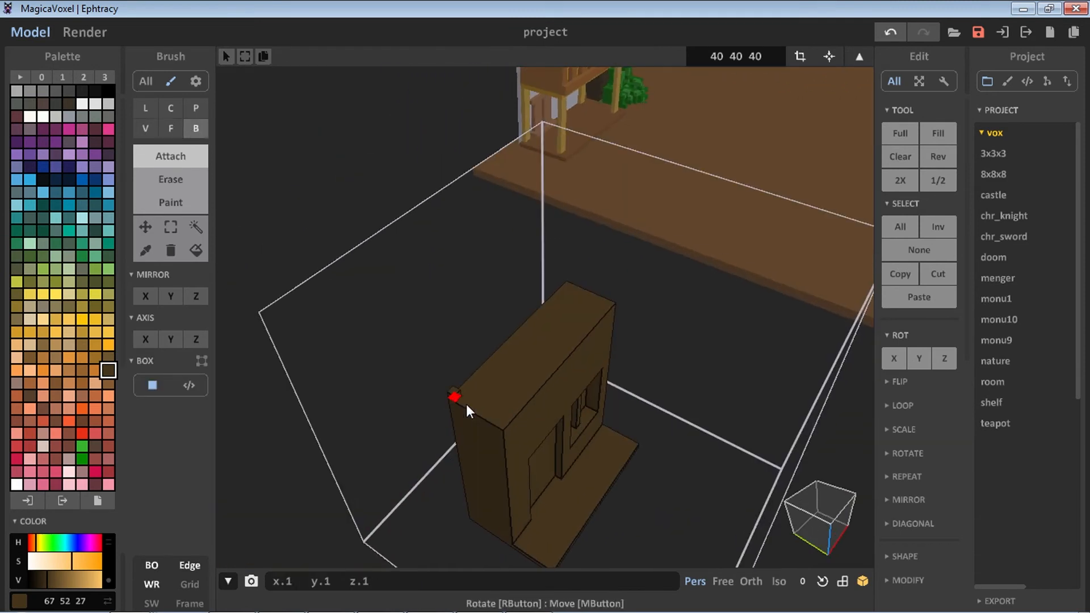
drag(523, 368, 569, 288)
click(96, 369)
drag(461, 392, 505, 427)
click(196, 228)
click(479, 413)
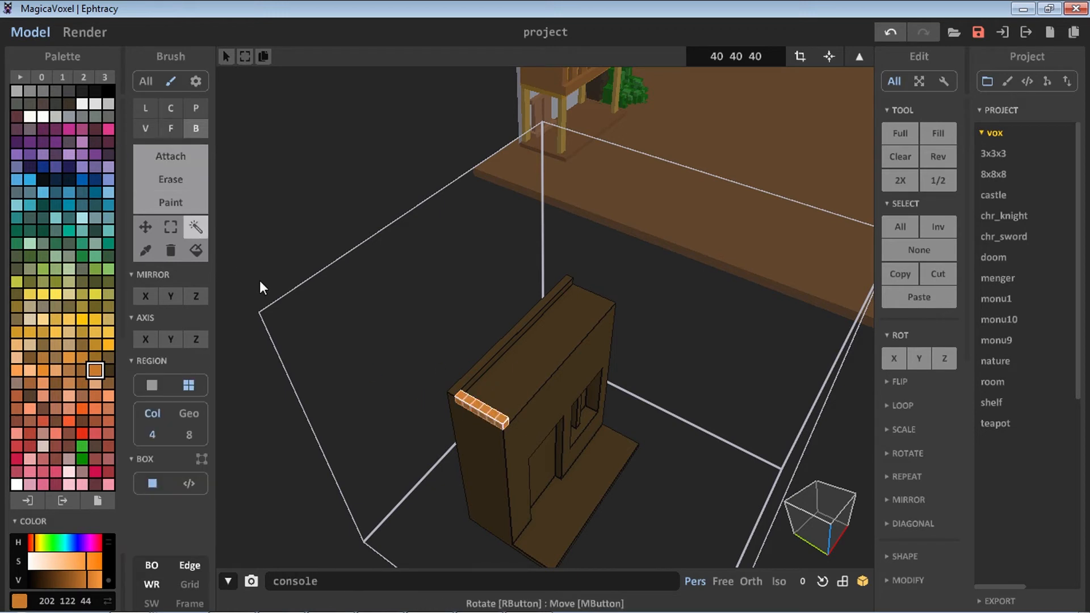
Duplicate the orange plank repeatedly along the top of the board to form a row of slats
click(152, 229)
drag(500, 393, 518, 392)
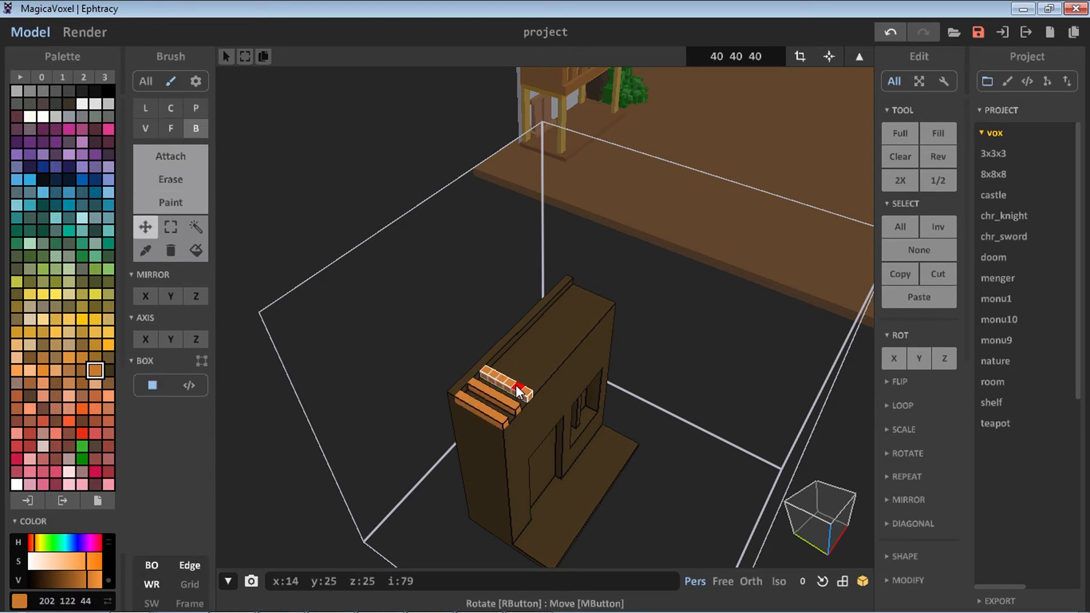
click(196, 227)
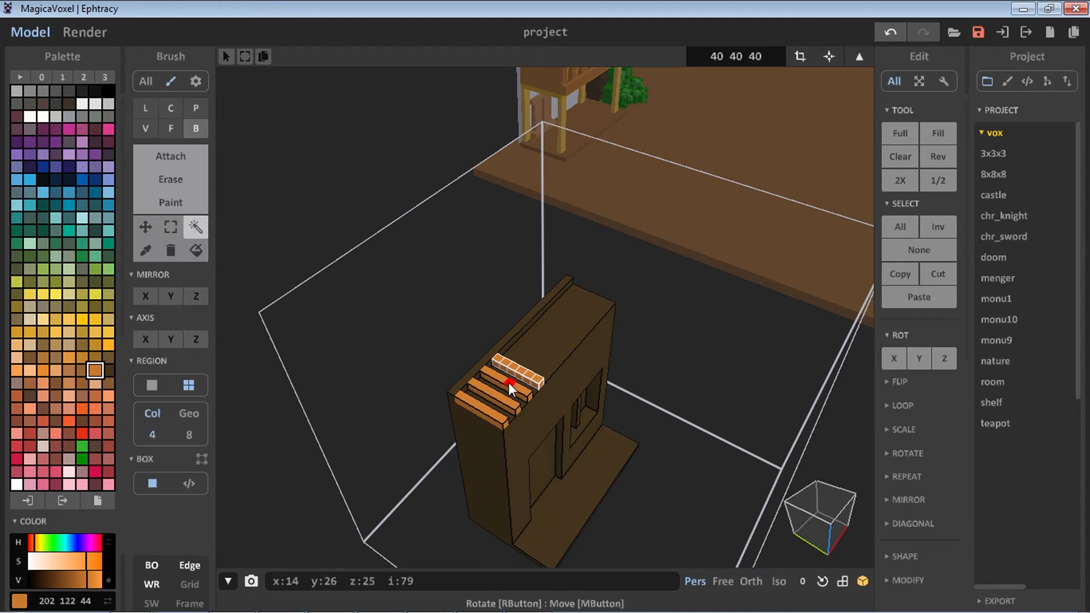
click(503, 395)
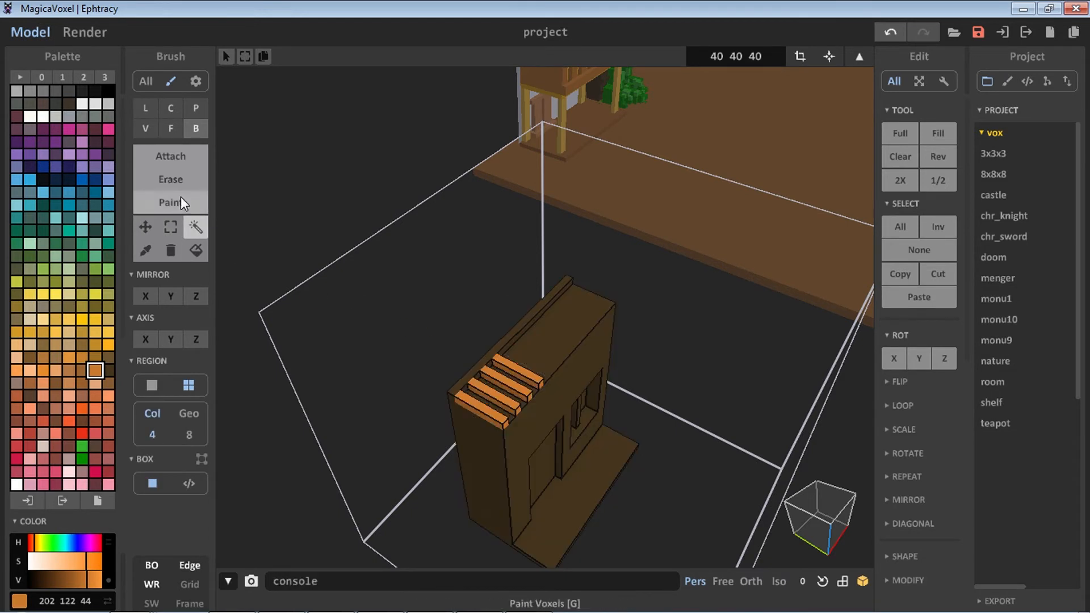
click(146, 227)
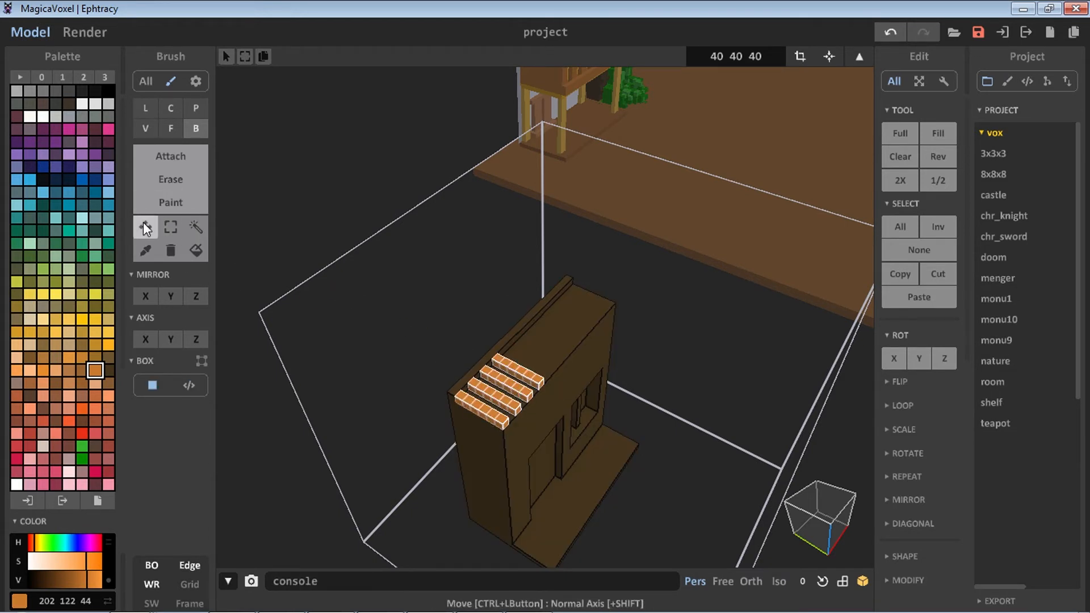
mouse_move(517, 373)
mouse_down()
mouse_move(568, 322)
mouse_move(562, 329)
mouse_up()
middle_drag(602, 341, 509, 362)
scroll(509, 362, up, 3)
mouse_move(391, 369)
mouse_down()
mouse_move(482, 303)
mouse_move(375, 364)
mouse_up()
key(ctrl+d)
click(196, 227)
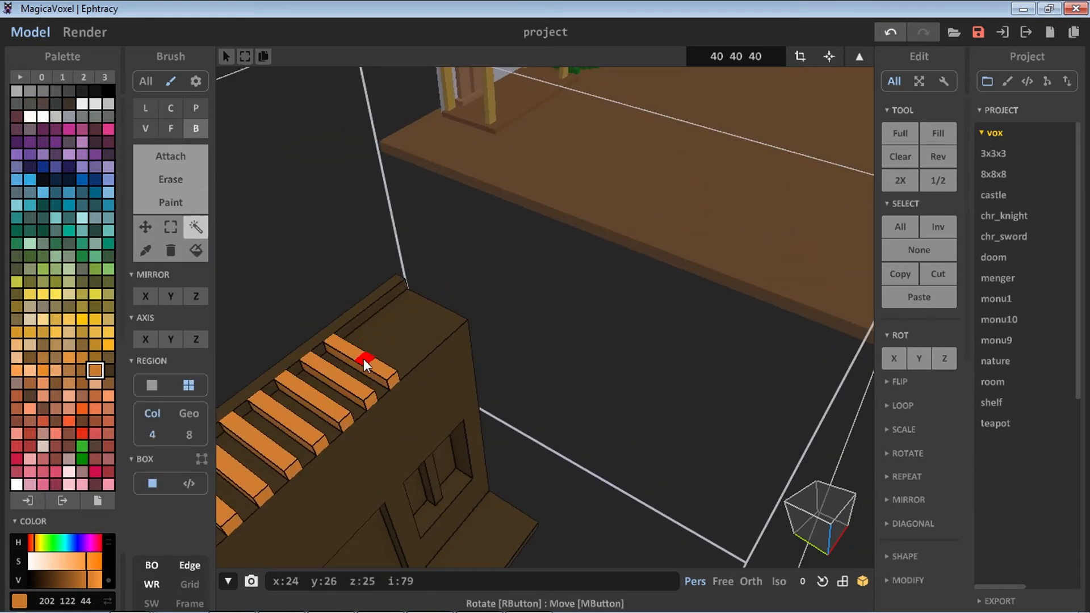
click(146, 228)
drag(362, 365, 442, 311)
scroll(438, 315, down, 3)
right_drag(403, 353, 420, 303)
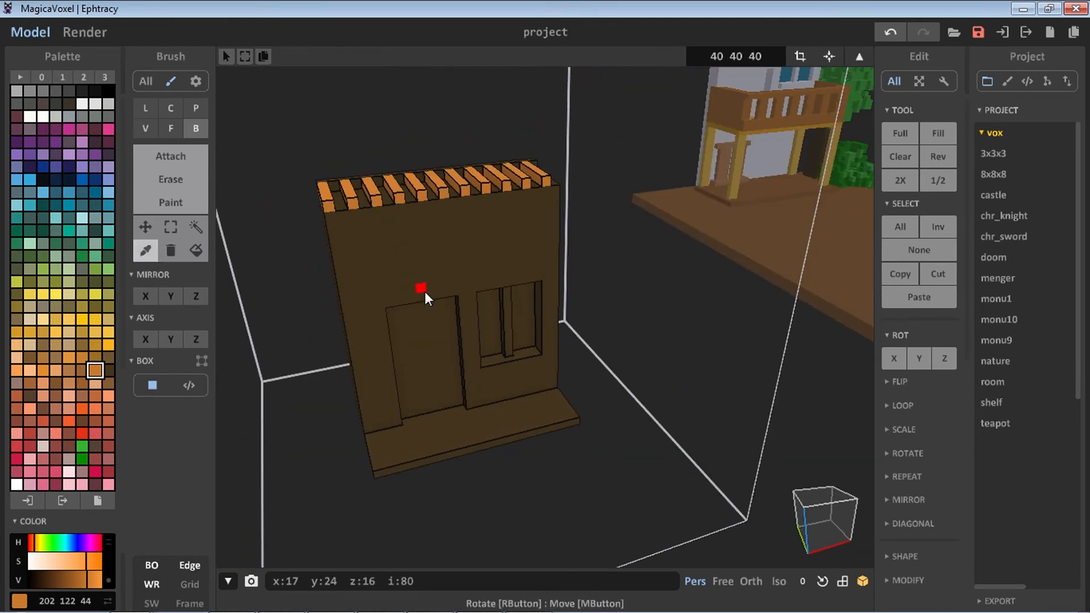
Sample the board's dark brown and attach a vertical divider splitting the doorway into two doors
alt+click(422, 296)
click(192, 166)
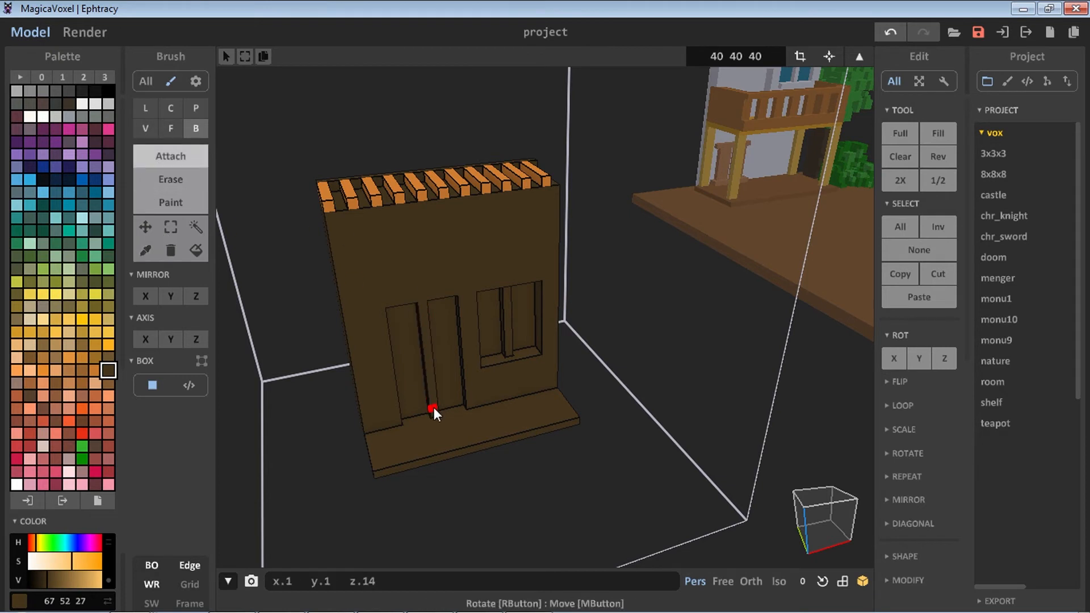
scroll(397, 329, up, 4)
Pick white and paint the letters STORE across the upper front of the board
click(82, 104)
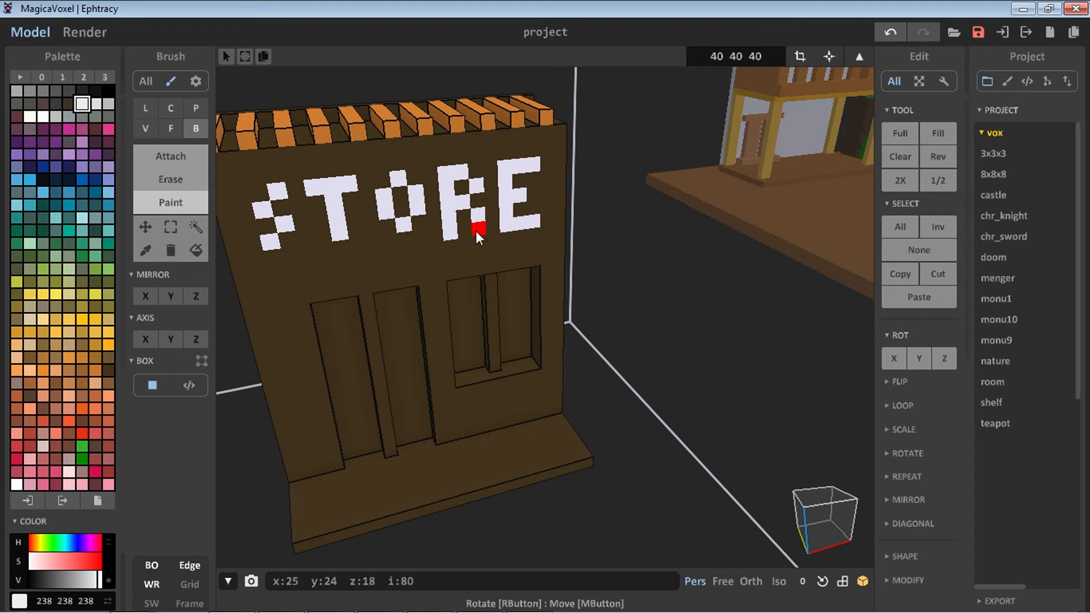
right_drag(428, 214, 513, 217)
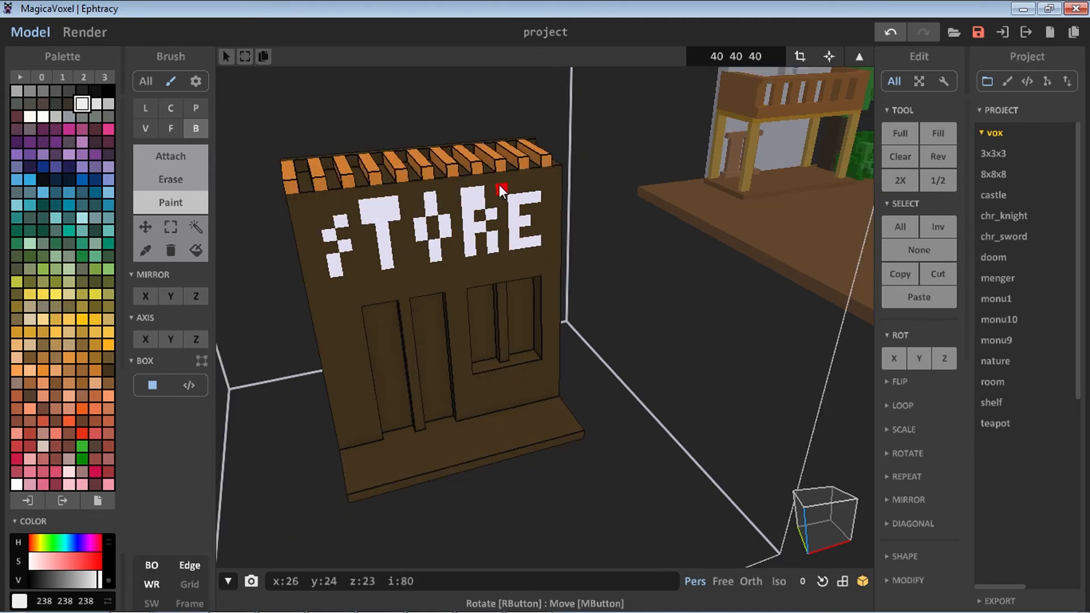
scroll(491, 259, down, 2)
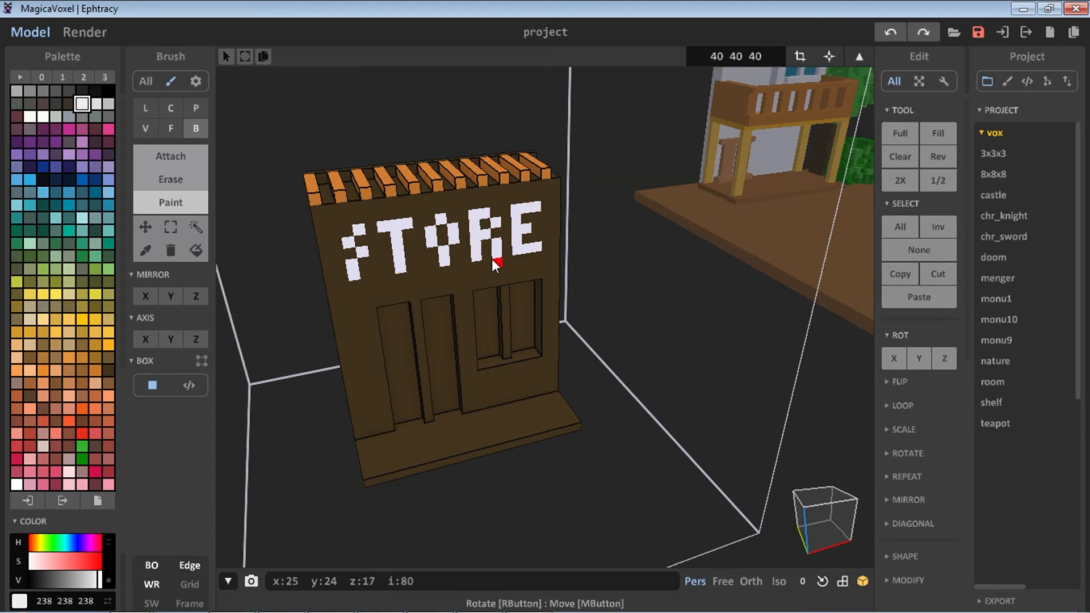
scroll(492, 261, up, 3)
middle_drag(526, 267, 560, 311)
scroll(561, 341, down, 2)
scroll(561, 346, up, 3)
middle_drag(535, 394, 486, 363)
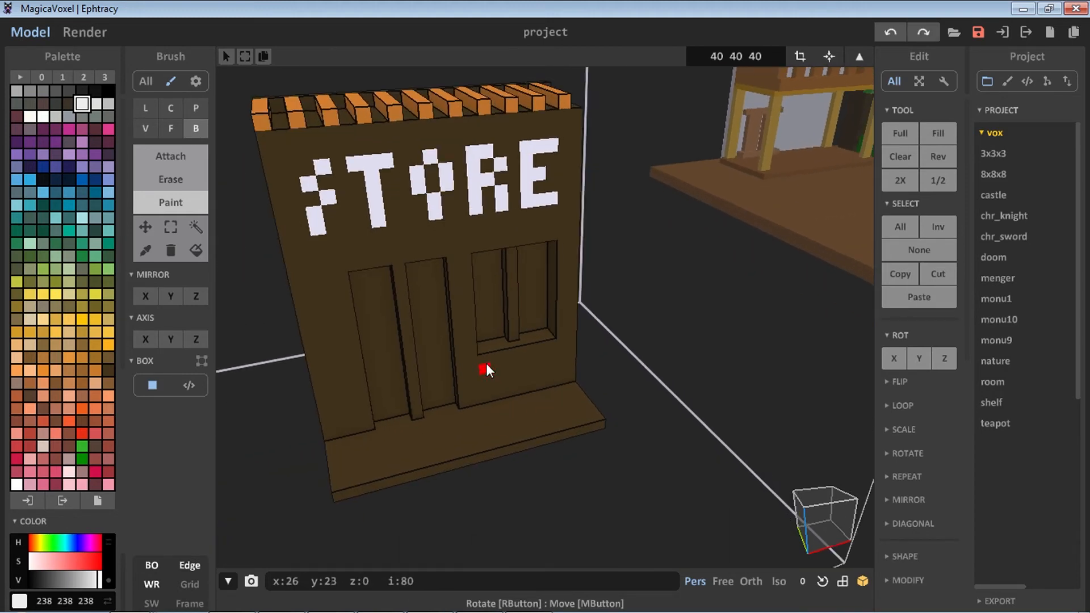
Attach an orange crate block on the step beside the doorway and enlarge it by extruding its face
click(146, 129)
click(172, 160)
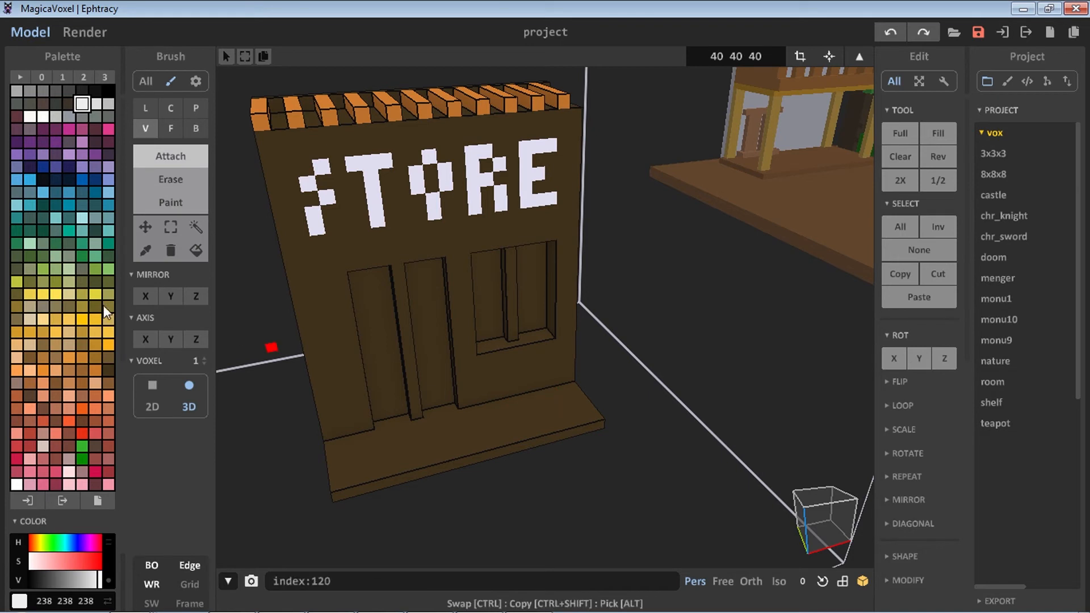
click(95, 369)
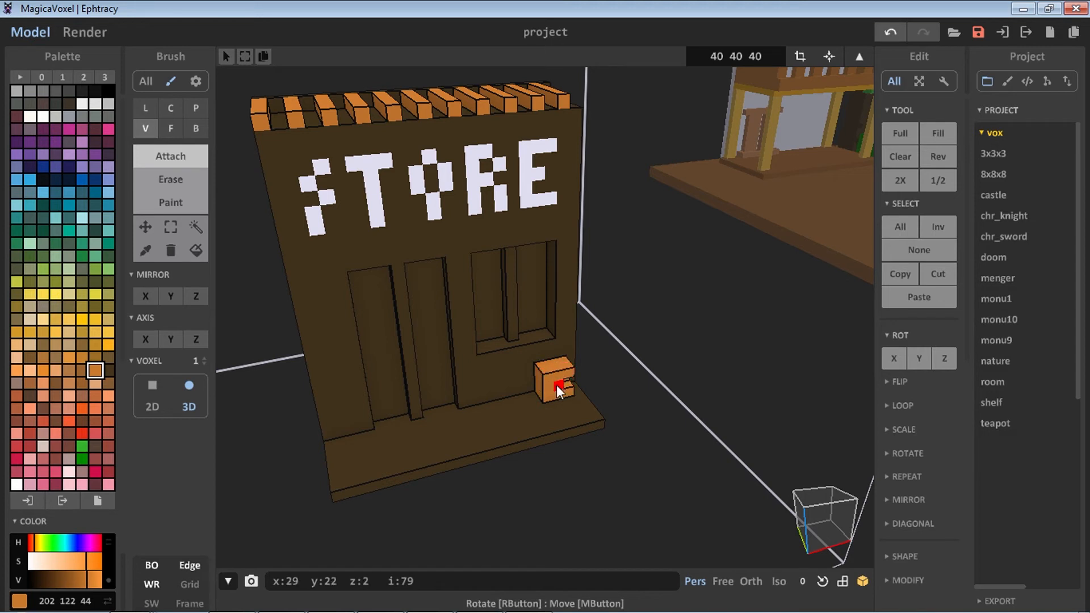
middle_drag(560, 400, 523, 376)
click(171, 129)
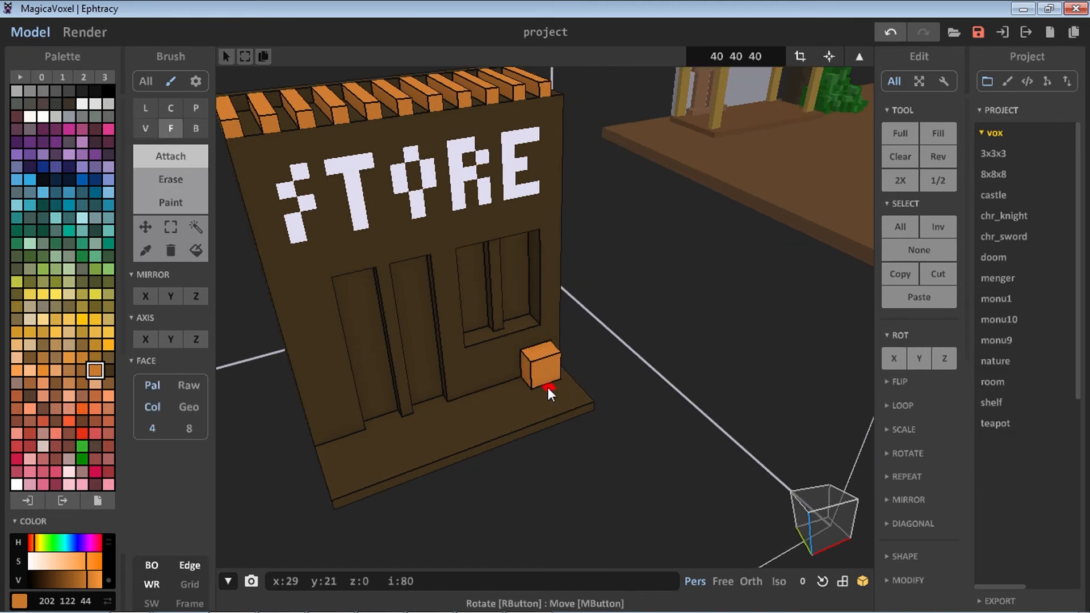
click(528, 382)
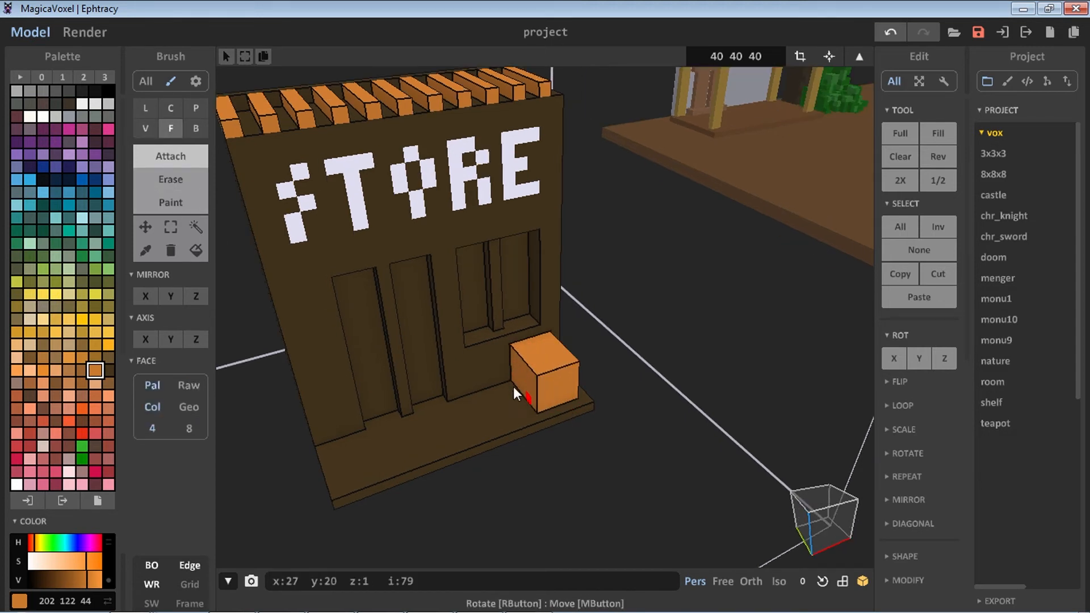
Return to the full scene and attach a lighter orange road strip across the ground in front of the buildings
scroll(489, 397, down, 4)
right_drag(287, 566, 312, 545)
scroll(318, 540, down, 4)
click(860, 56)
mouse_move(846, 91)
right_down()
mouse_move(782, 192)
mouse_move(529, 298)
mouse_move(606, 277)
mouse_move(604, 503)
mouse_move(541, 512)
mouse_move(418, 370)
mouse_move(451, 339)
mouse_move(442, 338)
mouse_move(562, 298)
mouse_move(492, 296)
mouse_move(362, 407)
mouse_move(495, 365)
mouse_move(406, 322)
mouse_move(342, 380)
mouse_move(561, 325)
mouse_move(693, 257)
mouse_move(724, 277)
mouse_move(700, 301)
mouse_move(553, 325)
right_up()
key(Tab)
drag(344, 389, 387, 372)
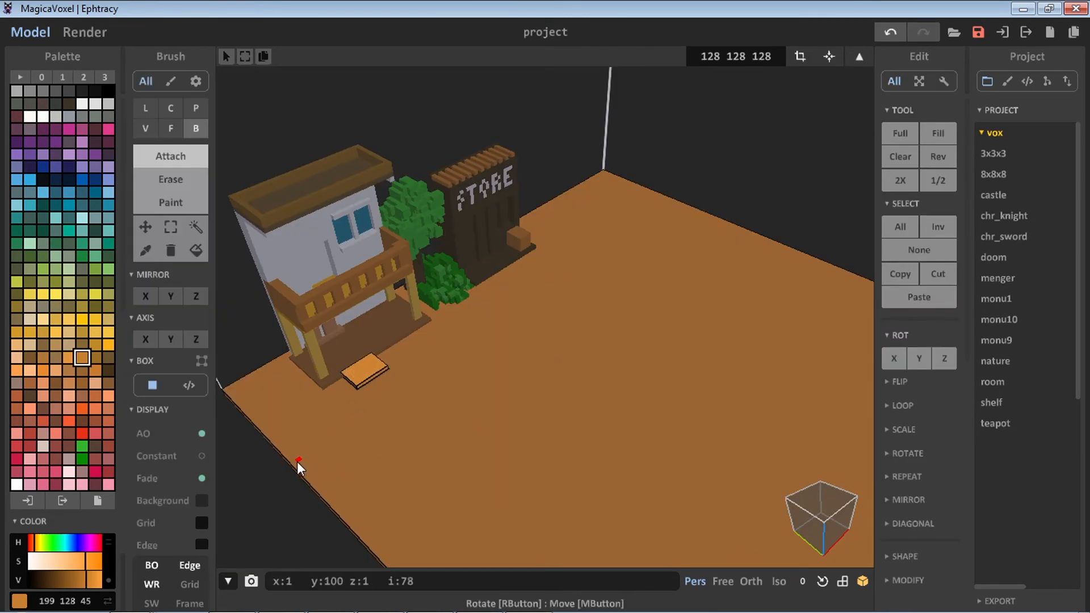
mouse_move(298, 467)
mouse_down()
mouse_move(577, 421)
mouse_move(735, 231)
mouse_move(755, 234)
mouse_up()
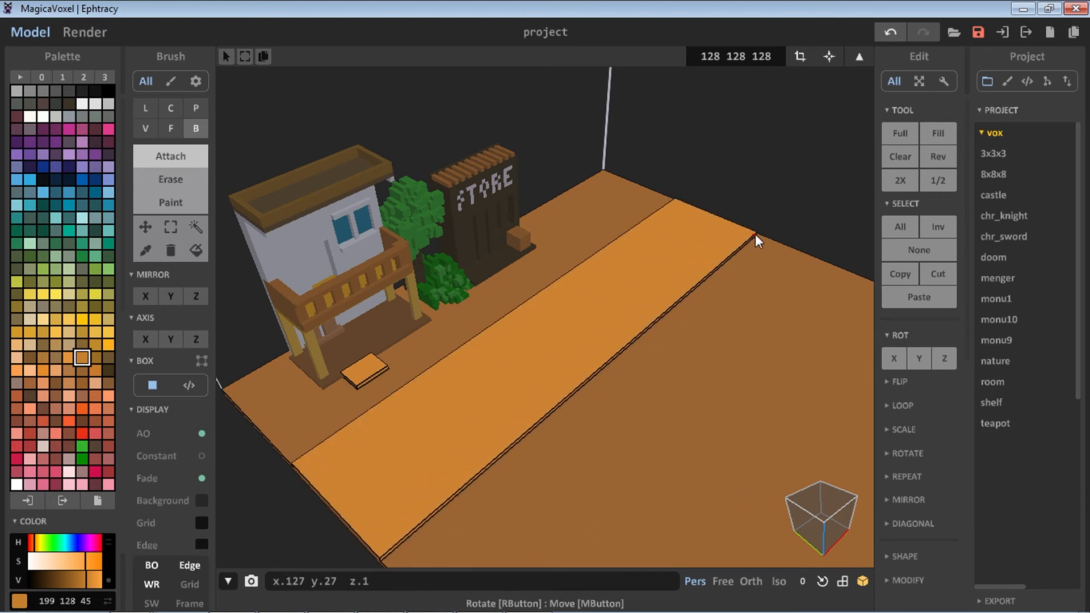
Pick a darker brown and paint short scattered dash marks along the road strip
click(94, 358)
click(170, 203)
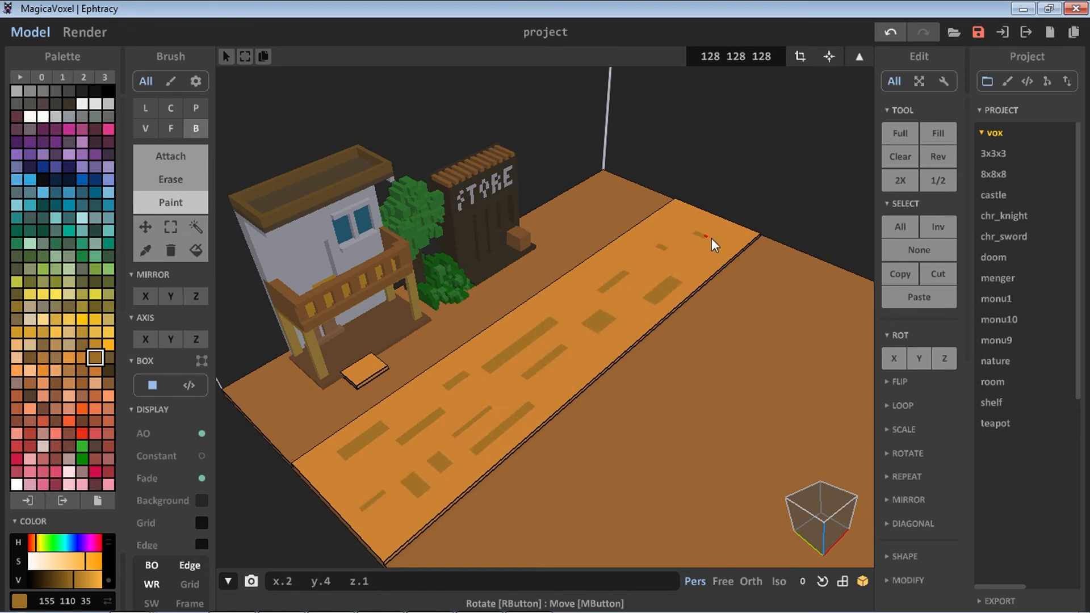
drag(580, 376, 563, 388)
drag(615, 355, 600, 356)
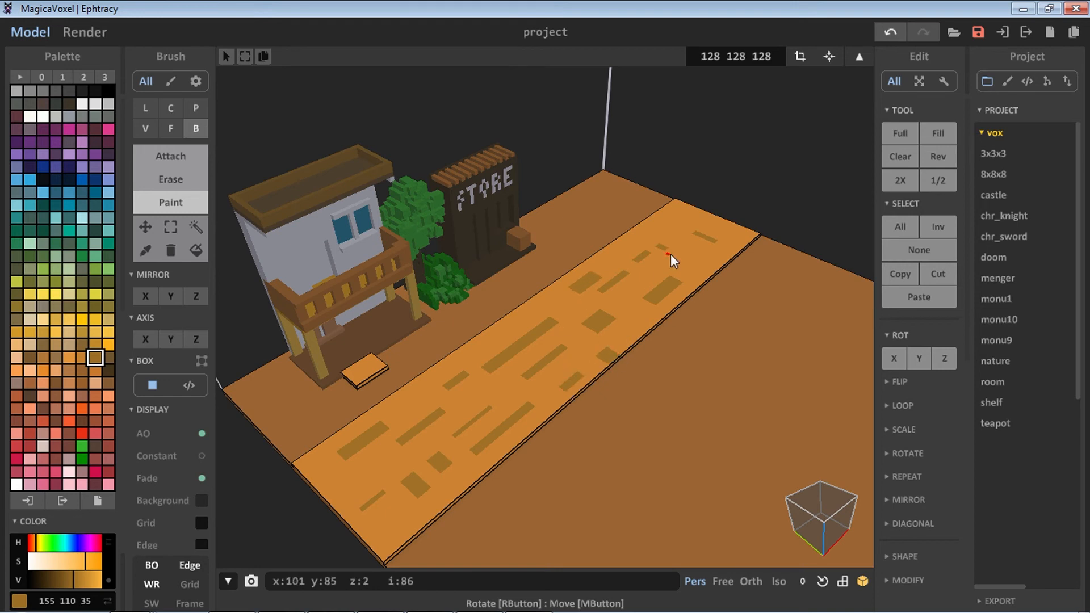
drag(694, 255, 710, 256)
drag(666, 219, 691, 212)
drag(501, 327, 485, 338)
mouse_move(468, 408)
mouse_down()
mouse_move(488, 407)
mouse_move(448, 433)
mouse_up()
Erase small notches along the front edge of the road strip
click(170, 179)
click(481, 471)
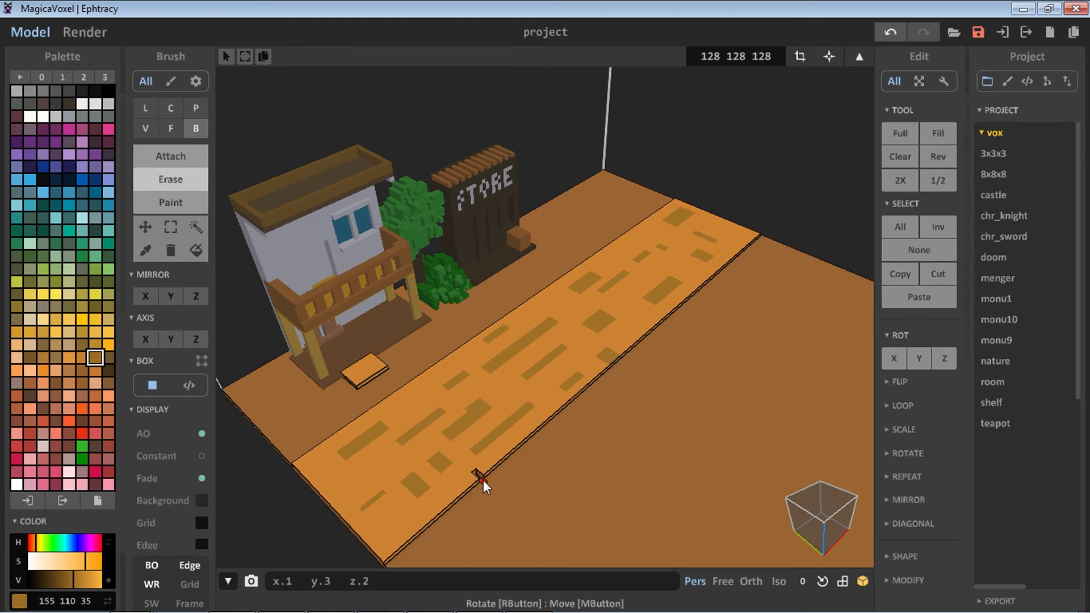
drag(492, 467, 499, 452)
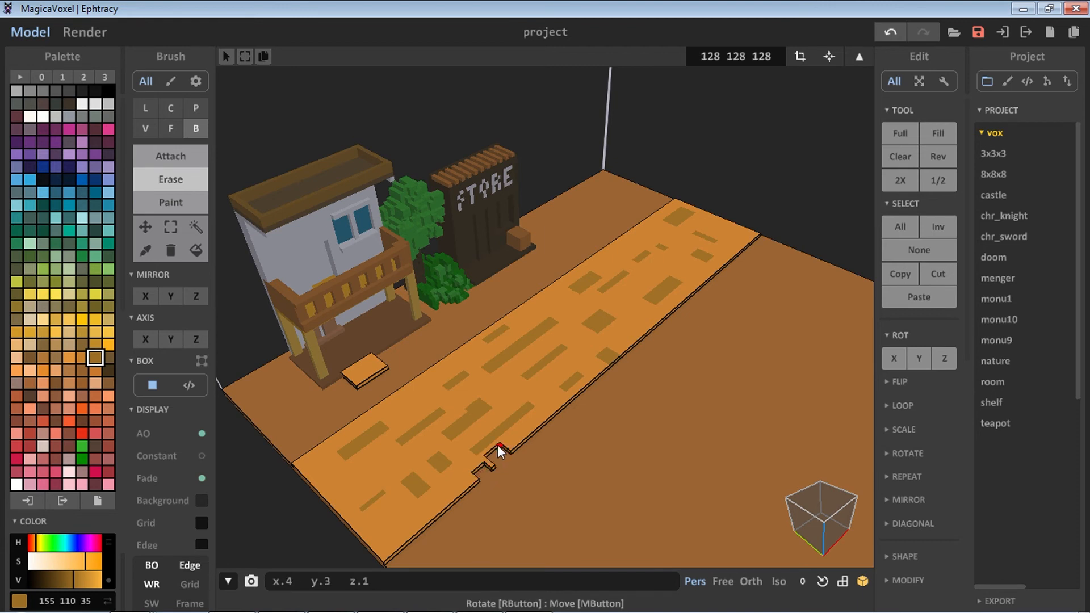
click(546, 397)
click(594, 353)
click(635, 318)
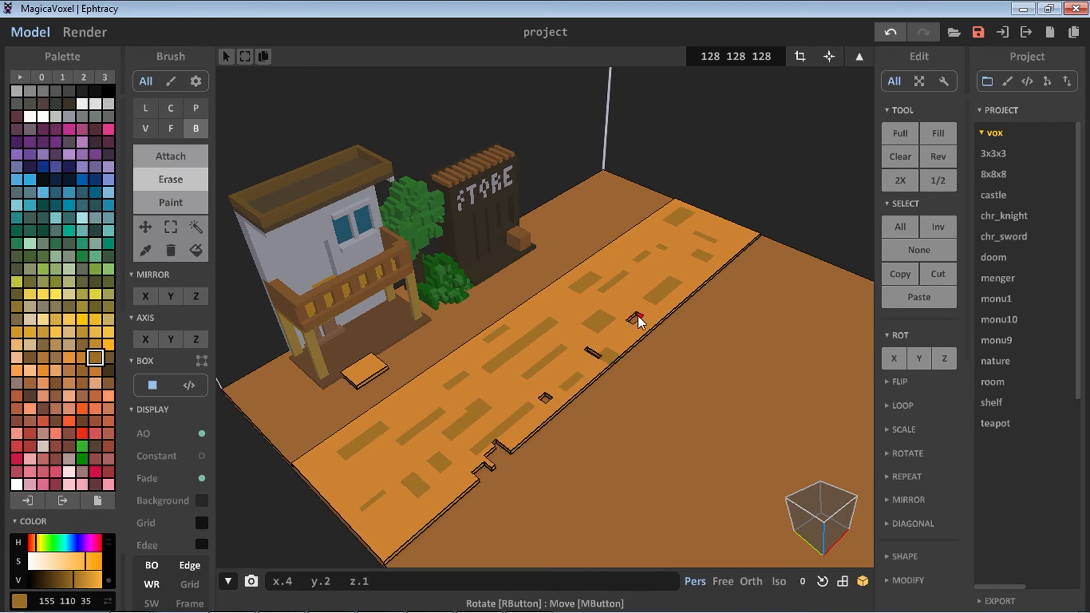
click(688, 280)
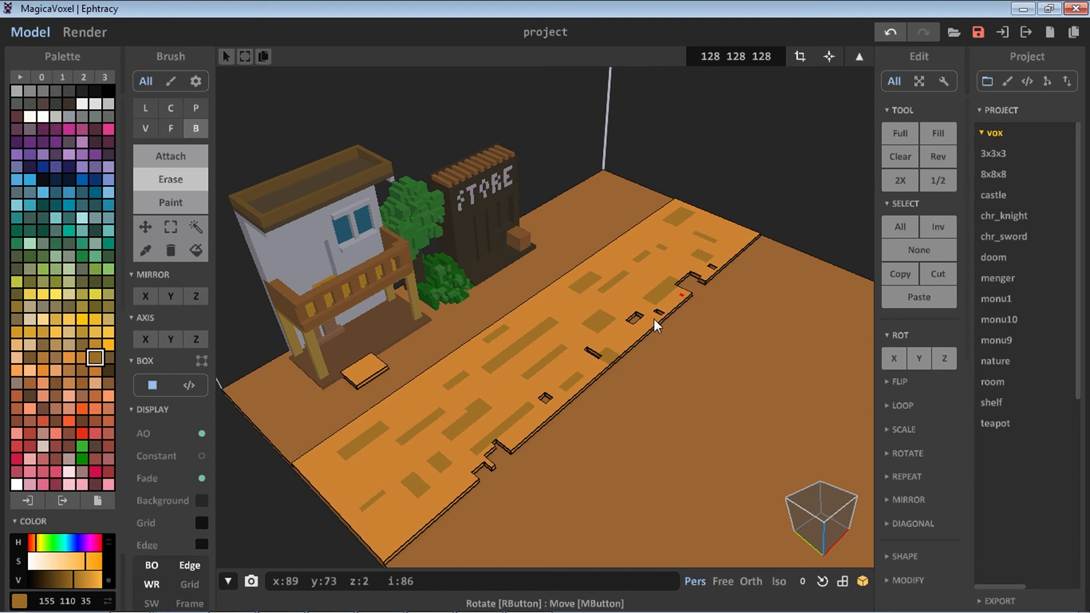
Erase more small notches along both edges of the road strip, undoing one misplaced erase
drag(528, 311, 546, 304)
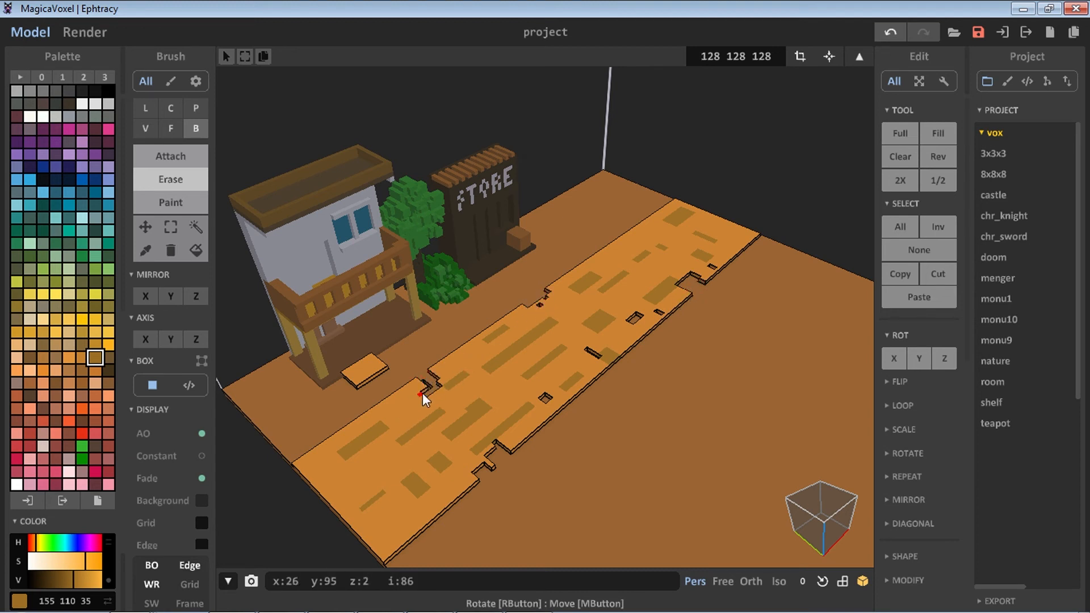
key(ctrl+z)
click(388, 409)
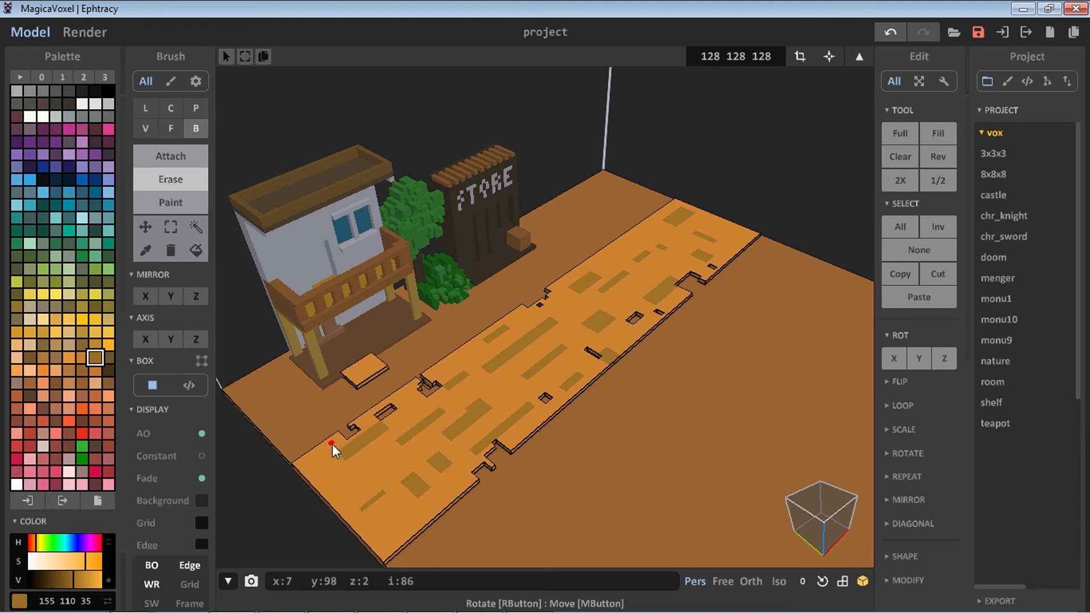
drag(333, 446, 314, 455)
mouse_move(404, 533)
mouse_down()
mouse_move(425, 528)
mouse_move(419, 521)
mouse_move(425, 531)
mouse_move(472, 490)
mouse_up()
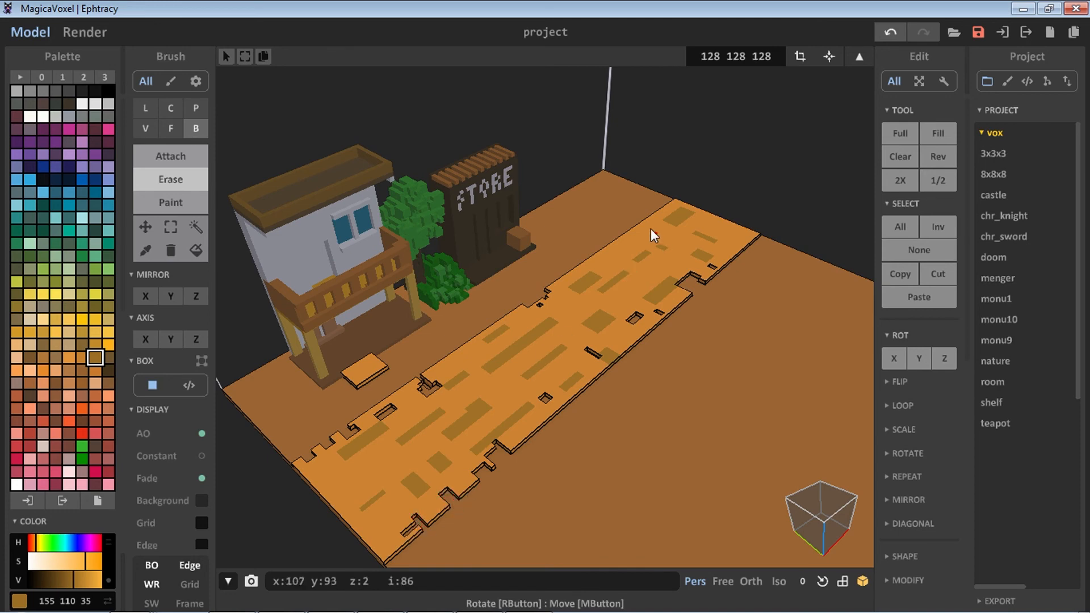
drag(643, 227, 640, 229)
drag(631, 231, 636, 231)
Zoom in on the far end of the road strip and erase small notches along its edges
scroll(654, 228, up, 2)
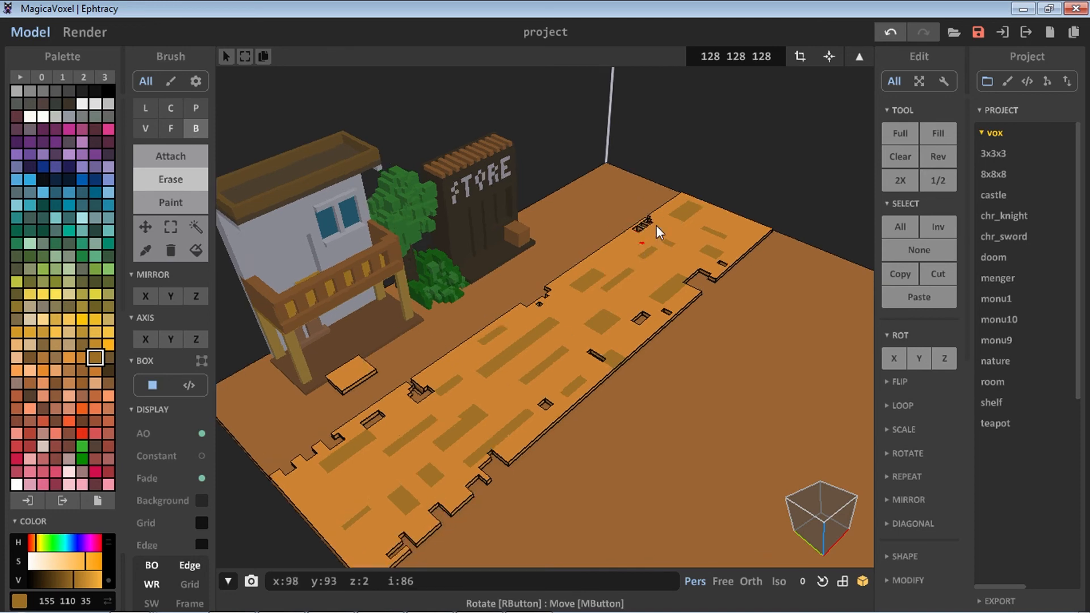
right_drag(655, 228, 645, 136)
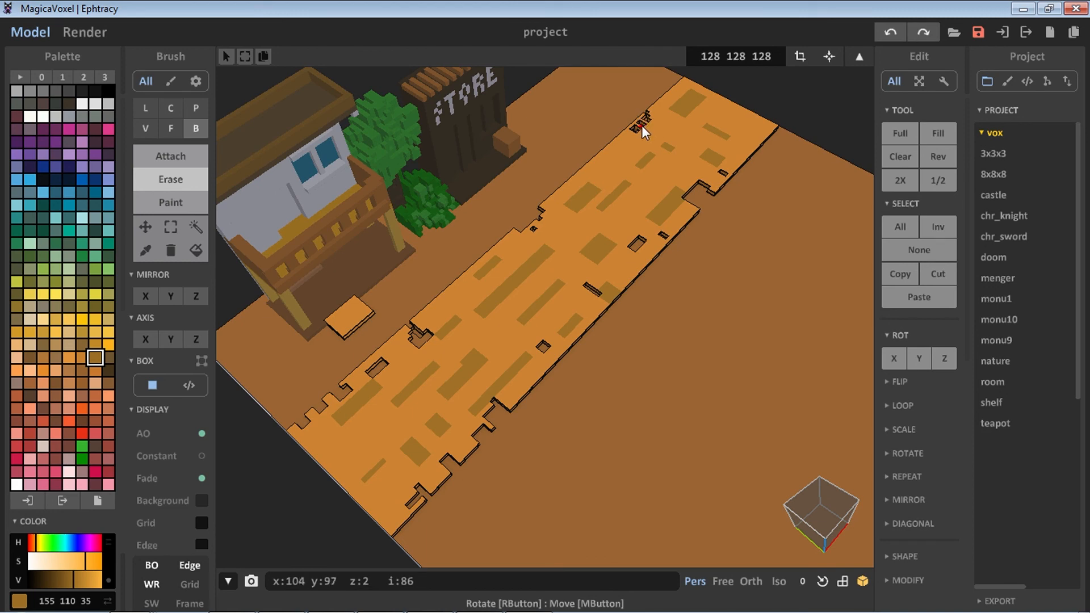
scroll(628, 128, up, 2)
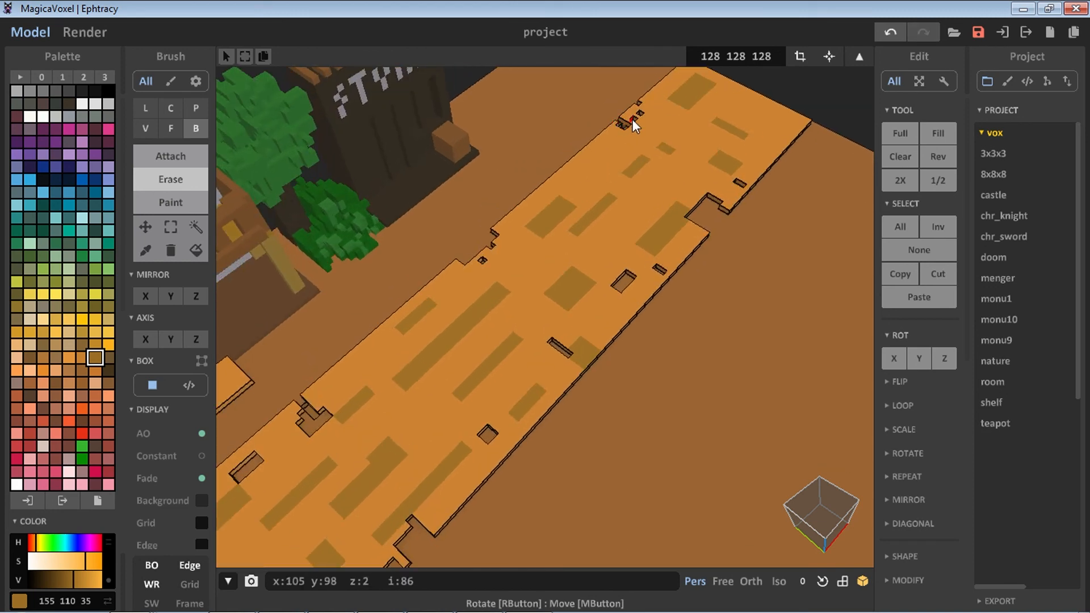
right_drag(632, 118, 509, 104)
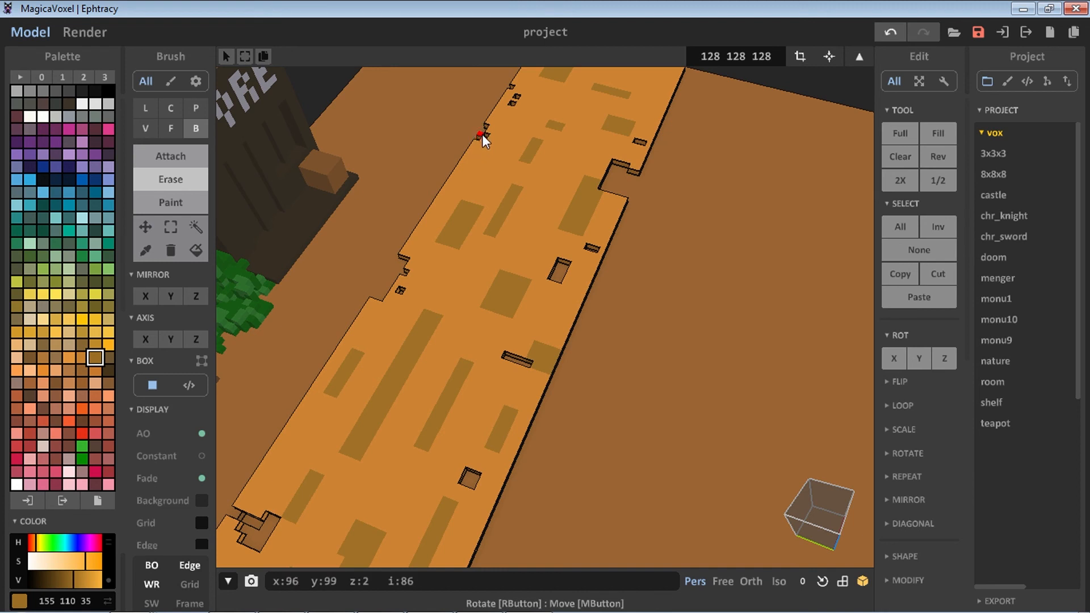
click(462, 180)
scroll(596, 120, down, 1)
mouse_move(616, 97)
mouse_down()
mouse_move(625, 111)
mouse_move(615, 106)
mouse_up()
click(593, 96)
click(594, 103)
scroll(612, 86, down, 2)
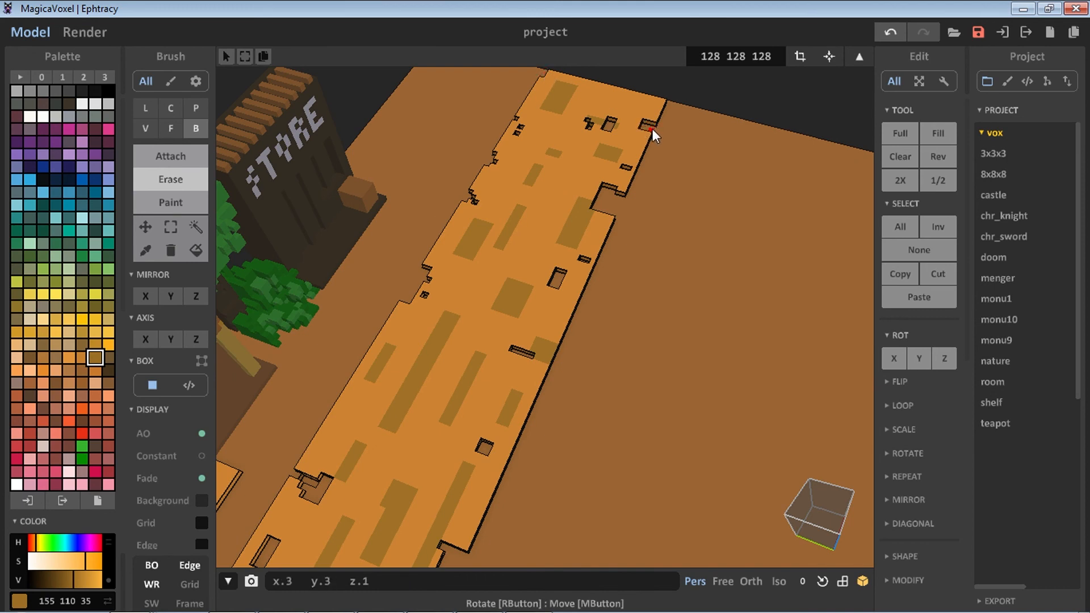
scroll(527, 347, down, 1)
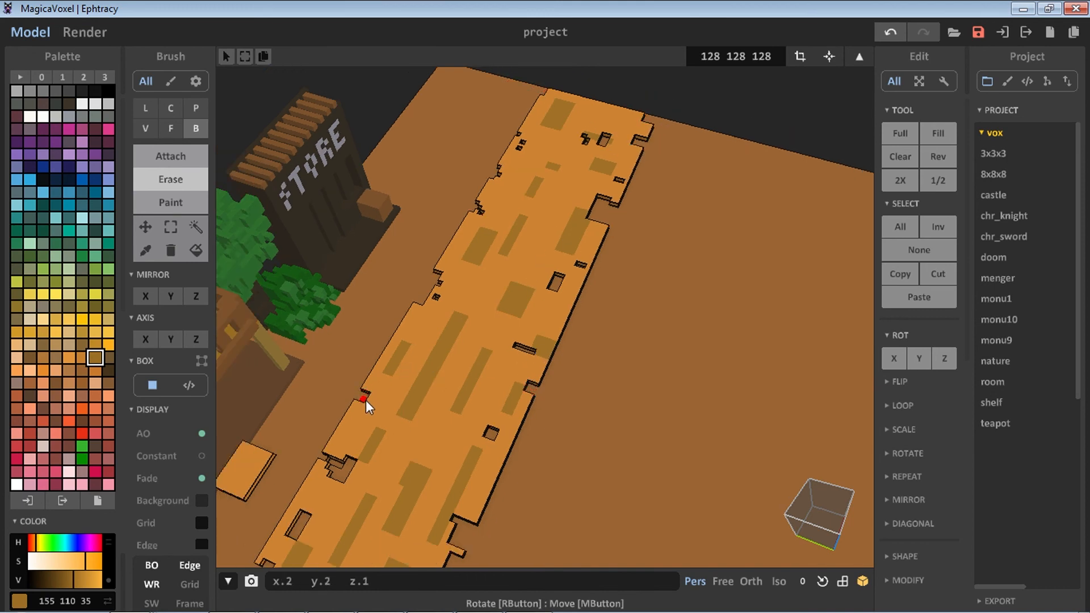
right_drag(366, 400, 397, 427)
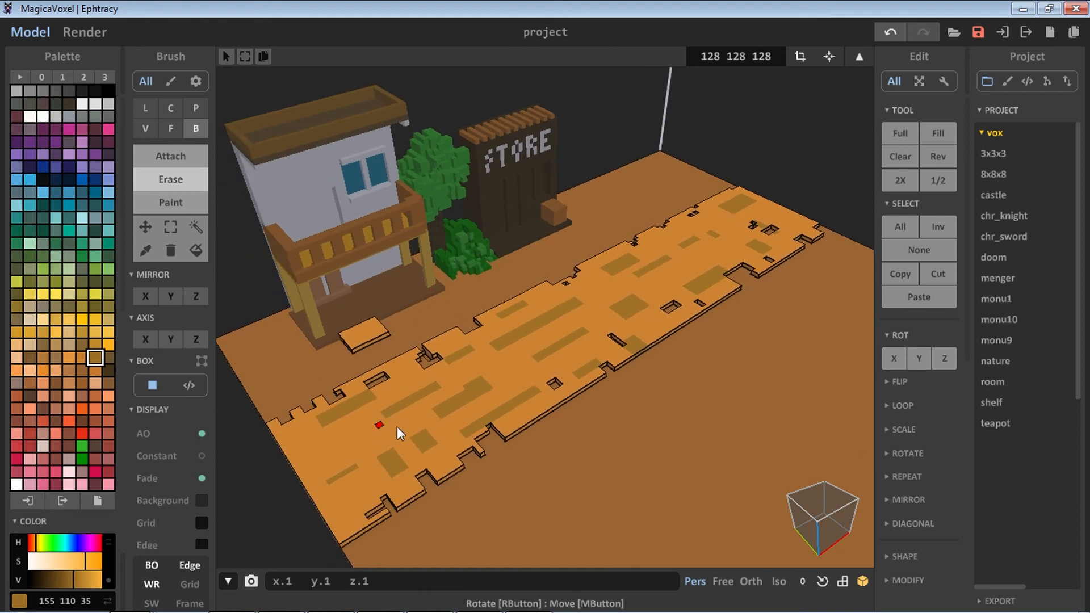
Erase small single-voxel holes scattered across the road surface
click(682, 277)
click(499, 378)
click(456, 395)
click(641, 329)
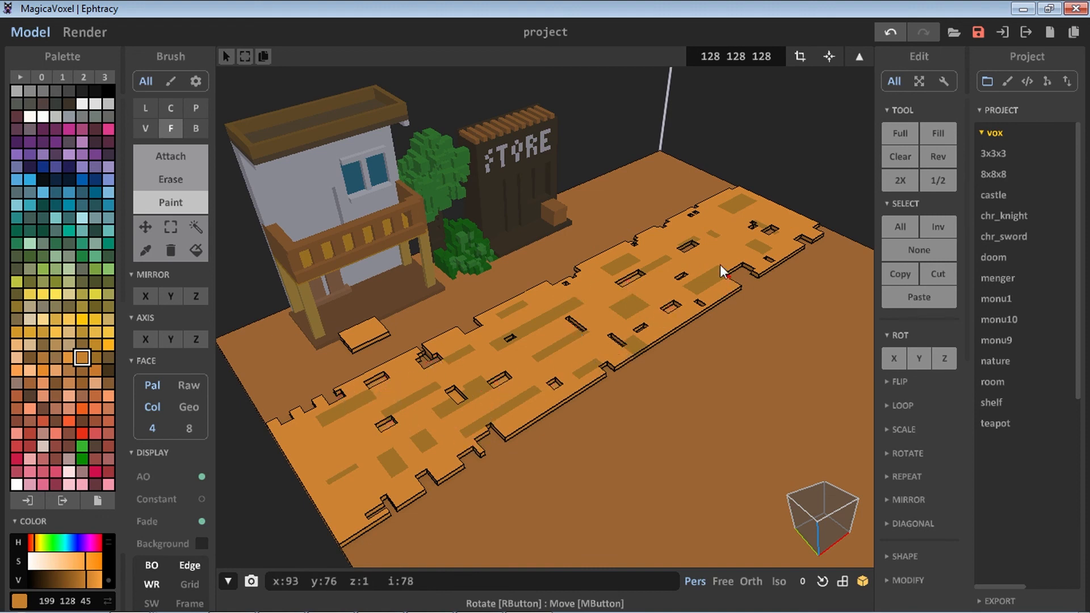
Paint a rectangular patch of the road strip with the lighter orange using box painting
click(195, 128)
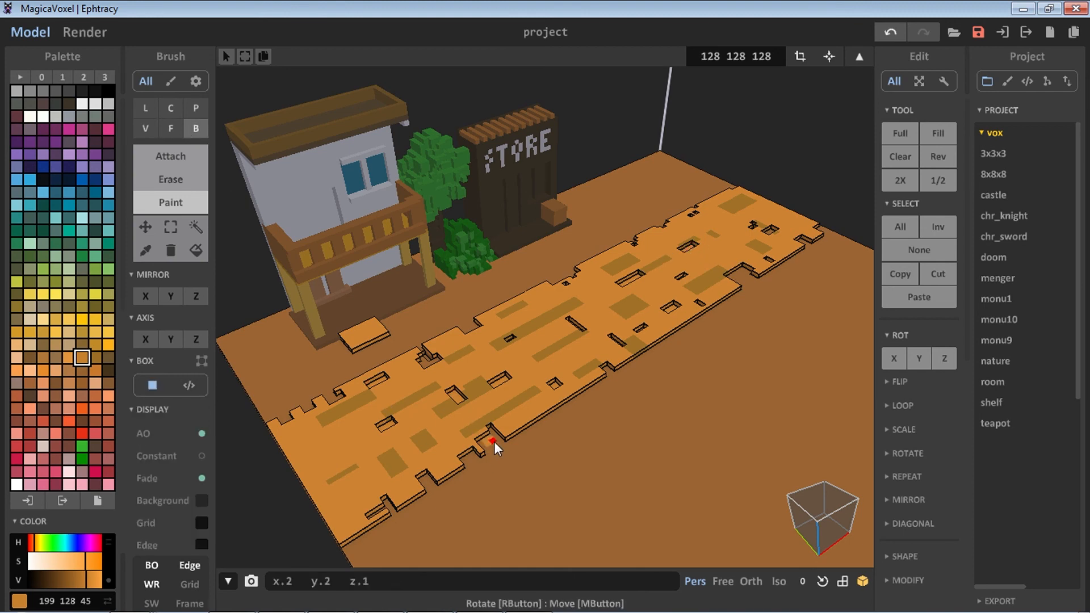
drag(484, 450, 480, 441)
mouse_move(479, 440)
right_down()
mouse_move(477, 334)
mouse_move(489, 341)
right_up()
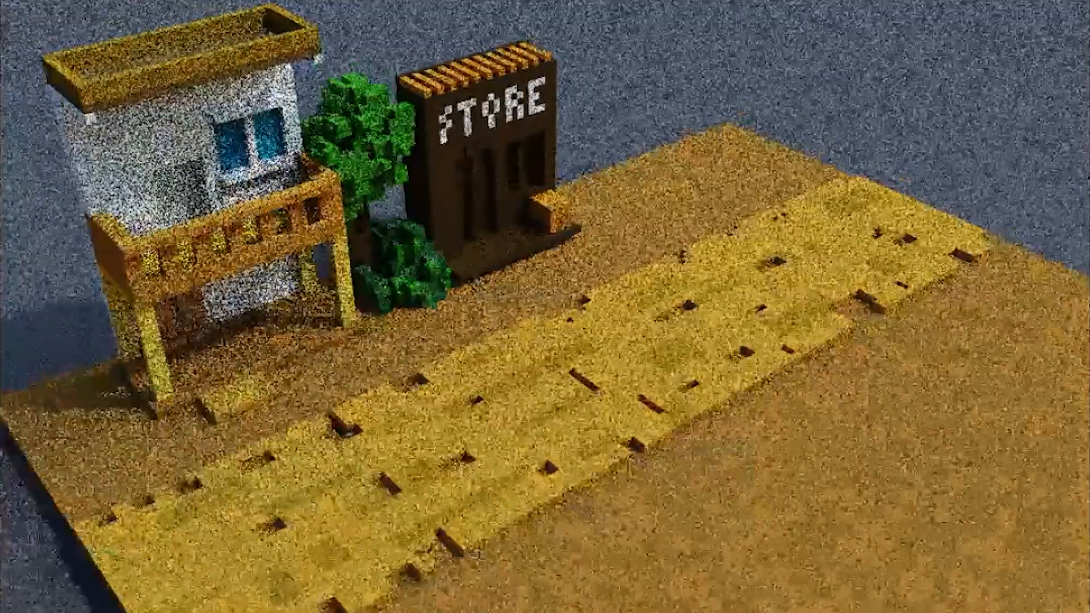